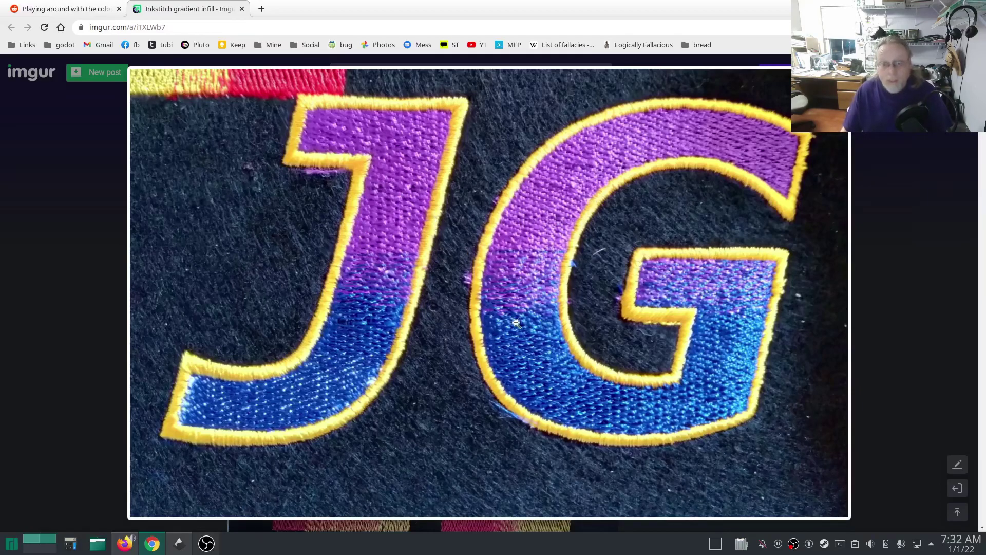
Close the embroidered JG photo tab to get back to the Reddit colour-mixer post
{"action": "key", "text": "ctrl+w"}
Scroll down through the 'Playing around with the colour mixer' post
{"action": "scroll", "coordinate": [262, 224], "scroll_direction": "down", "scroll_amount": 1}
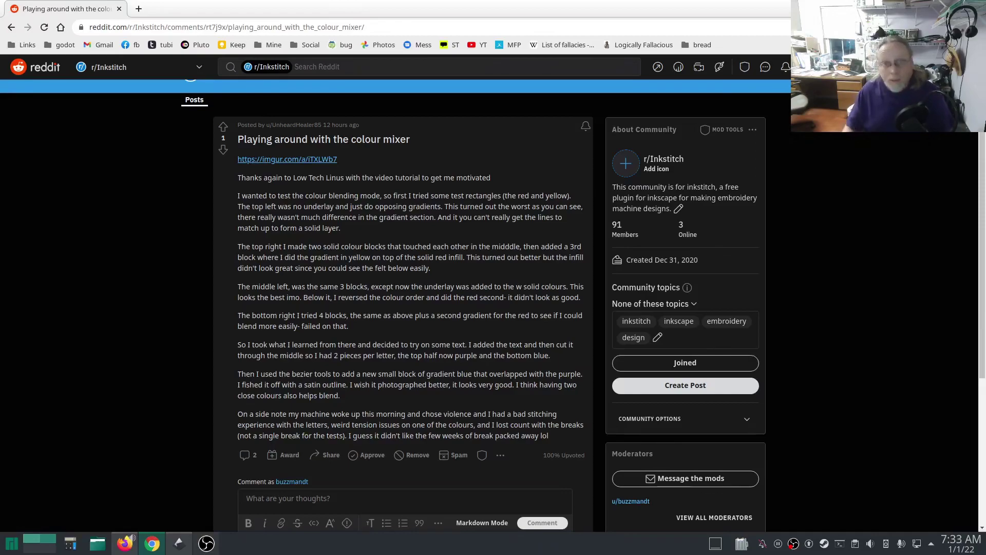
Switch to the blank Inkscape document and type the text LTL on the page
{"action": "key", "text": "alt+Tab"}
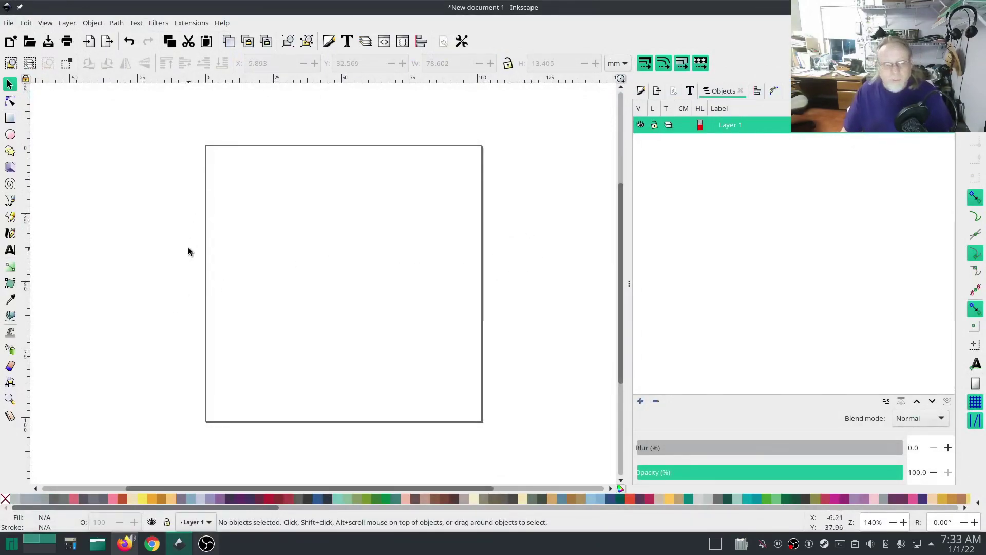
{"action": "left_click", "coordinate": [10, 250]}
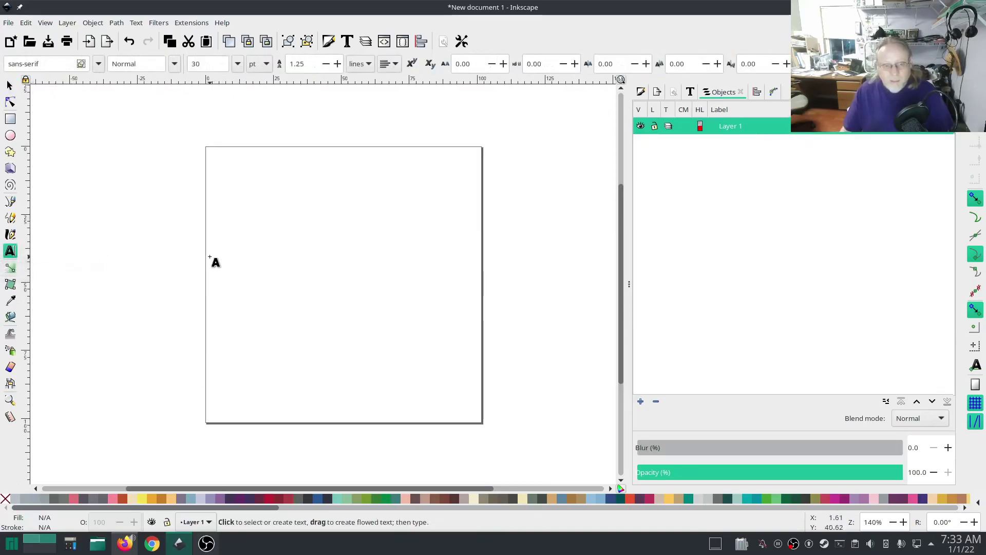
{"action": "left_click", "coordinate": [245, 305]}
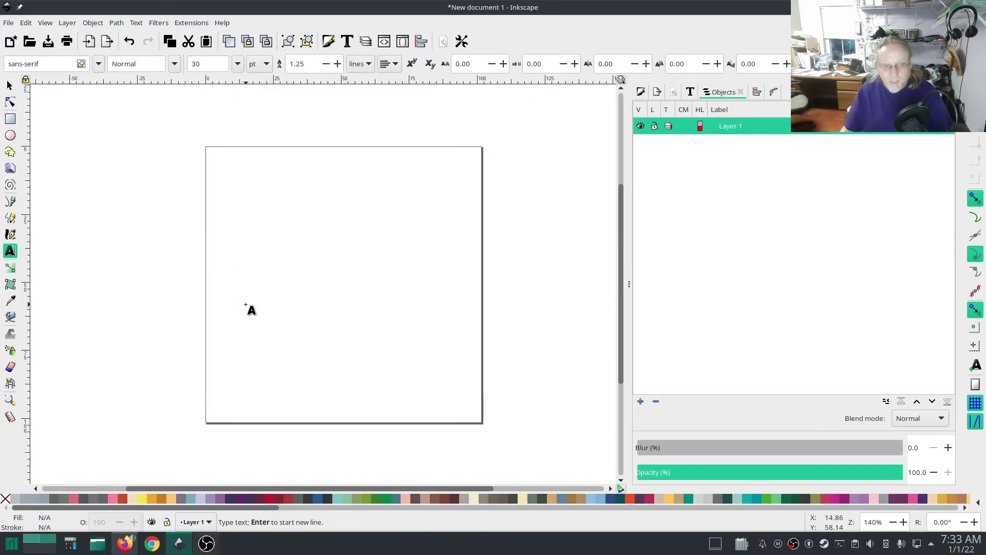
{"action": "type", "text": "LTL"}
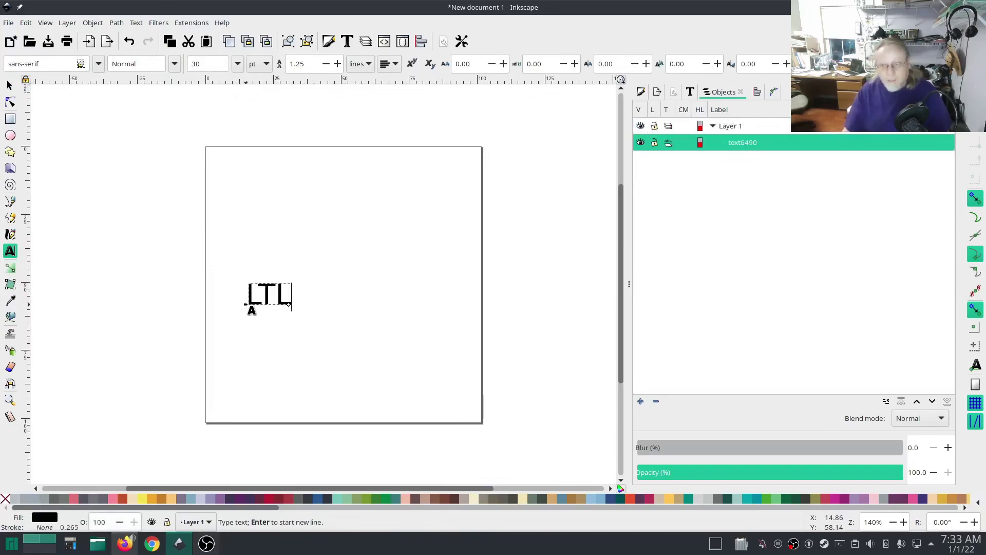
{"action": "left_click", "coordinate": [245, 304]}
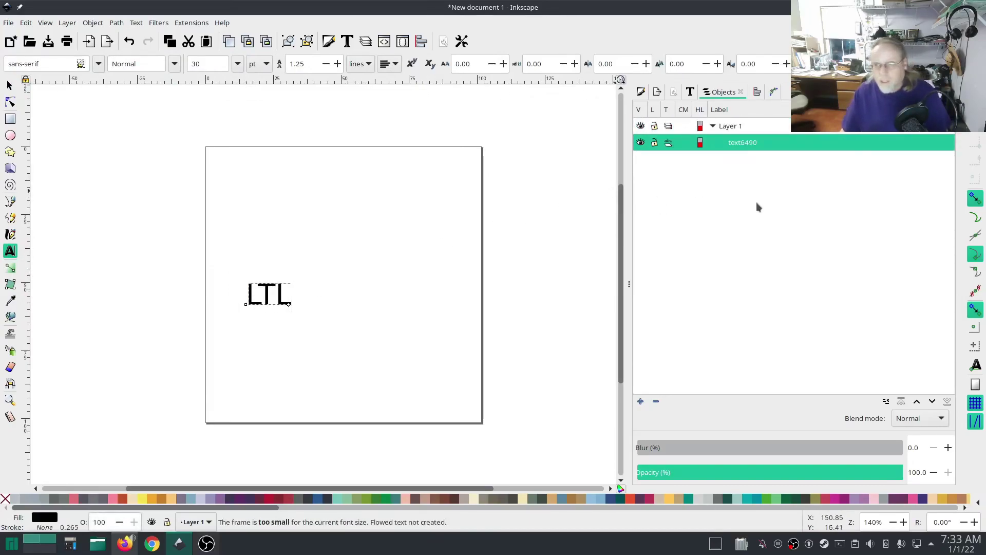
Set the LTL text to sans-serif Bold at 175 pt in Text and Font
{"action": "left_click", "coordinate": [690, 92]}
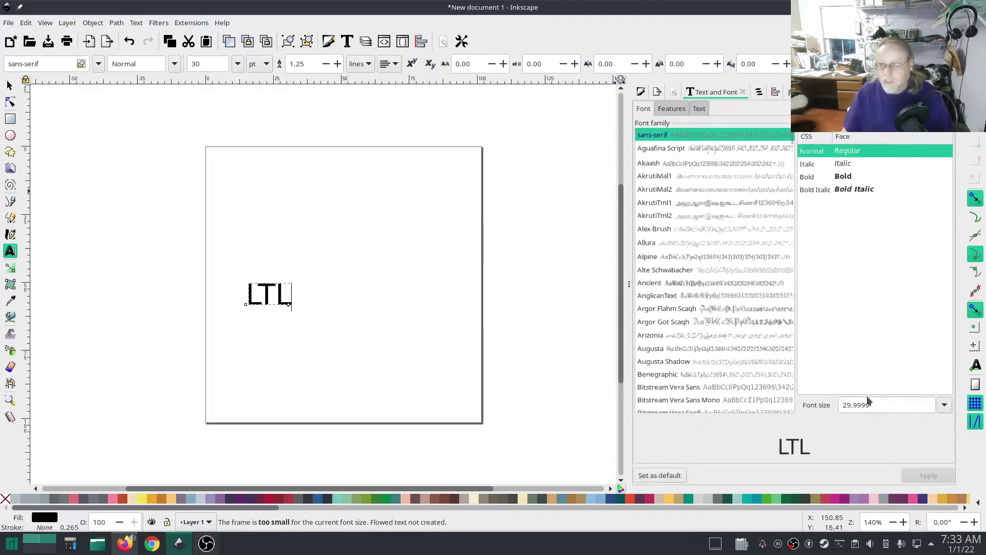
{"action": "left_click_drag", "start_coordinate": [877, 400], "coordinate": [843, 406]}
{"action": "type", "text": "175"}
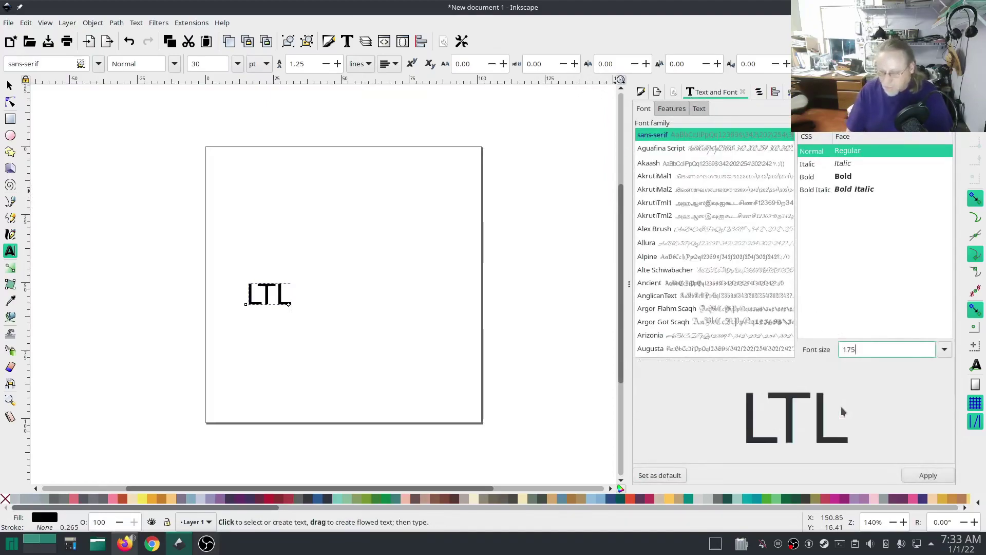
{"action": "left_click", "coordinate": [854, 177]}
{"action": "left_click", "coordinate": [929, 475]}
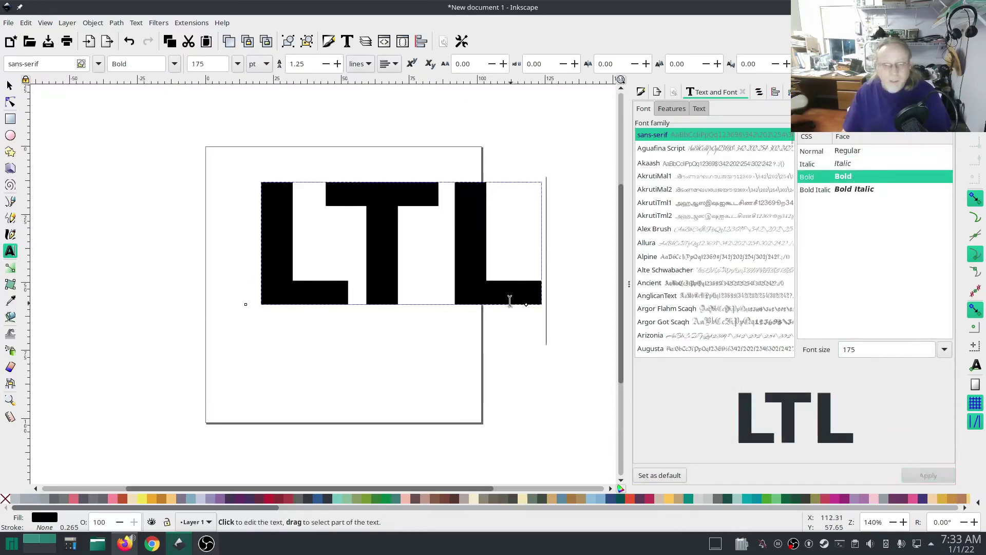
Drag the LTL text onto the page and squeeze it narrower to fit the page width
{"action": "left_click", "coordinate": [10, 85]}
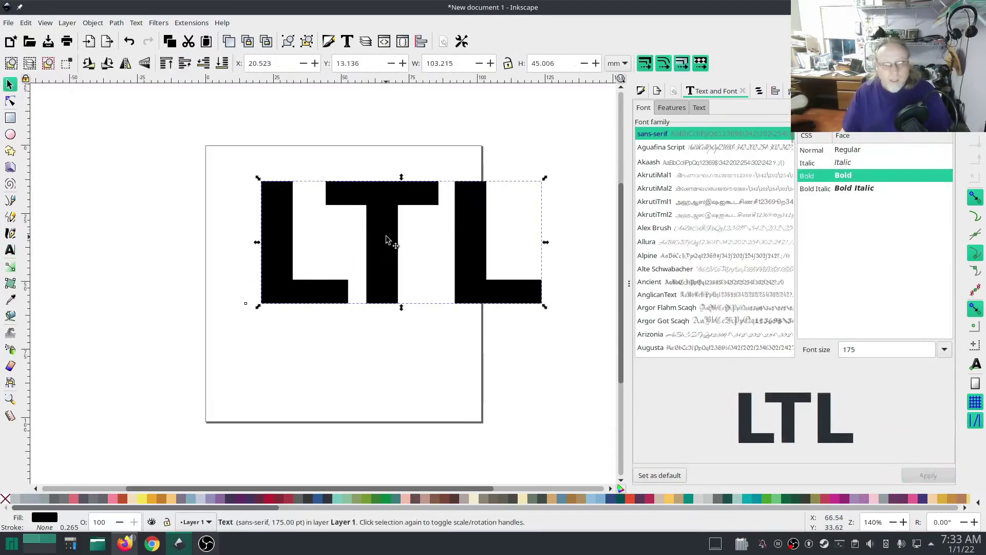
{"action": "left_click_drag", "start_coordinate": [388, 237], "coordinate": [354, 283]}
{"action": "left_click_drag", "start_coordinate": [503, 291], "coordinate": [472, 286]}
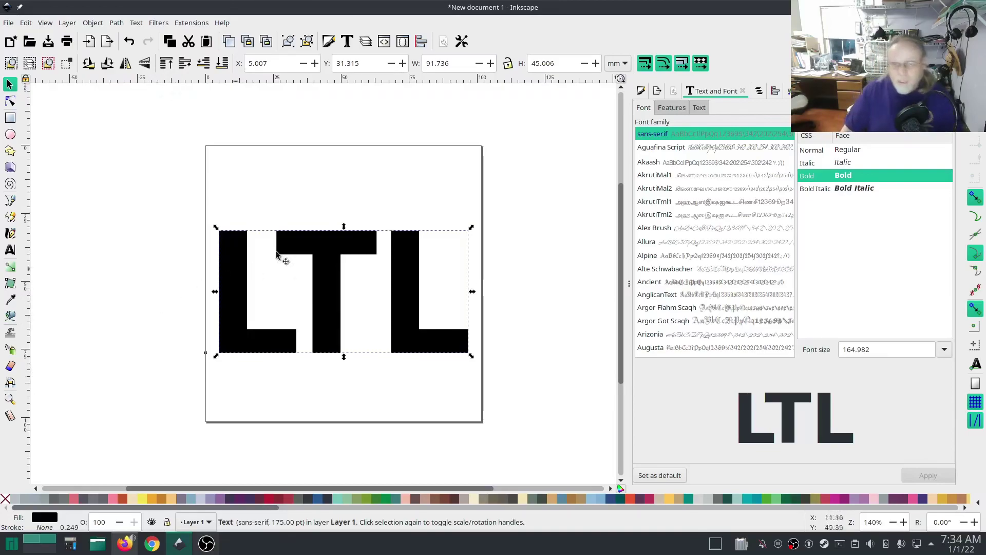
Duplicate LTL twice, making the middle copy text8650 grey and the top copy text8654 blue
{"action": "left_click", "coordinate": [759, 91]}
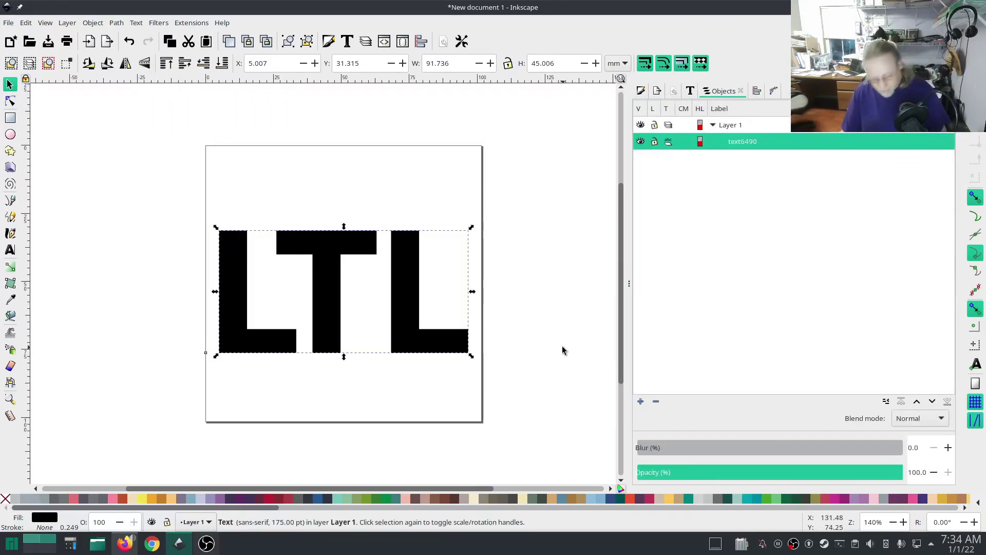
{"action": "key", "text": "ctrl+d"}
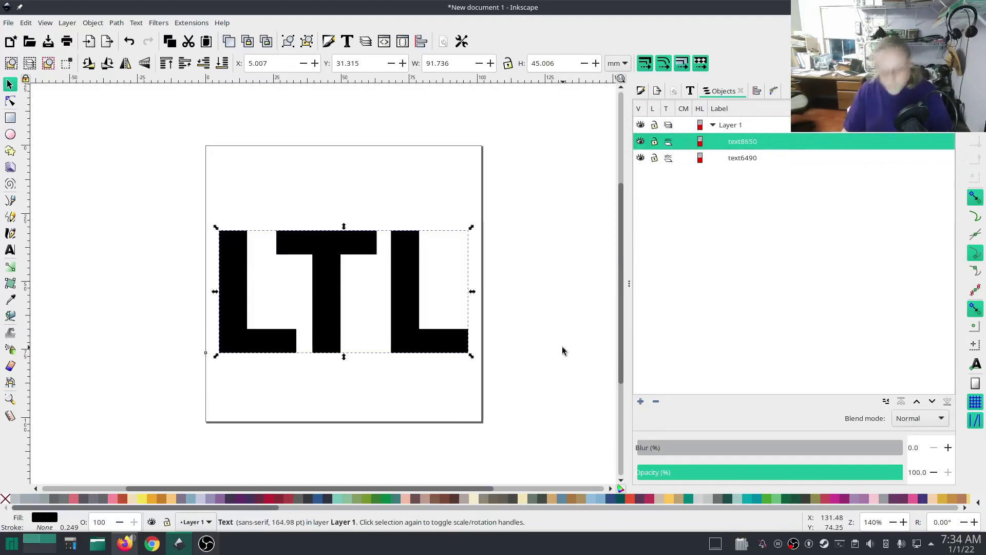
{"action": "key", "text": "ctrl+d"}
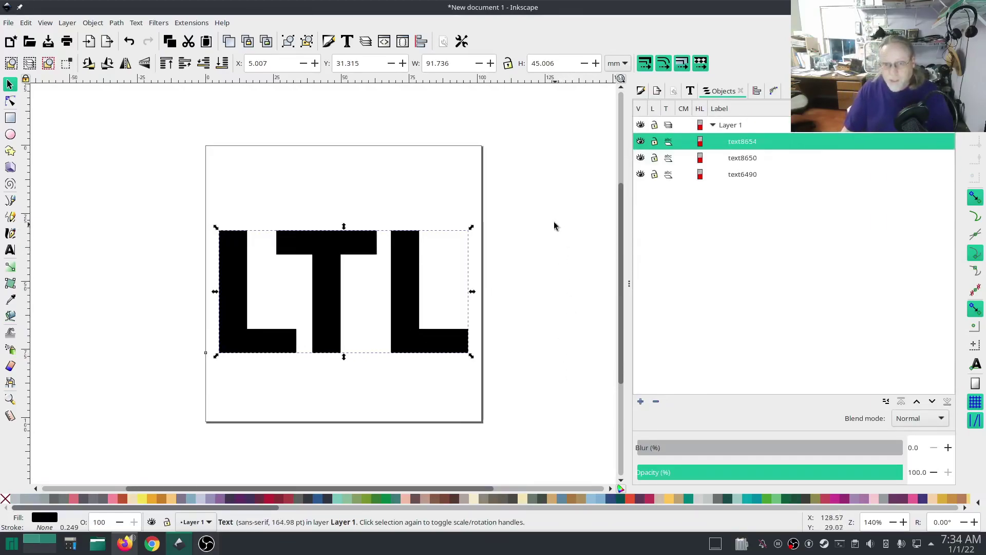
{"action": "left_click", "coordinate": [734, 162]}
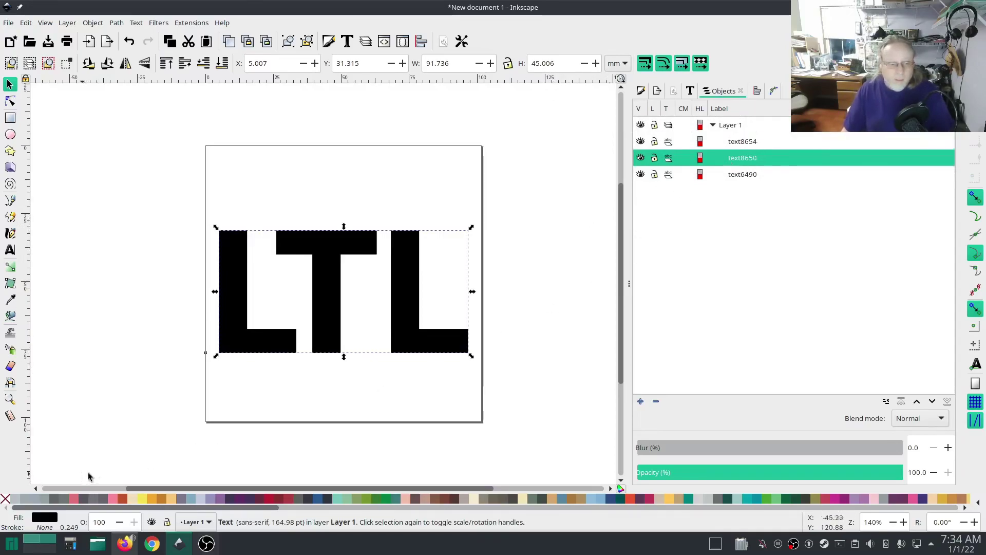
{"action": "left_click", "coordinate": [63, 498]}
{"action": "left_click", "coordinate": [733, 142]}
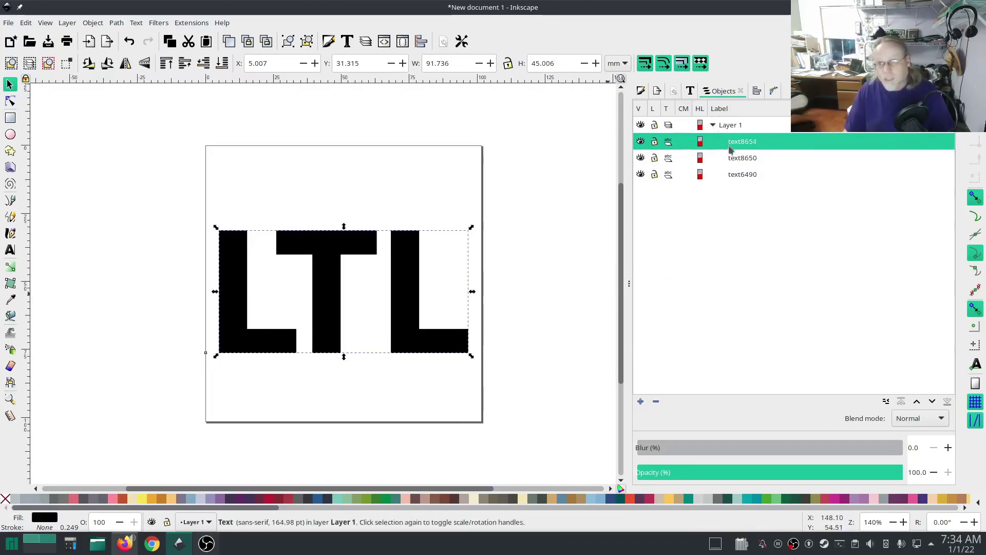
{"action": "left_click", "coordinate": [319, 498]}
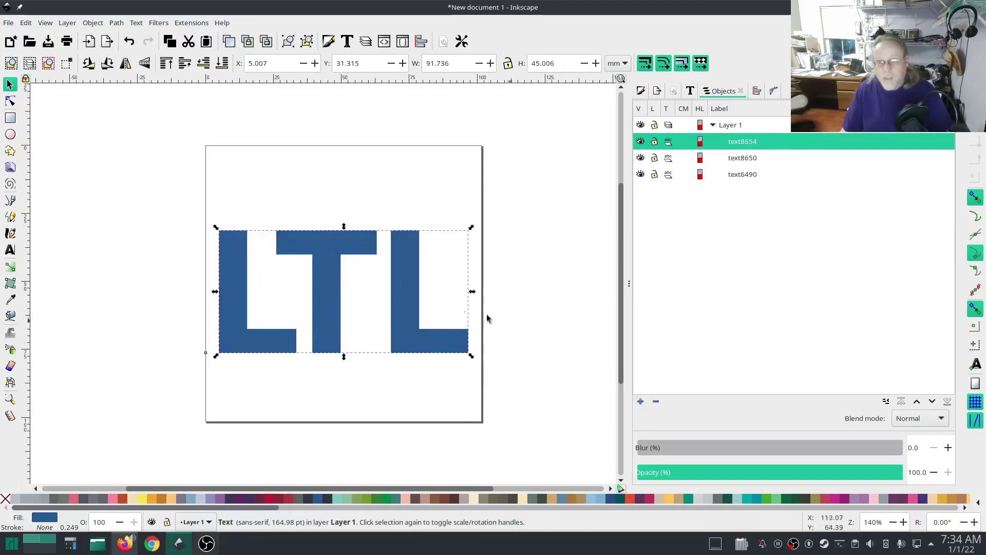
Shift the copies to check the stacking, then undo so they realign, and deselect
{"action": "left_click_drag", "start_coordinate": [325, 255], "coordinate": [349, 286]}
{"action": "left_click_drag", "start_coordinate": [329, 251], "coordinate": [345, 260]}
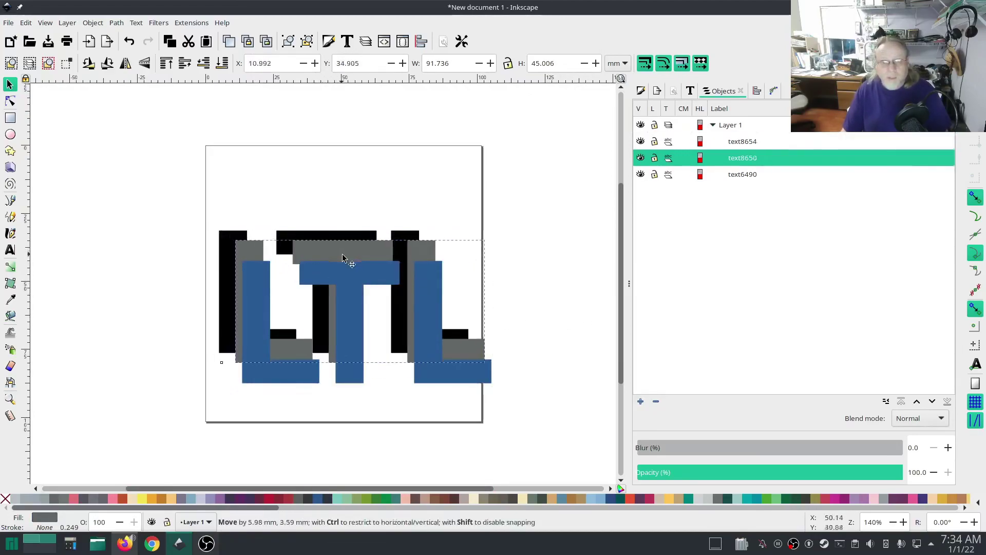
{"action": "key", "text": "ctrl"}
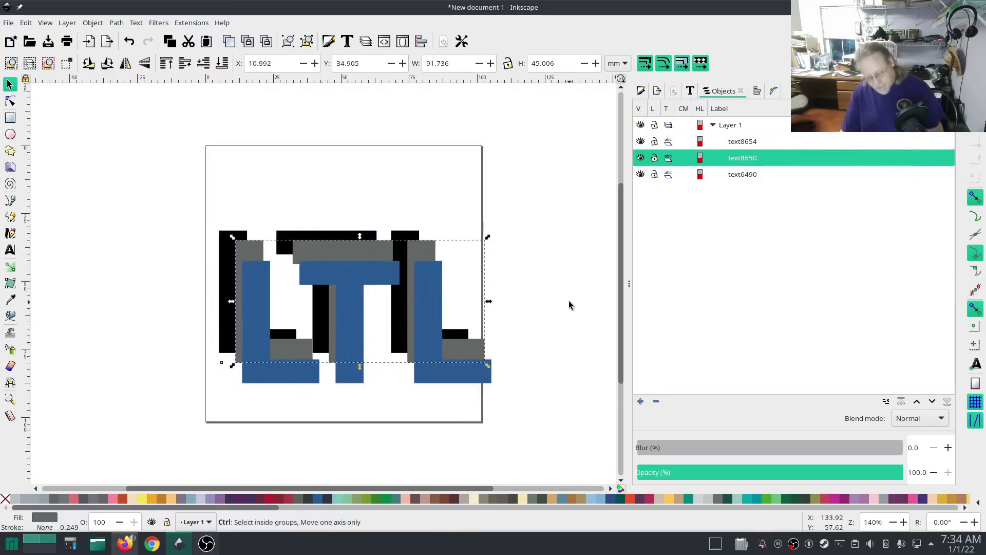
{"action": "key", "text": "ctrl+z"}
{"action": "key", "text": "ctrl+z"}
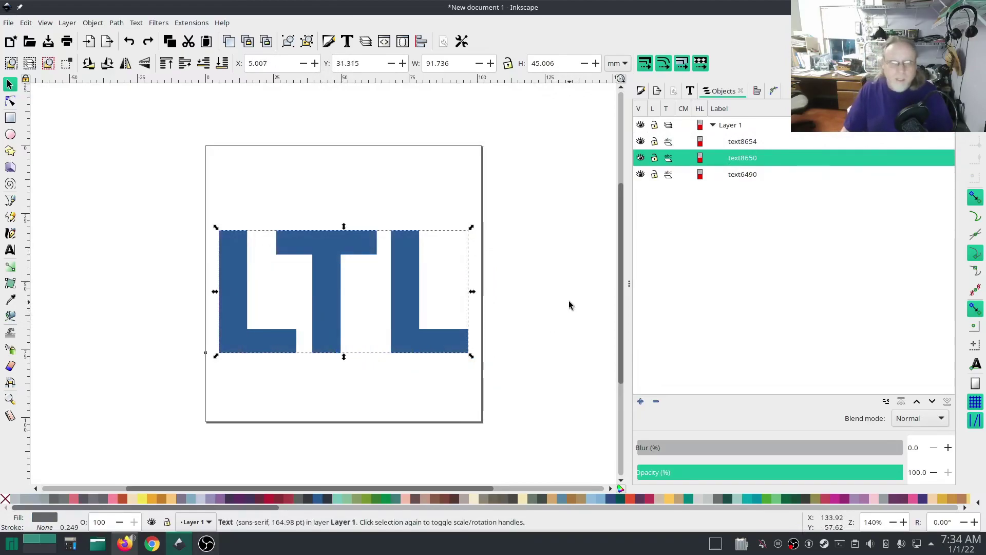
{"action": "left_click", "coordinate": [149, 178]}
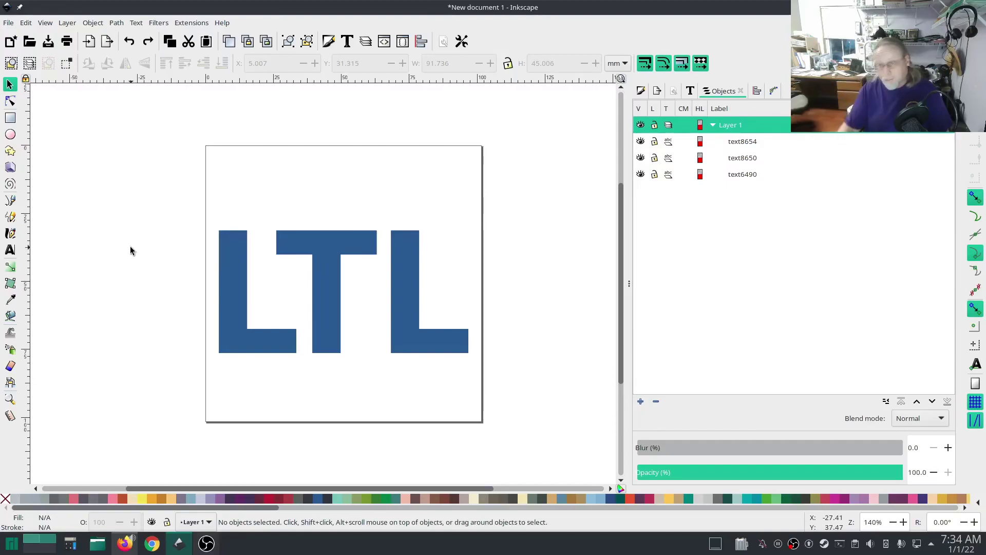
Draw a yellow rectangle band across the letters' middle and select it with the blue LTL
{"action": "left_click", "coordinate": [10, 118]}
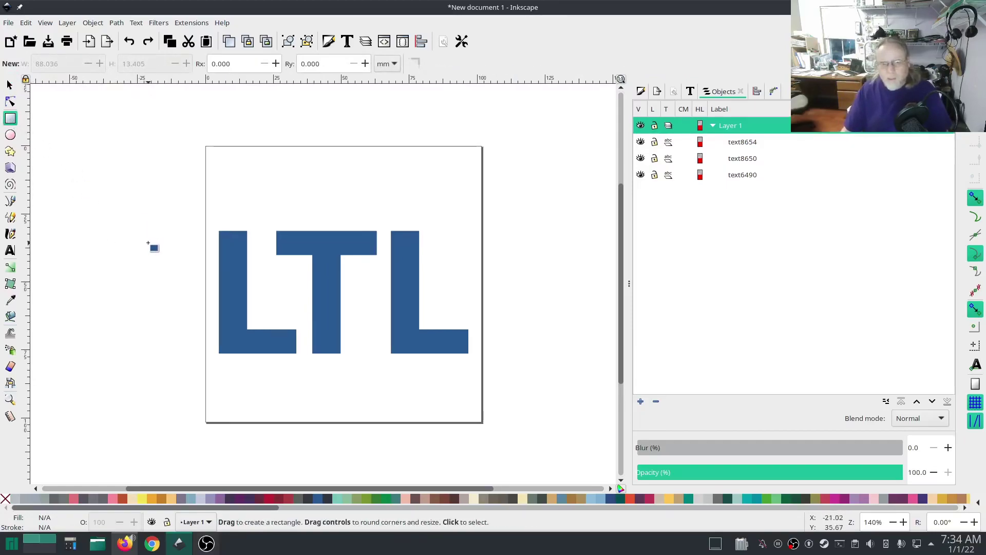
{"action": "left_click_drag", "start_coordinate": [188, 266], "coordinate": [476, 303]}
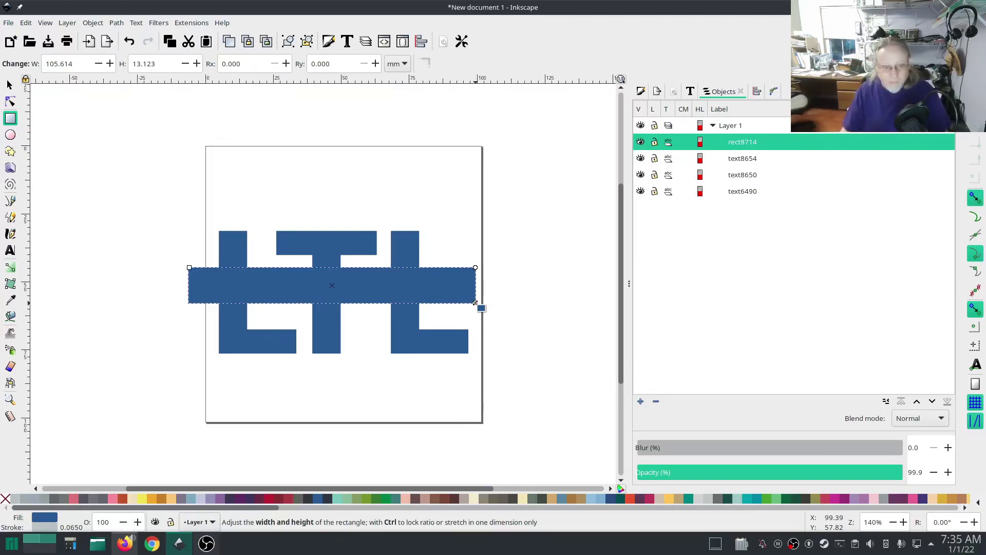
{"action": "left_click", "coordinate": [143, 499]}
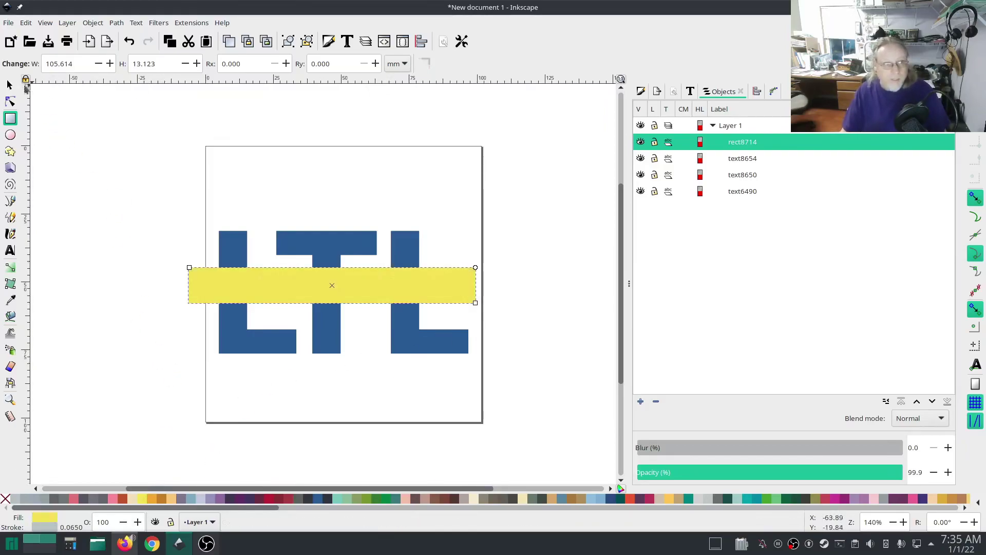
{"action": "left_click", "coordinate": [10, 85]}
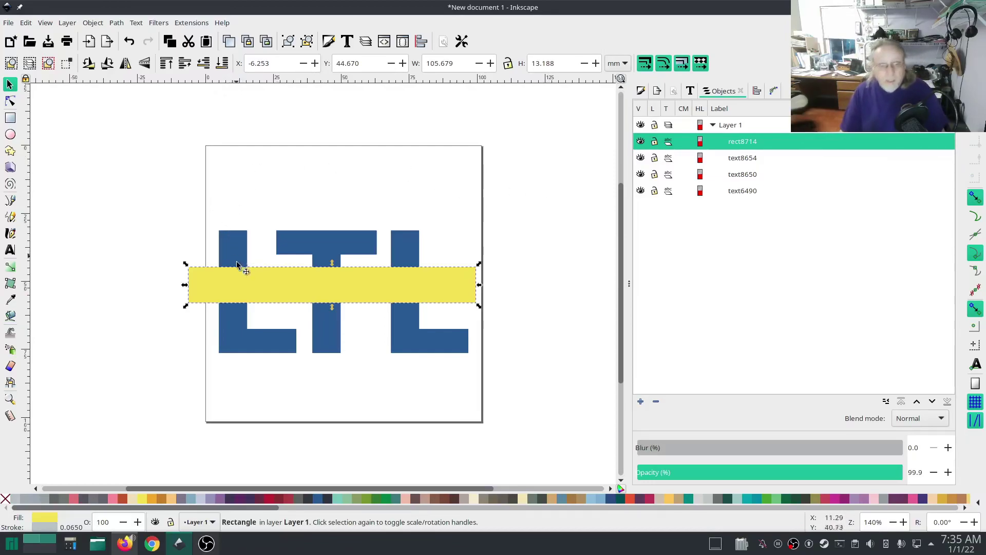
{"action": "left_click", "coordinate": [234, 244], "text": "shift"}
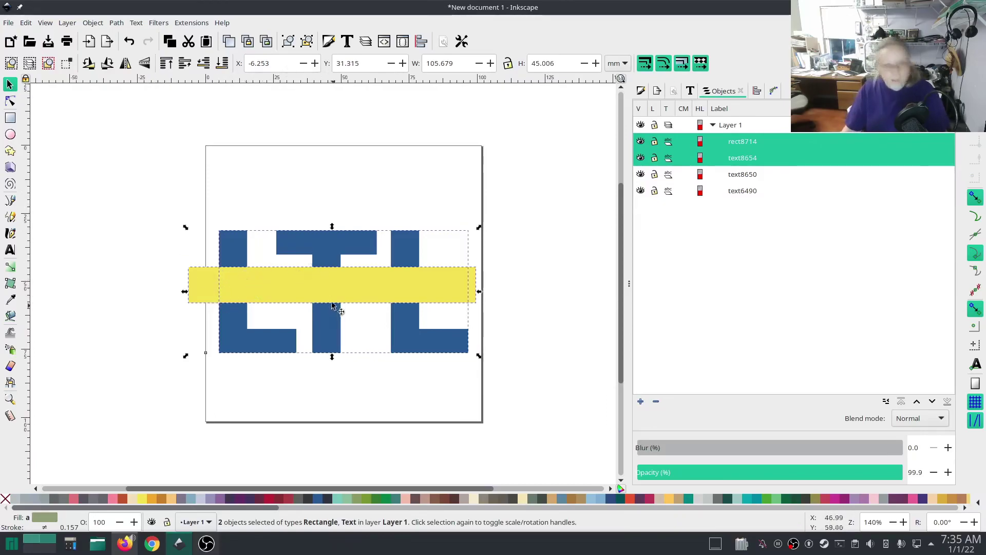
Intersect the band with the blue LTL into a middle strip, duplicate it, and add the grey letters
{"action": "left_click", "coordinate": [117, 23]}
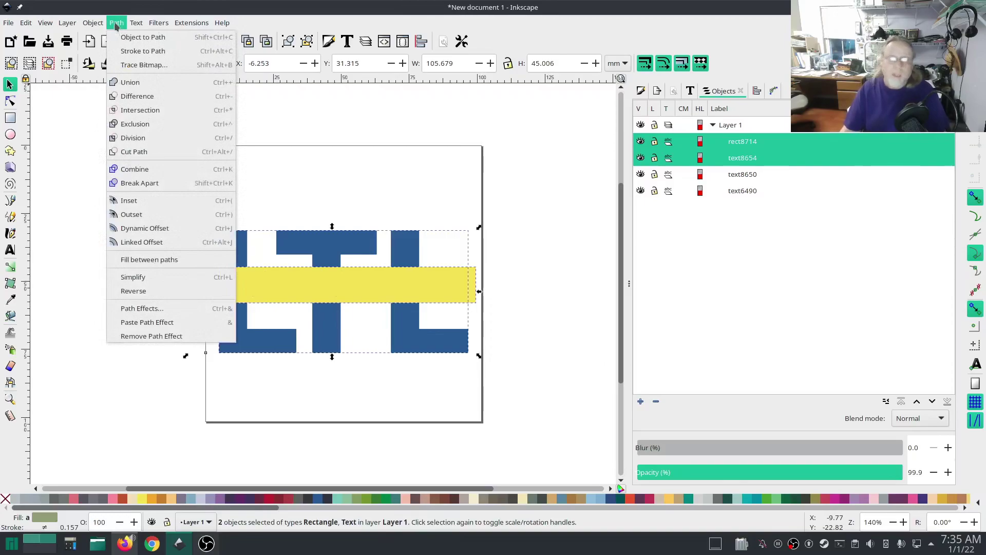
{"action": "left_click", "coordinate": [136, 110]}
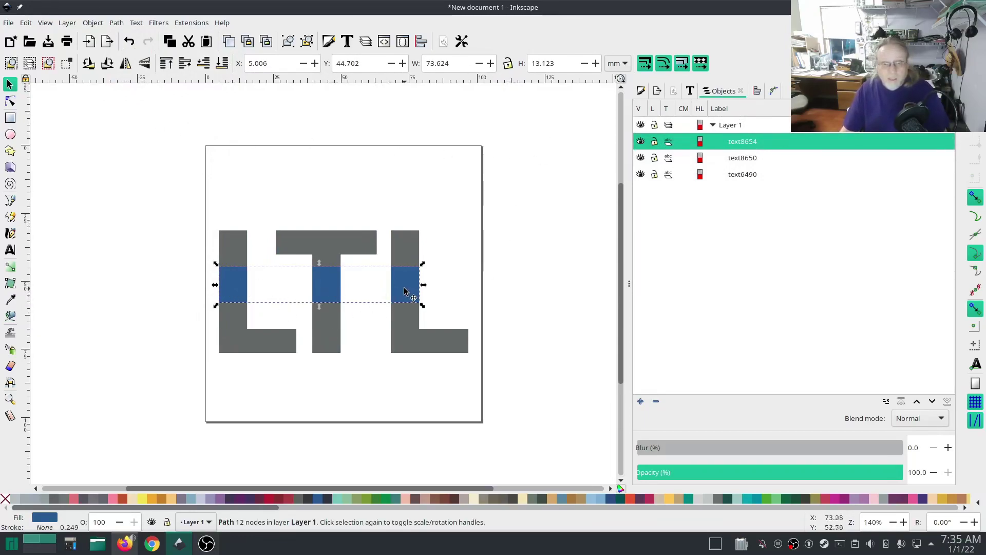
{"action": "left_click_drag", "start_coordinate": [230, 280], "coordinate": [274, 192]}
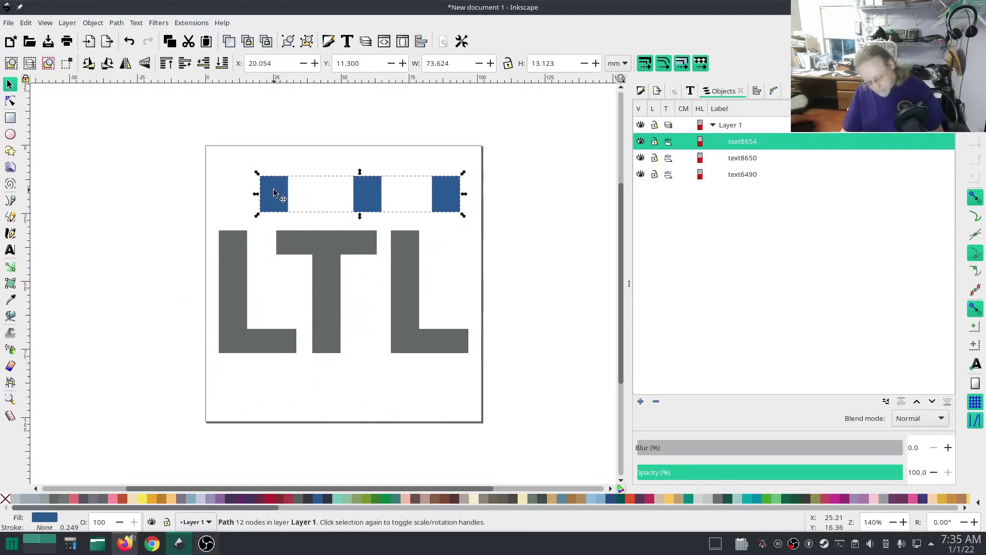
{"action": "key", "text": "ctrl+z"}
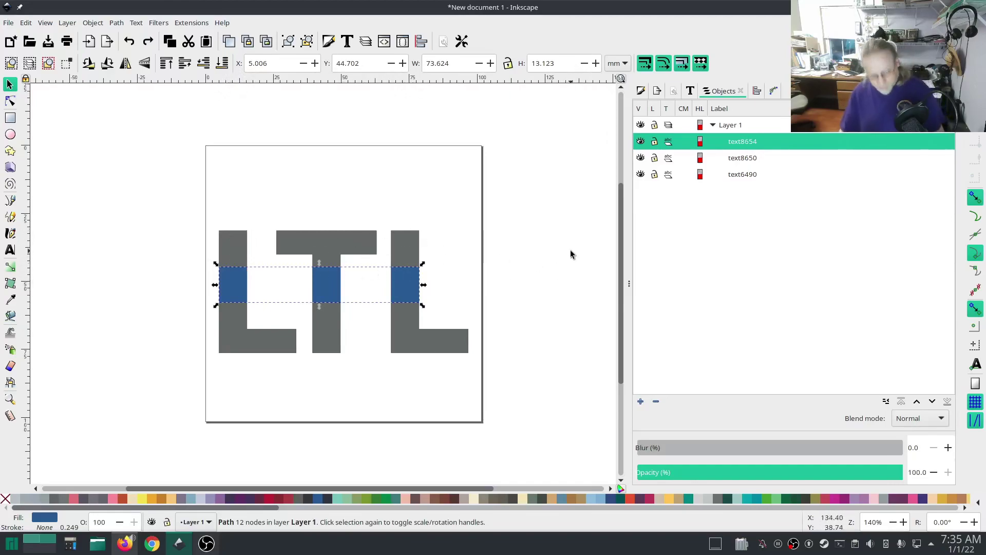
{"action": "key", "text": "ctrl+d"}
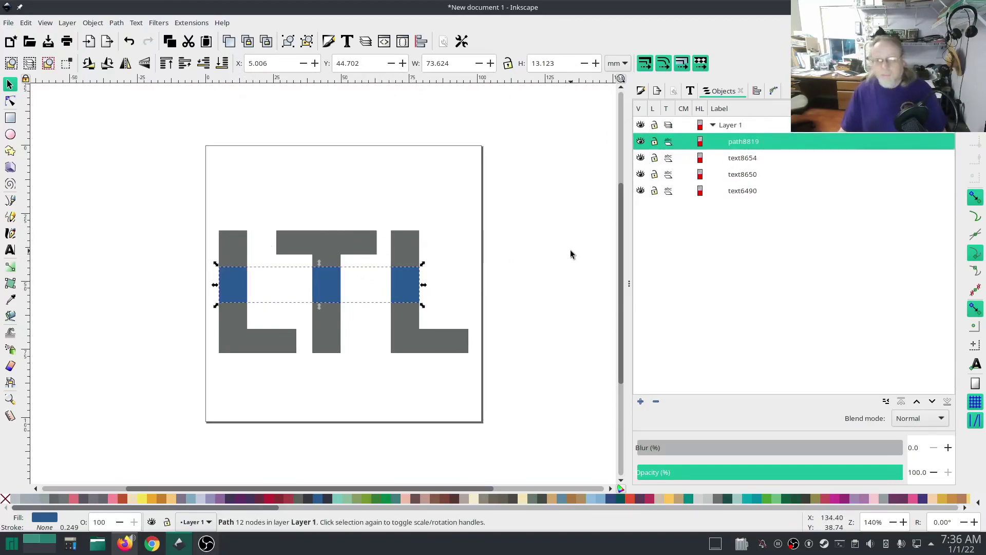
{"action": "left_click", "coordinate": [322, 239], "text": "shift"}
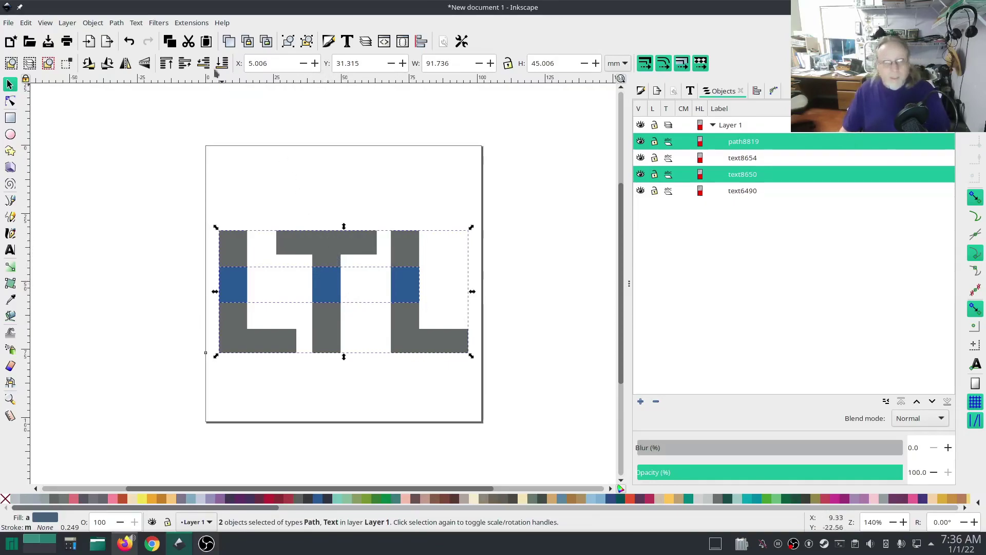
Subtract the strip copy from the grey letters with Path > Difference, checking the gaps then undoing the move
{"action": "left_click", "coordinate": [116, 23]}
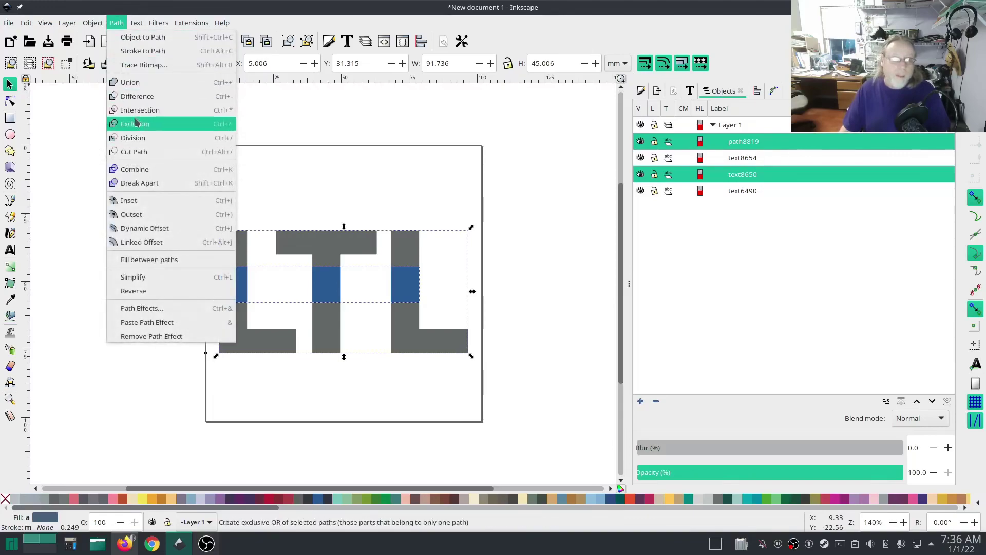
{"action": "left_click", "coordinate": [132, 98]}
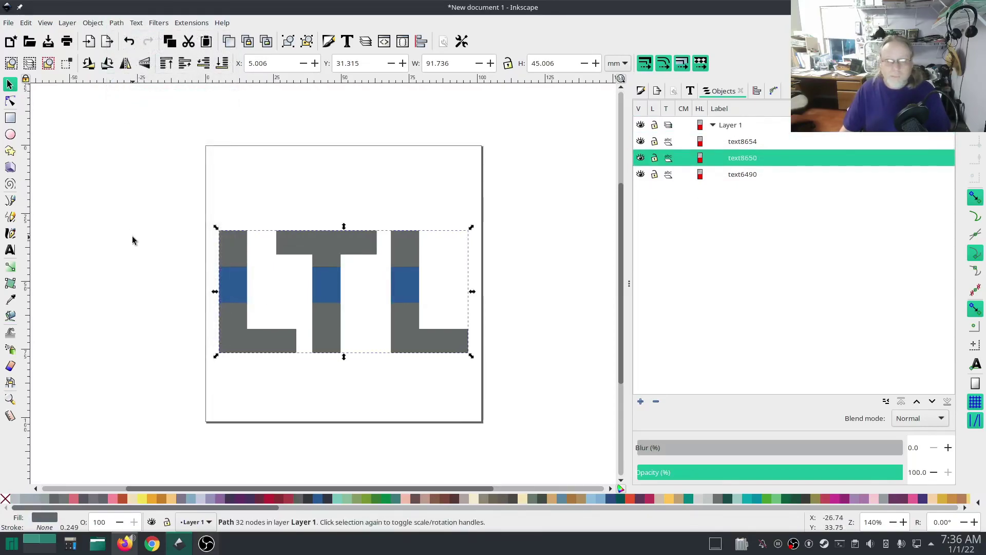
{"action": "left_click", "coordinate": [228, 244]}
{"action": "left_click_drag", "start_coordinate": [228, 244], "coordinate": [250, 203]}
{"action": "key", "text": "ctrl+z"}
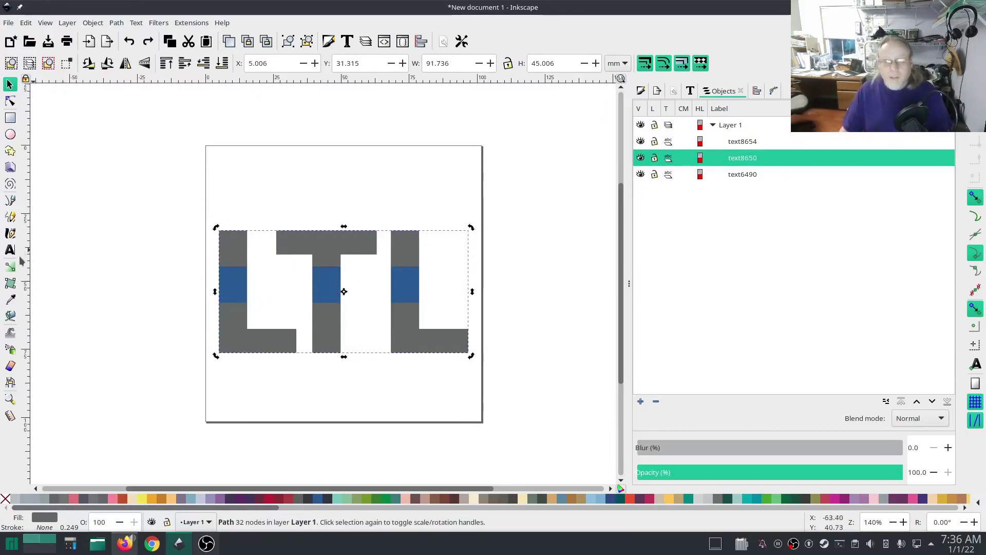
Give the bottom text6490 no fill and a flat black stroke
{"action": "left_click", "coordinate": [735, 175]}
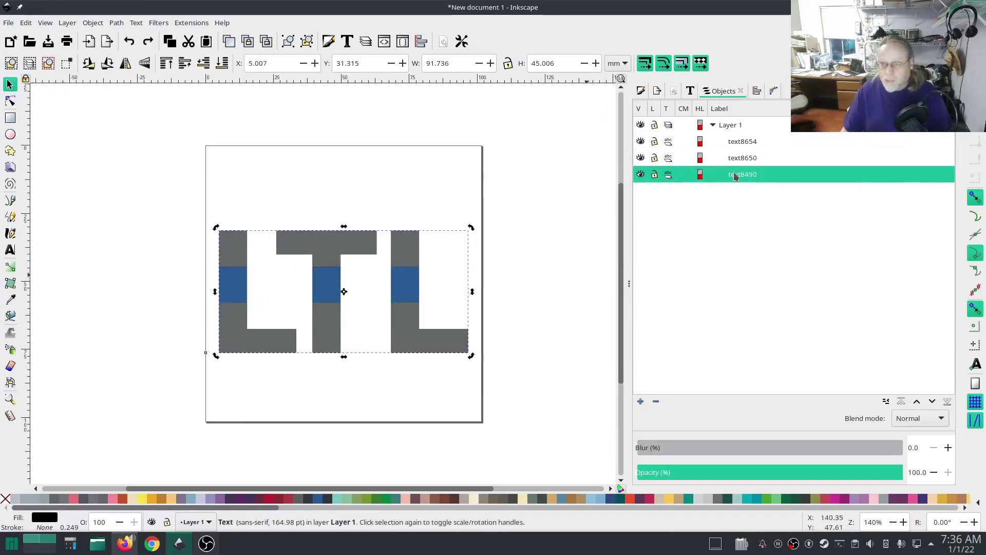
{"action": "left_click", "coordinate": [641, 91]}
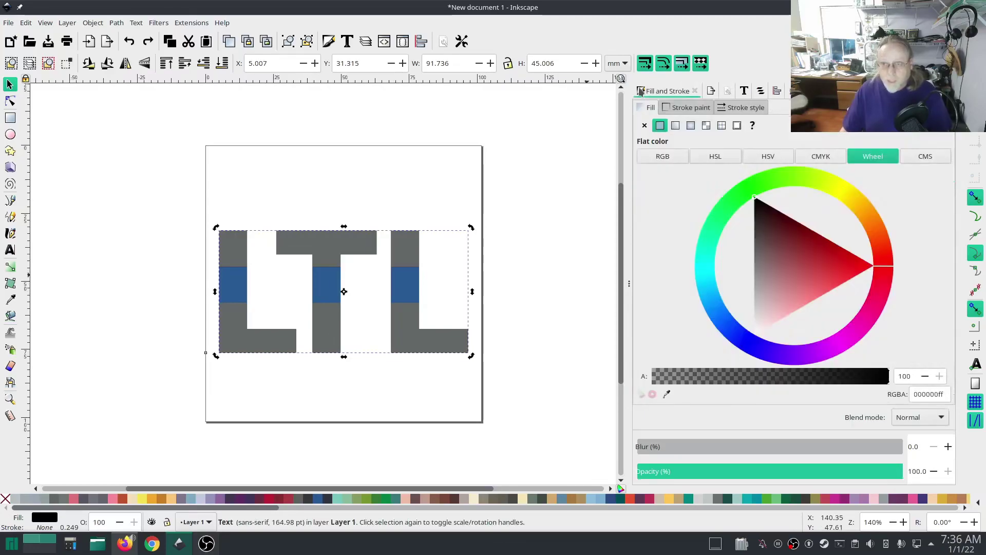
{"action": "left_click", "coordinate": [646, 126]}
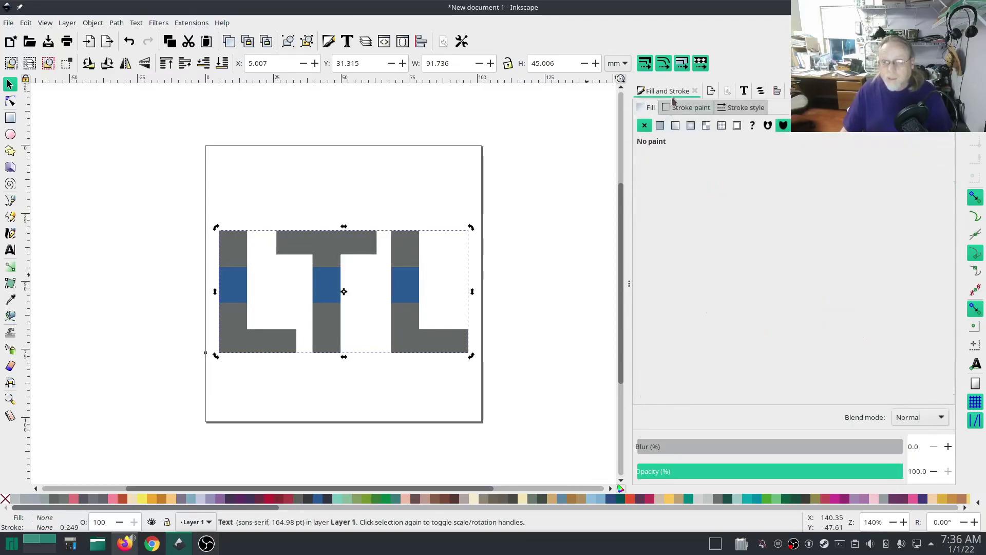
{"action": "left_click", "coordinate": [689, 108]}
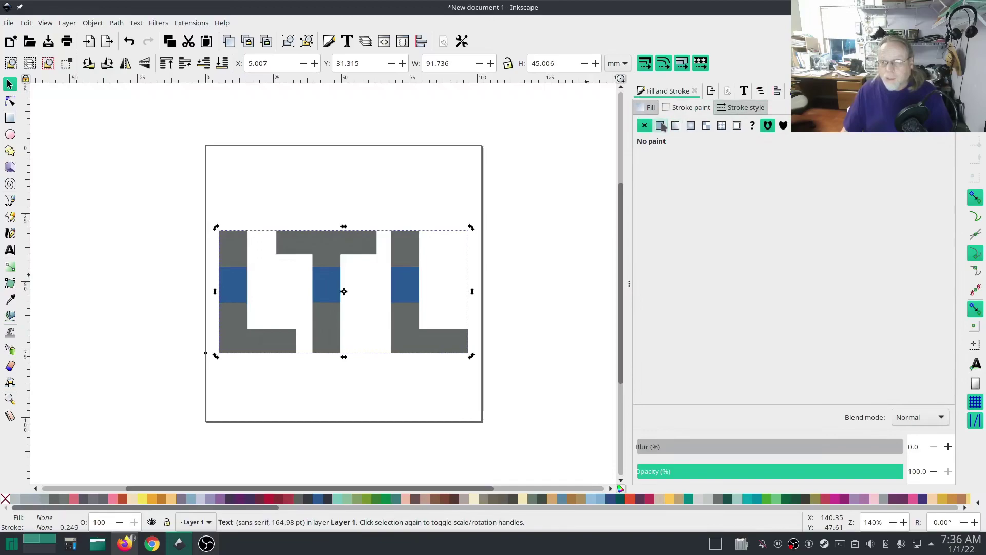
{"action": "left_click", "coordinate": [661, 125]}
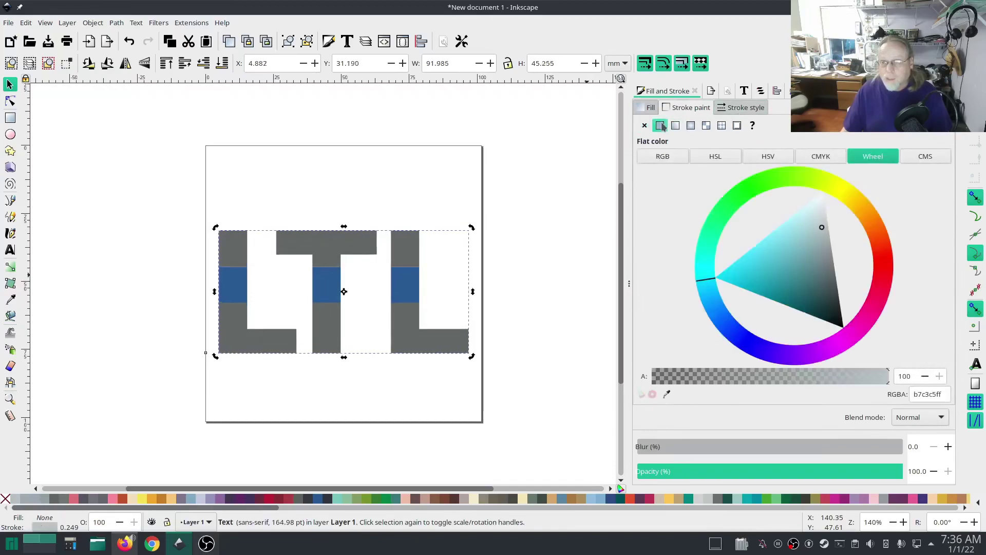
{"action": "left_click", "coordinate": [842, 327]}
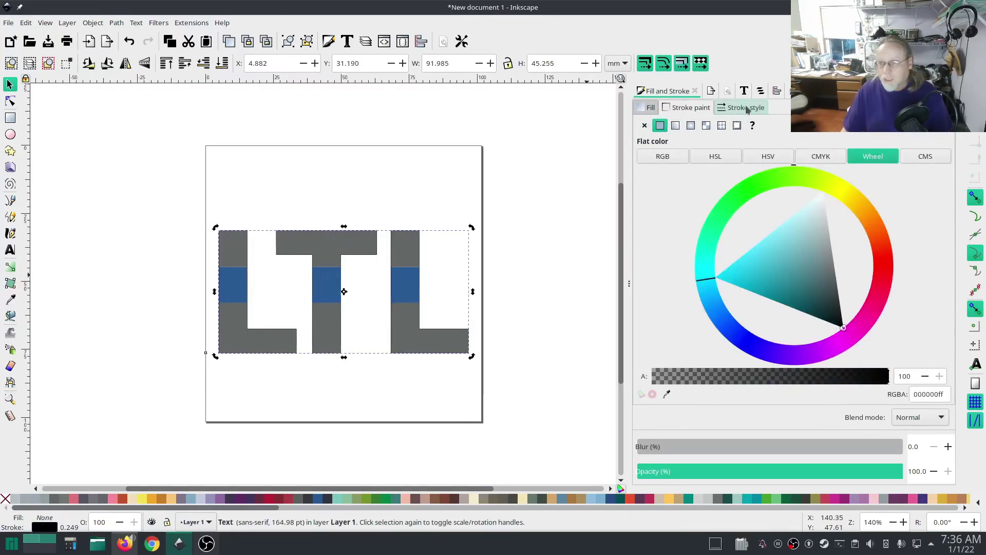
Set the outline's stroke width to 2 mm, then deselect to view it
{"action": "left_click", "coordinate": [747, 108]}
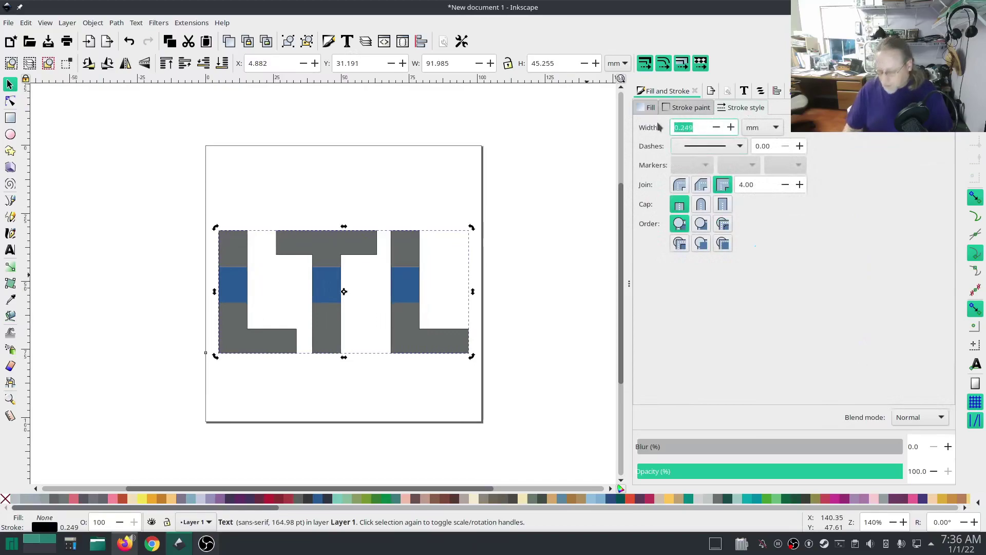
{"action": "type", "text": "1.5"}
{"action": "key", "text": "Return"}
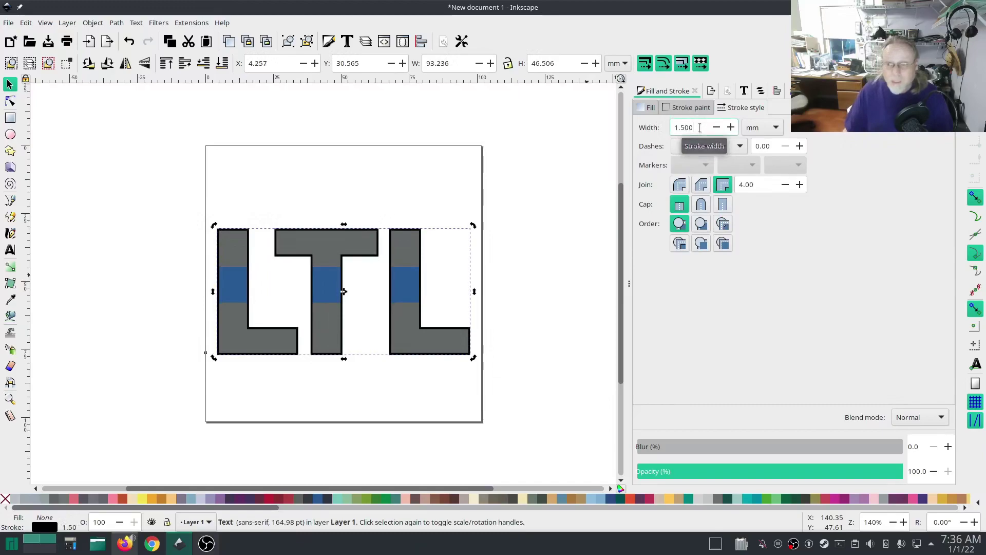
{"action": "left_click_drag", "start_coordinate": [699, 128], "coordinate": [671, 132]}
{"action": "type", "text": "2"}
{"action": "key", "text": "Return"}
{"action": "left_click", "coordinate": [533, 238]}
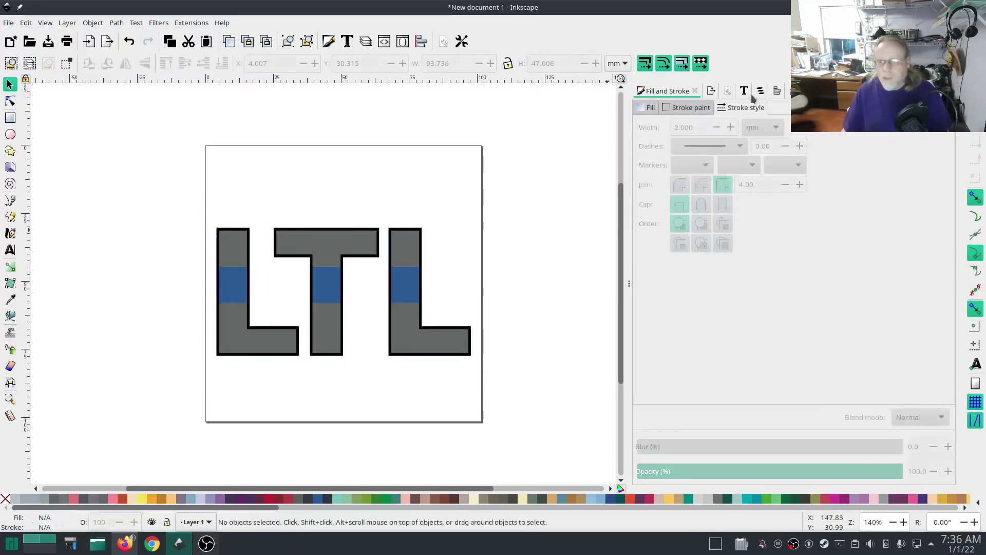
In the Objects list, toggle text6490's visibility to check, then select all three LTL objects
{"action": "left_click", "coordinate": [760, 91]}
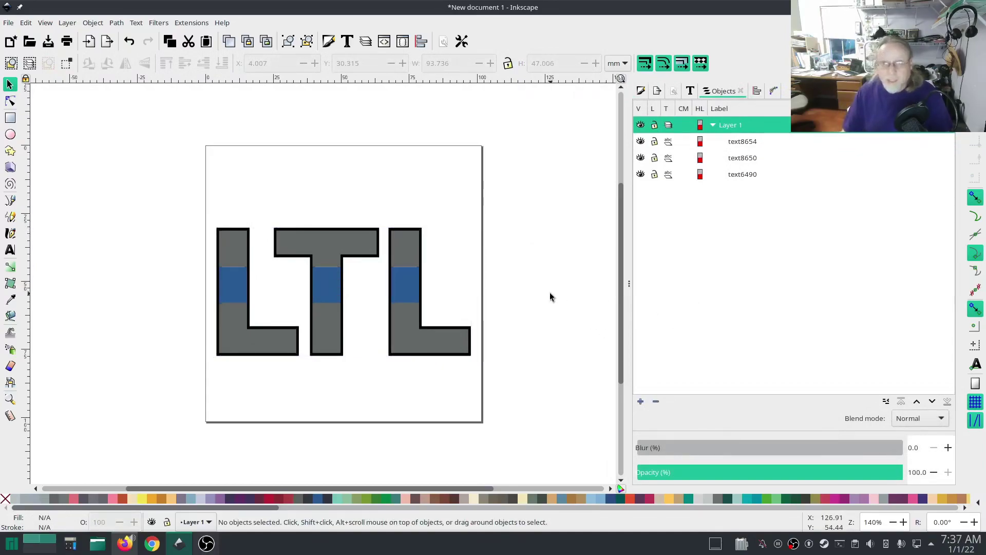
{"action": "left_click", "coordinate": [641, 174]}
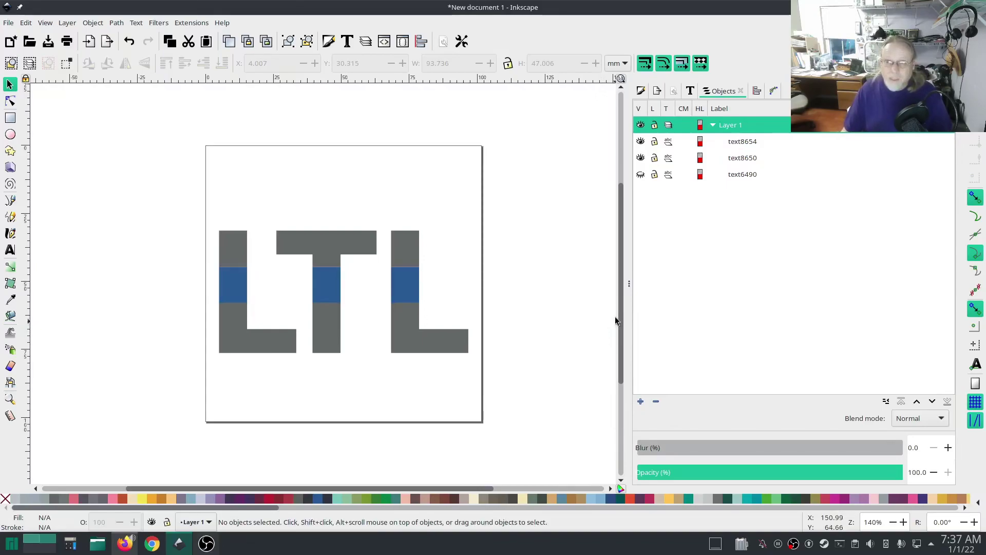
{"action": "left_click_drag", "start_coordinate": [740, 145], "coordinate": [747, 173]}
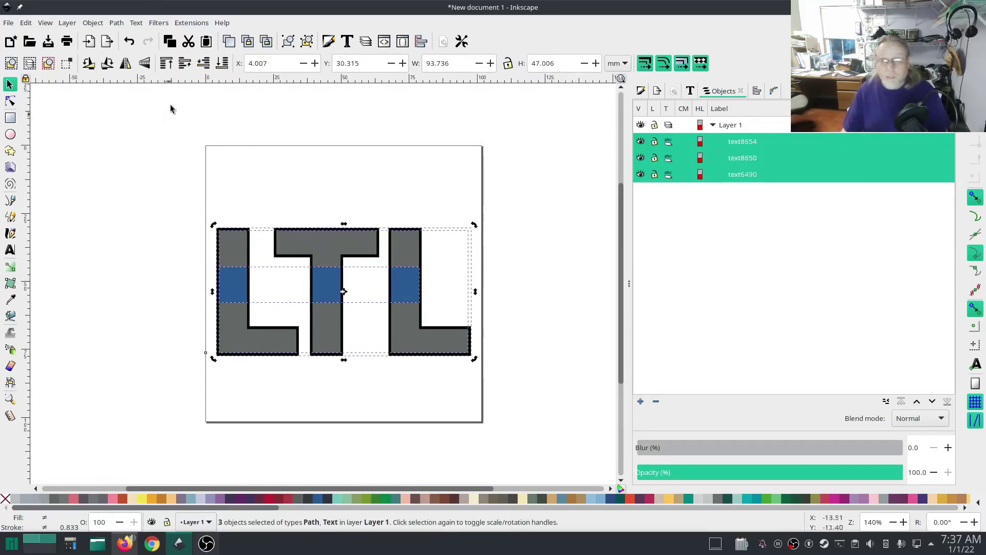
Convert the LTL text objects to paths and set their fill rule to even-odd
{"action": "left_click", "coordinate": [117, 23]}
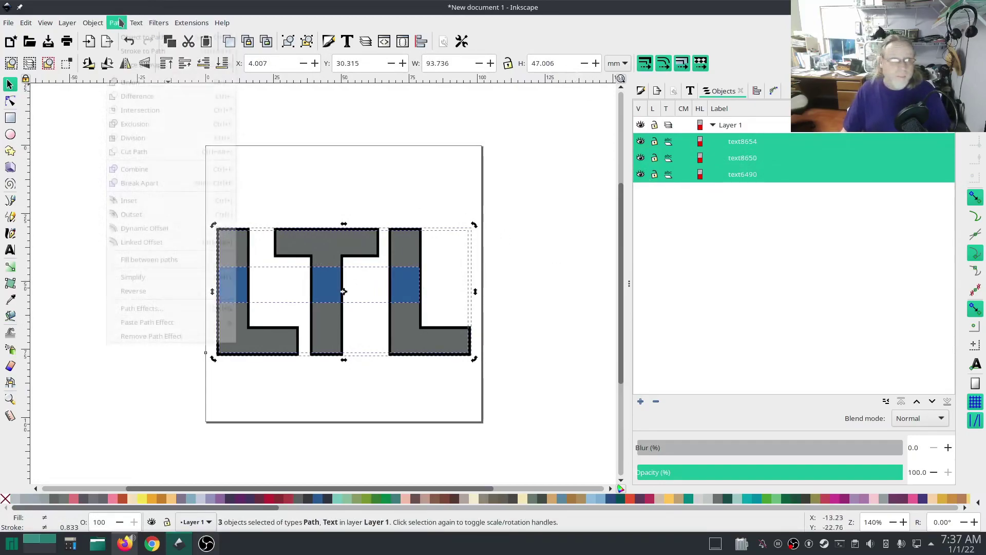
{"action": "left_click", "coordinate": [143, 37]}
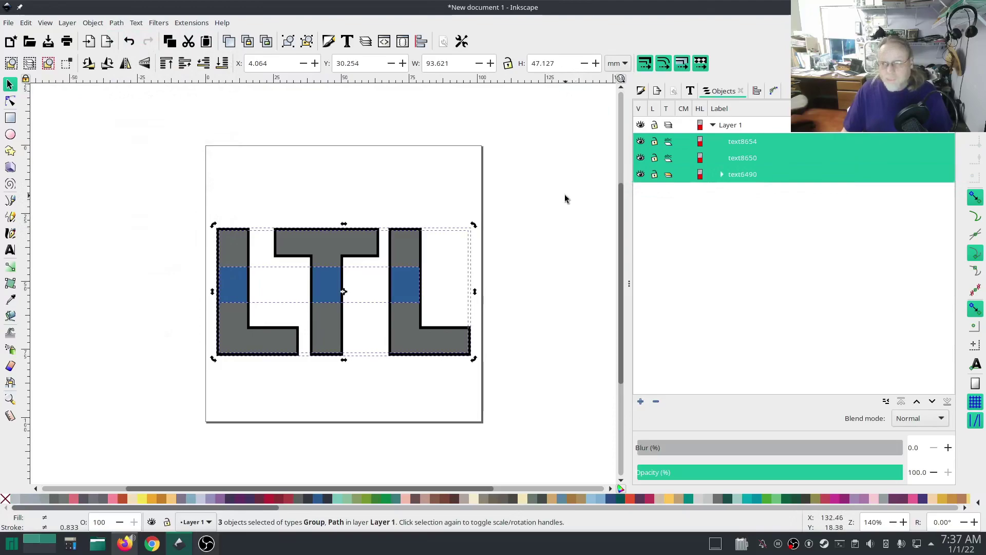
{"action": "left_click", "coordinate": [201, 23]}
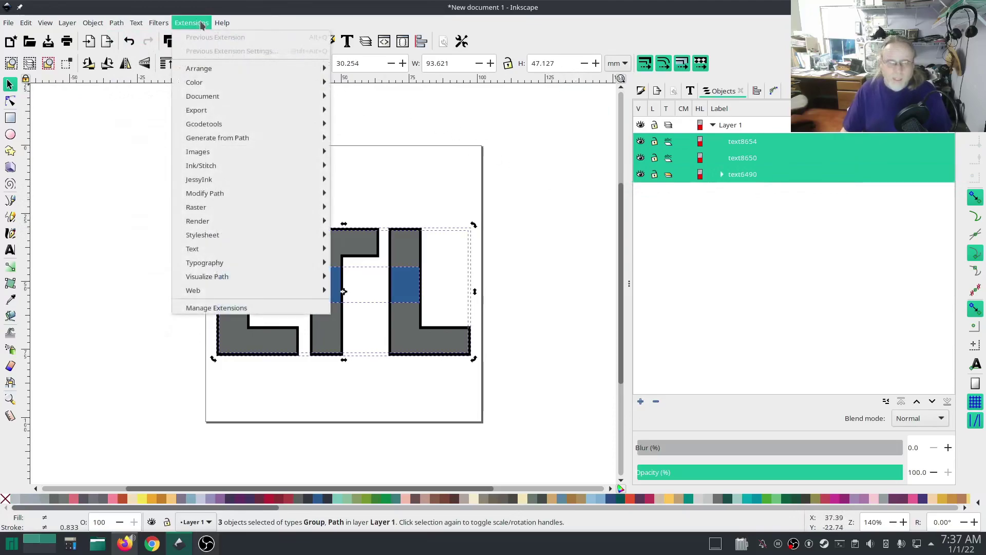
{"action": "mouse_move", "coordinate": [201, 165]}
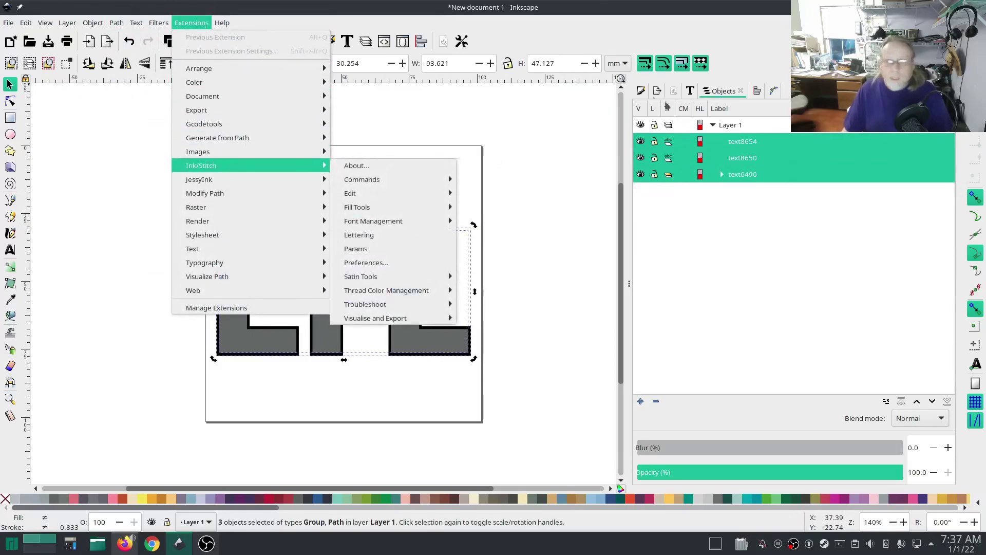
{"action": "left_click", "coordinate": [642, 92]}
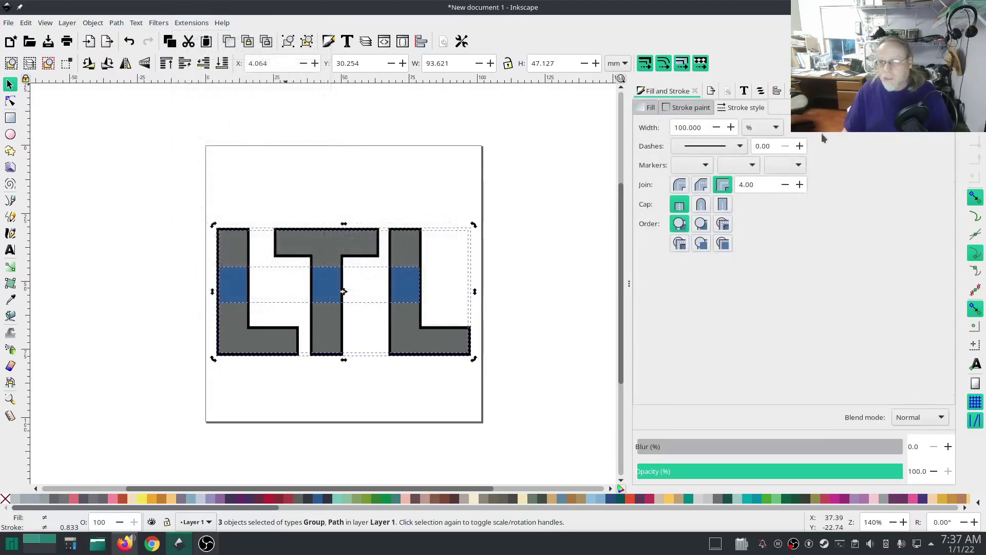
{"action": "left_click", "coordinate": [648, 107]}
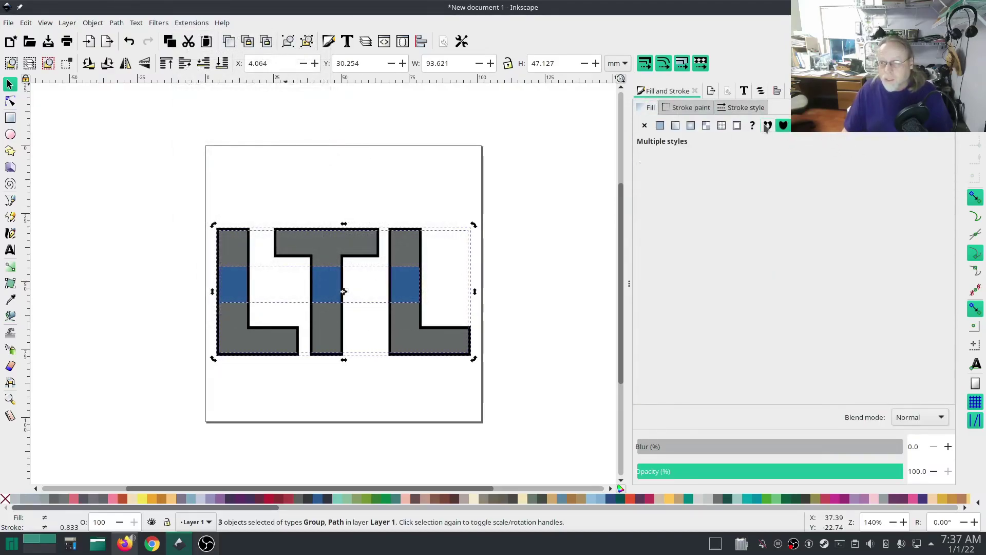
{"action": "left_click", "coordinate": [766, 125]}
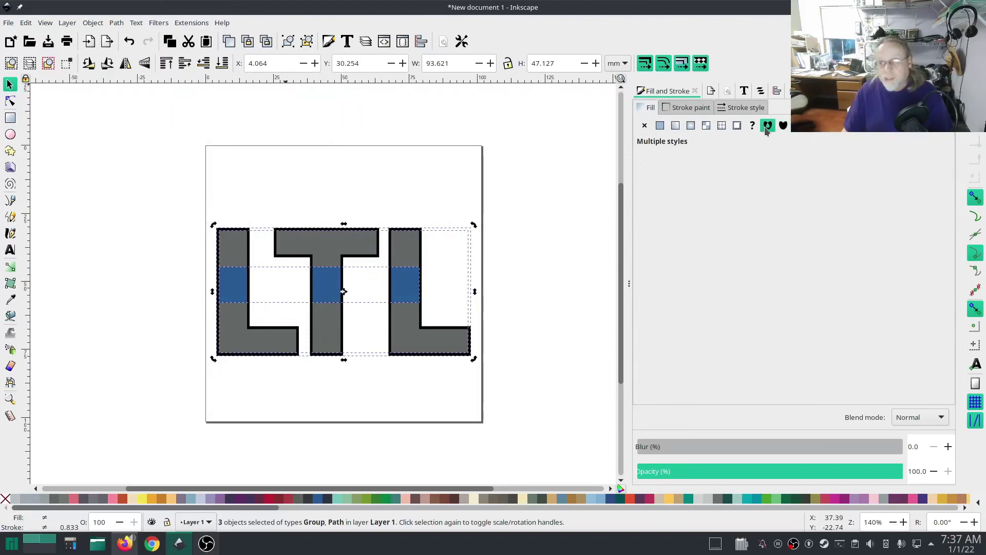
Run Ink/Stitch's Break Apart Fill Objects on the letters and close the dialog
{"action": "left_click", "coordinate": [191, 24]}
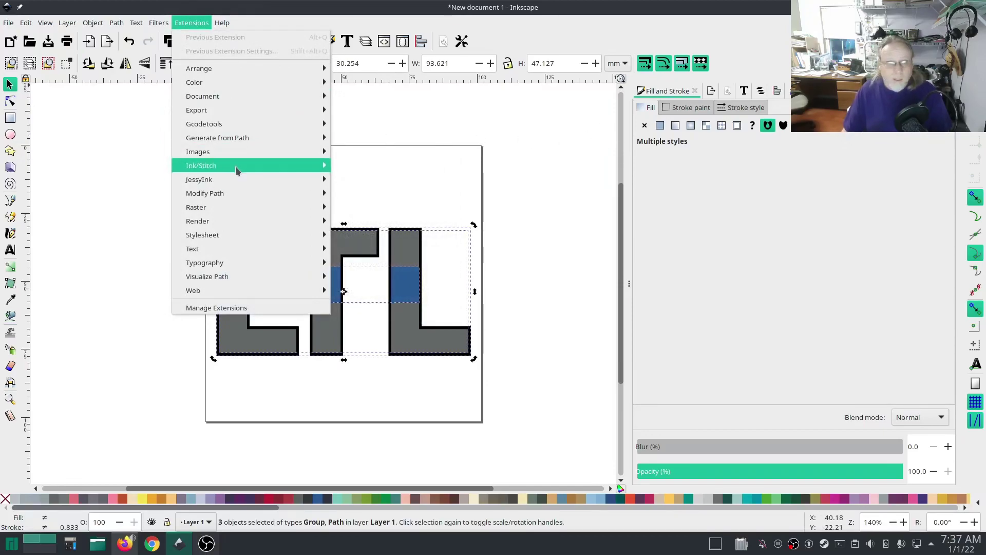
{"action": "mouse_move", "coordinate": [239, 167]}
{"action": "mouse_move", "coordinate": [395, 208]}
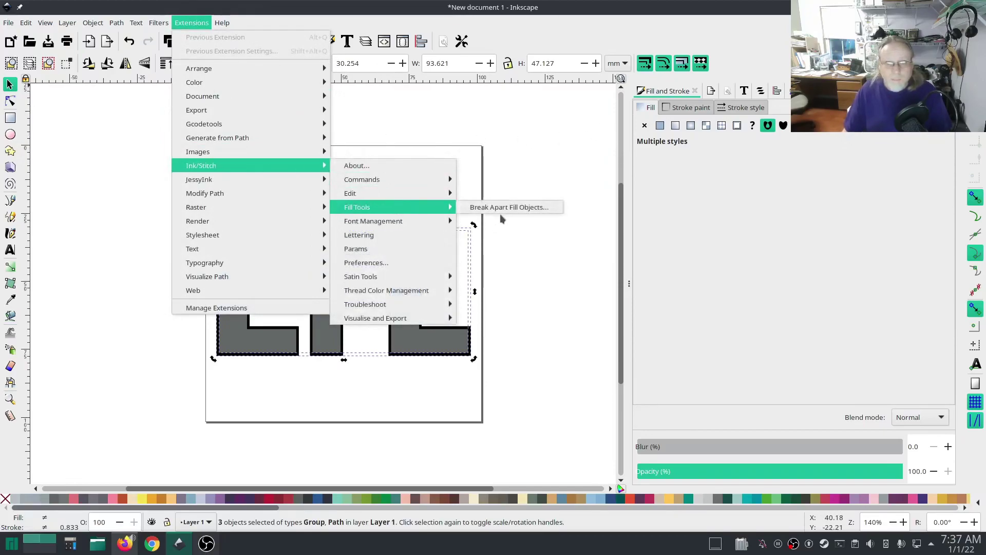
{"action": "left_click", "coordinate": [499, 209]}
{"action": "left_click", "coordinate": [591, 319]}
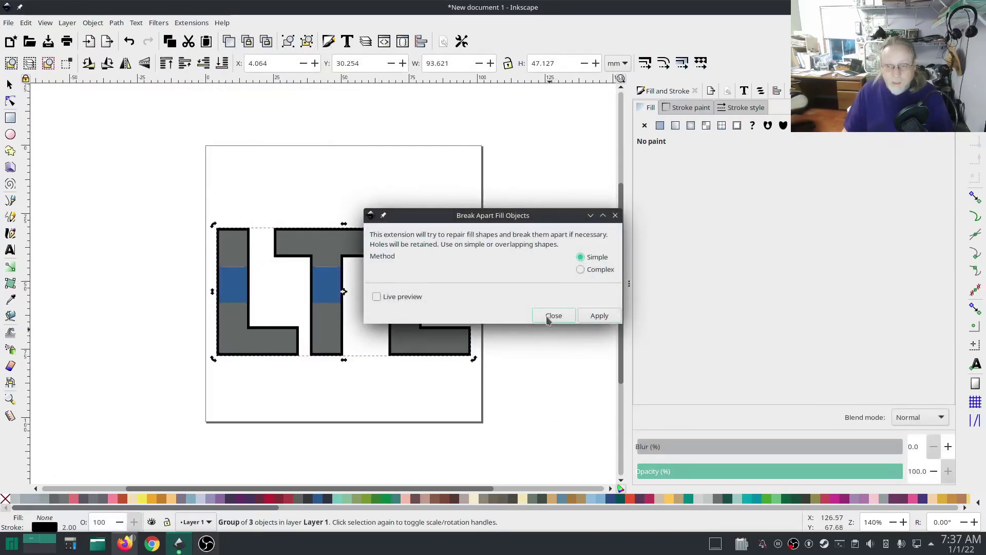
{"action": "left_click", "coordinate": [552, 316]}
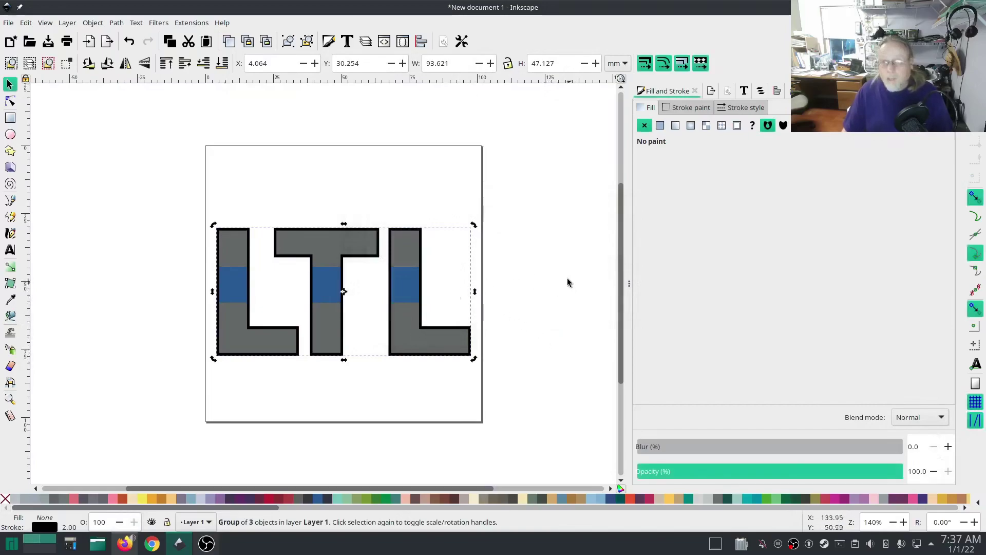
Select the top pieces of the left L, T and right L and fill them Kelly green
{"action": "left_click", "coordinate": [328, 241]}
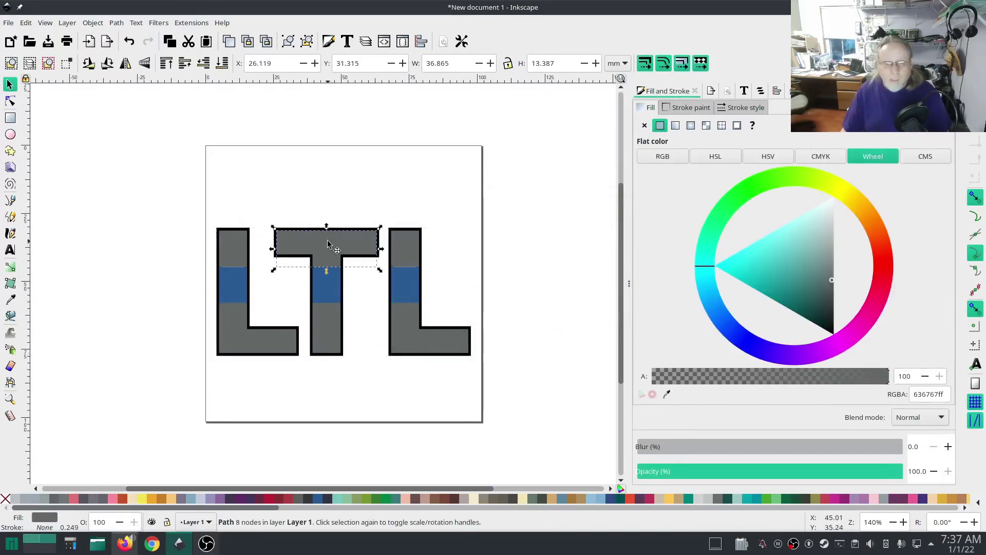
{"action": "left_click", "coordinate": [323, 326]}
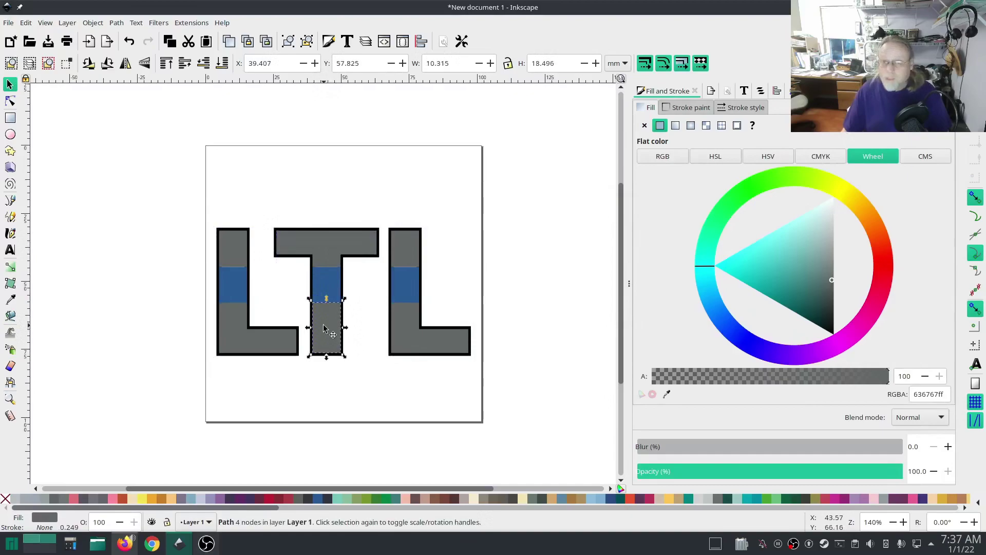
{"action": "left_click", "coordinate": [225, 251]}
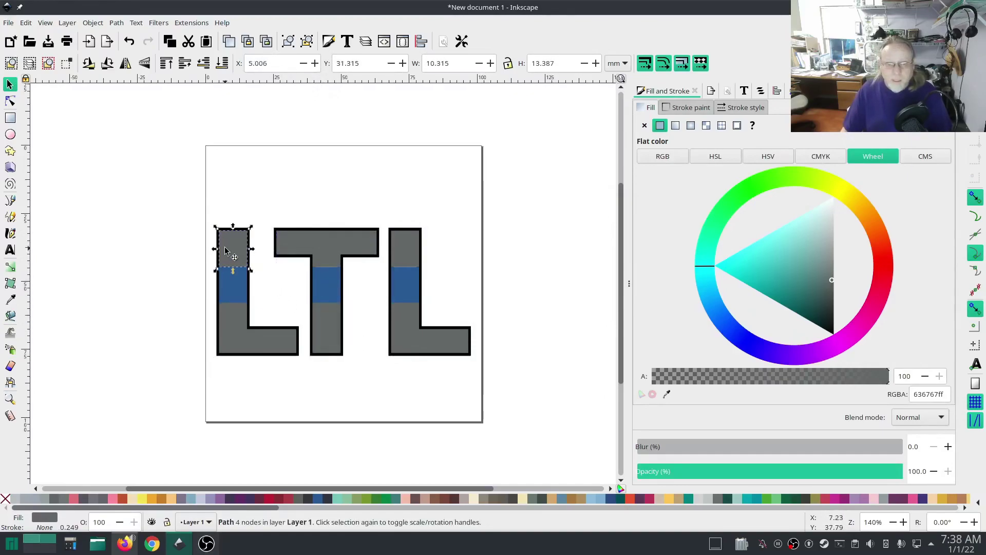
{"action": "left_click", "coordinate": [322, 246], "text": "shift"}
{"action": "left_click", "coordinate": [407, 251], "text": "shift"}
{"action": "left_click", "coordinate": [539, 278]}
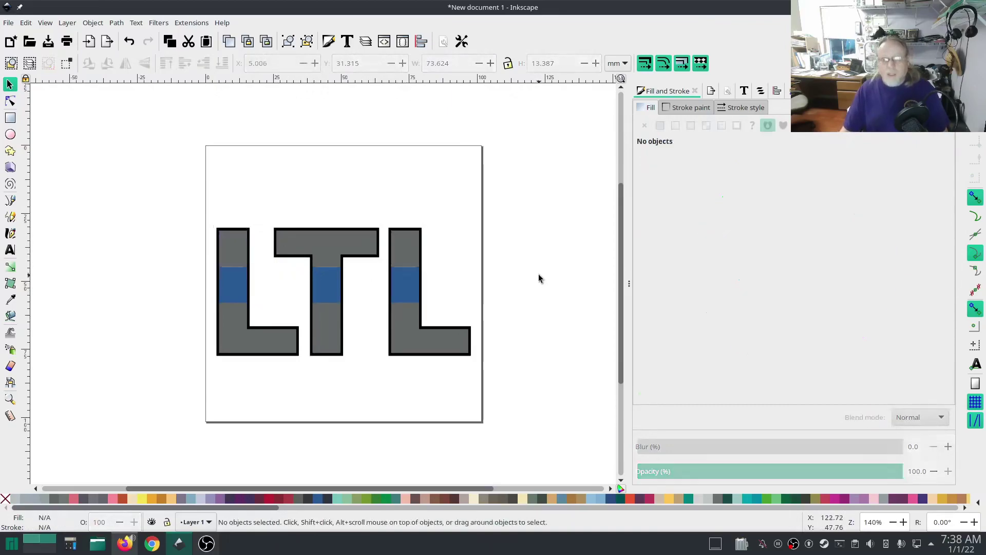
{"action": "left_click", "coordinate": [761, 91]}
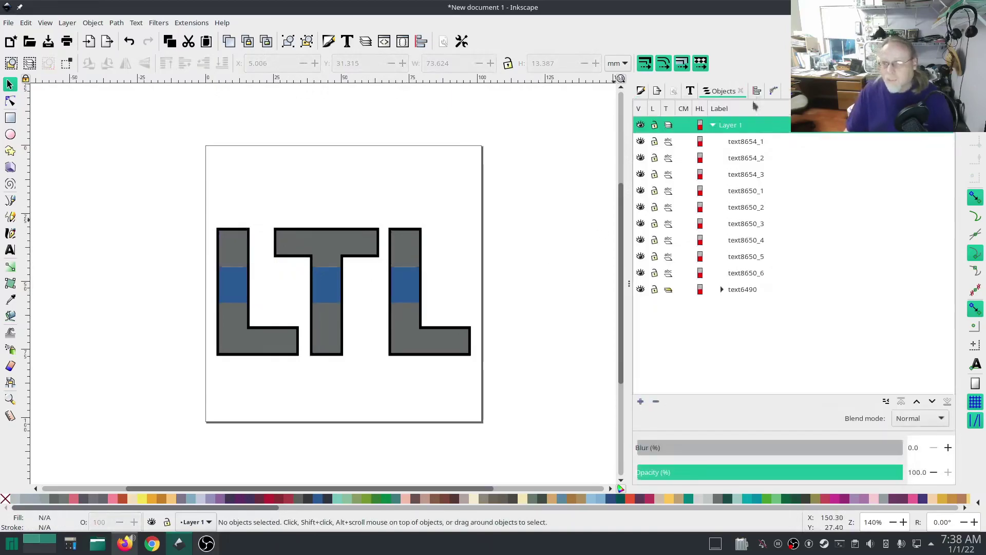
{"action": "left_click", "coordinate": [236, 245]}
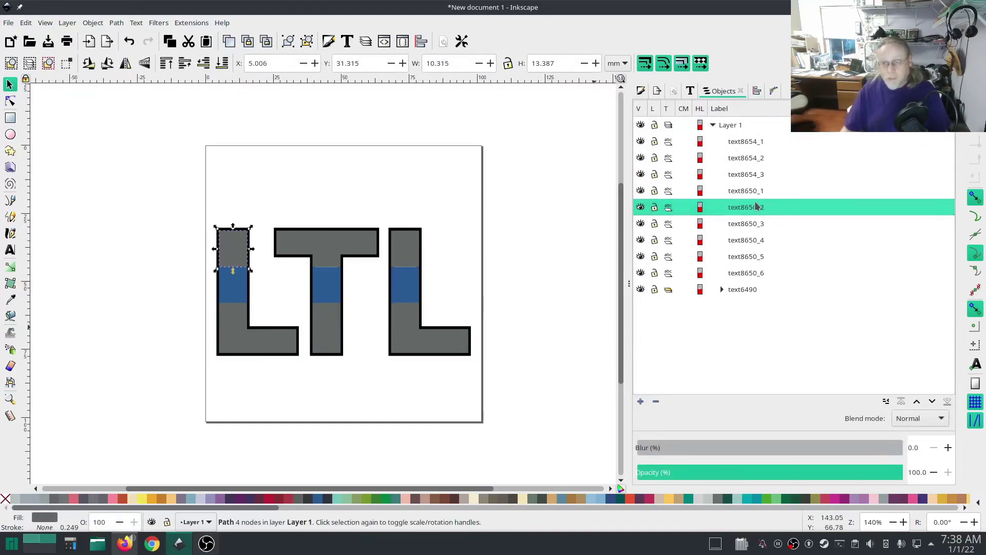
{"action": "key", "text": "shift"}
{"action": "left_click", "coordinate": [326, 240], "text": "shift"}
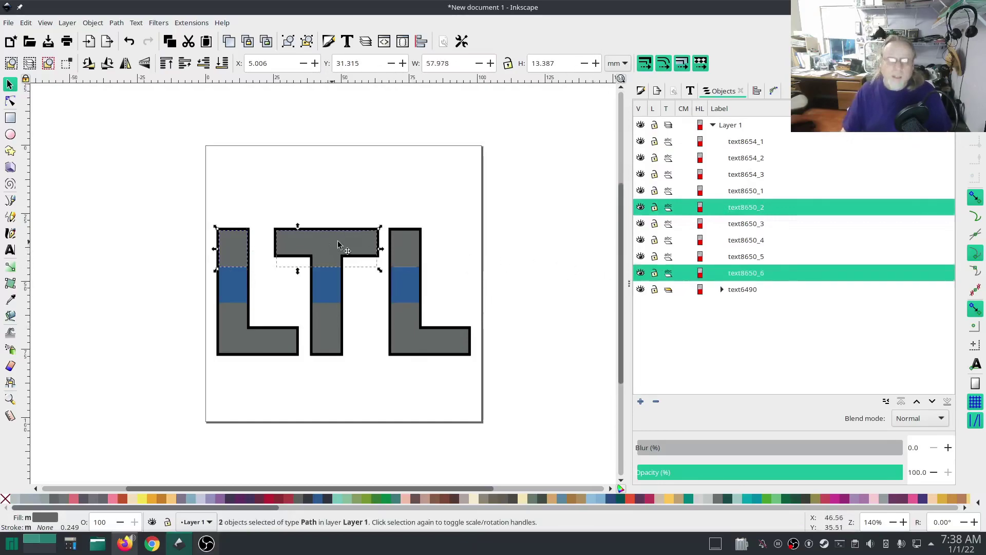
{"action": "left_click", "coordinate": [409, 246], "text": "shift"}
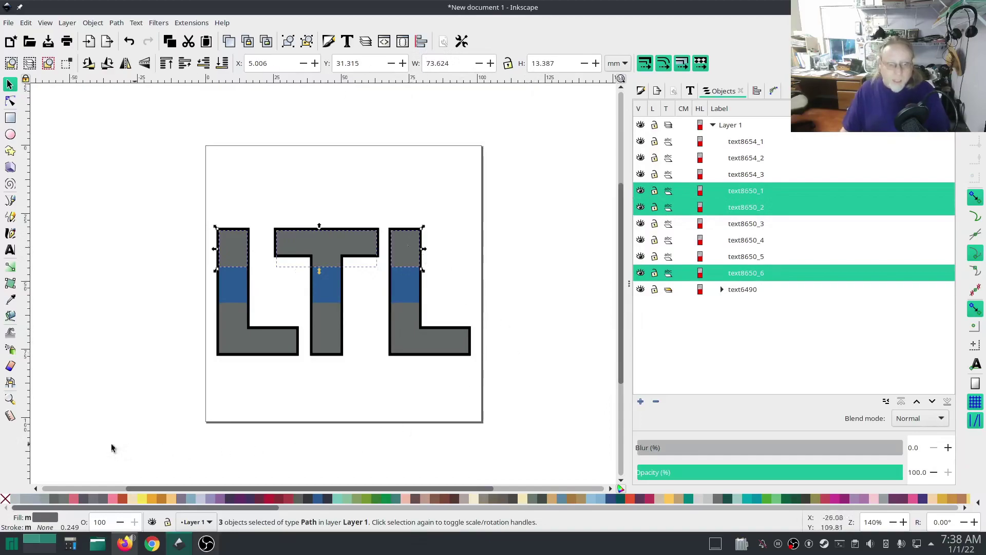
{"action": "left_click", "coordinate": [389, 499]}
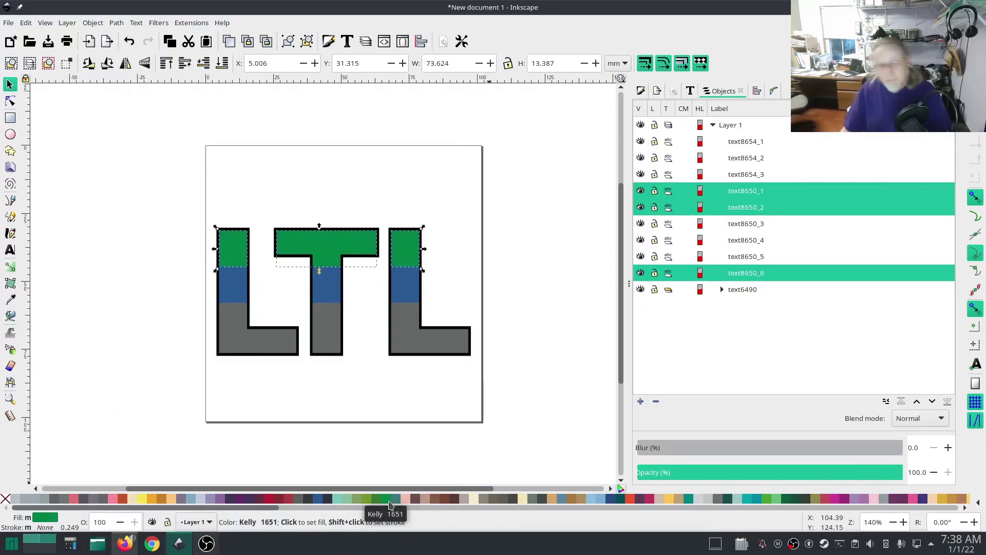
Fill the grey bases of the left L, T and right L with Marine Aqua
{"action": "left_click", "coordinate": [154, 398]}
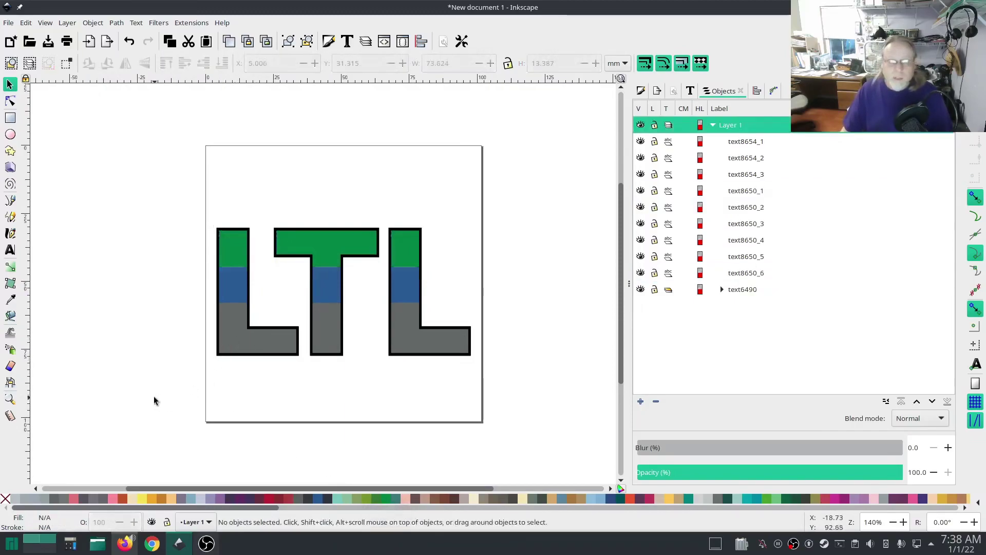
{"action": "left_click", "coordinate": [239, 335]}
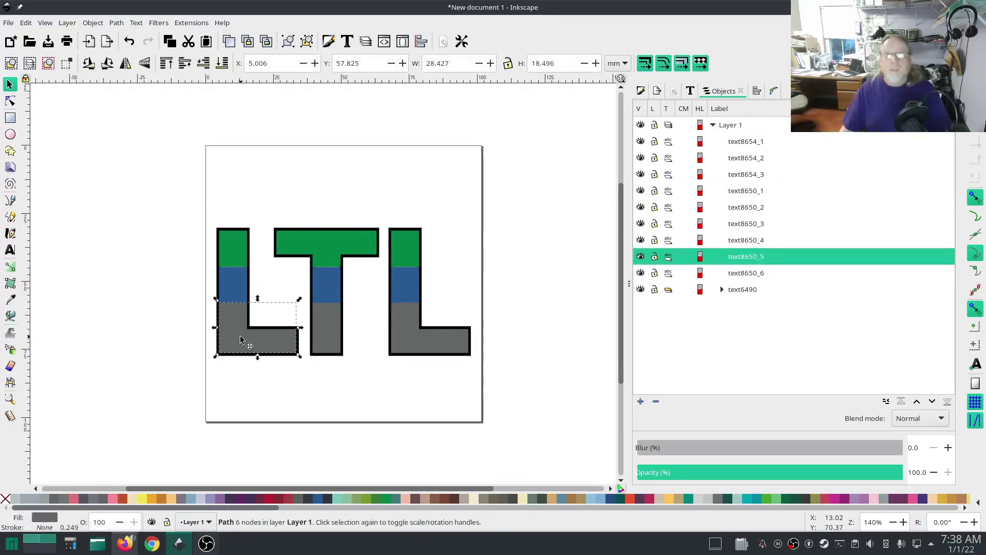
{"action": "left_click", "coordinate": [324, 329], "text": "shift"}
{"action": "left_click", "coordinate": [411, 339], "text": "shift"}
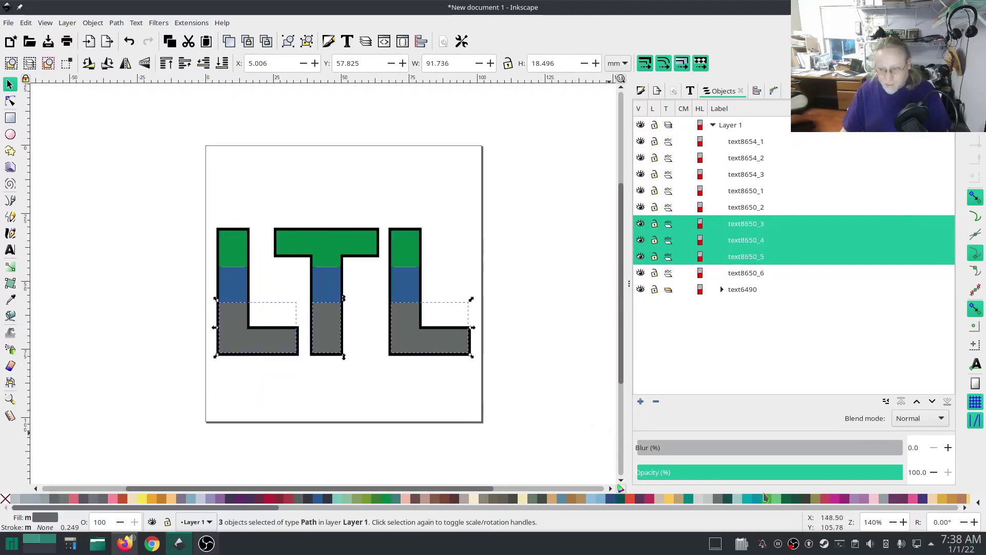
{"action": "left_click", "coordinate": [749, 499]}
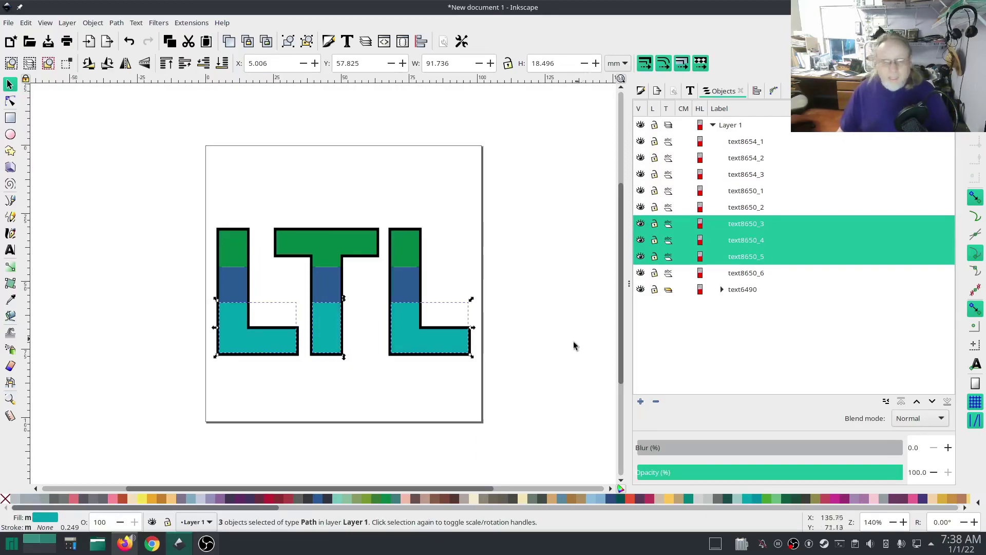
{"action": "left_click", "coordinate": [230, 288]}
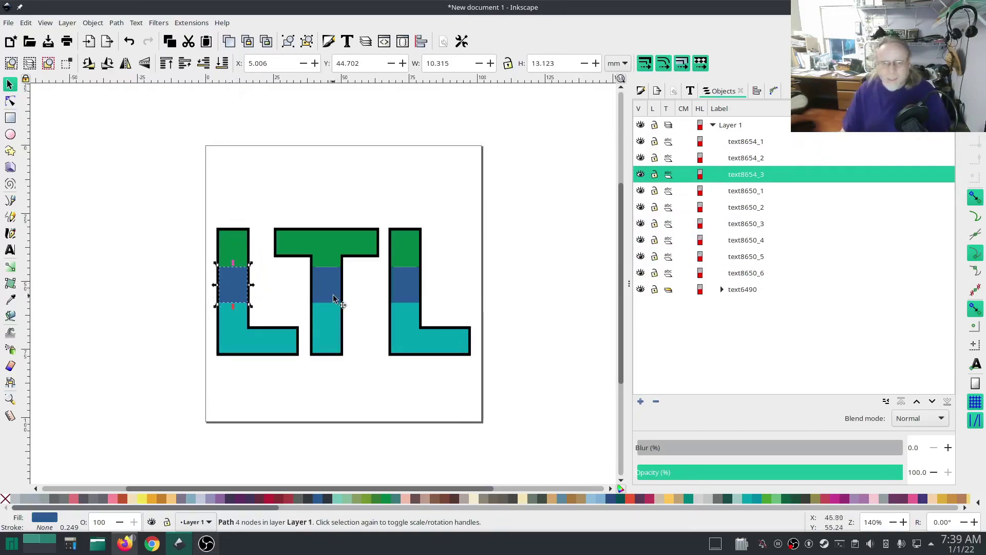
Fill the three blue middle pieces of L, T and L with Kelly green
{"action": "left_click", "coordinate": [327, 285]}
{"action": "left_click", "coordinate": [246, 284]}
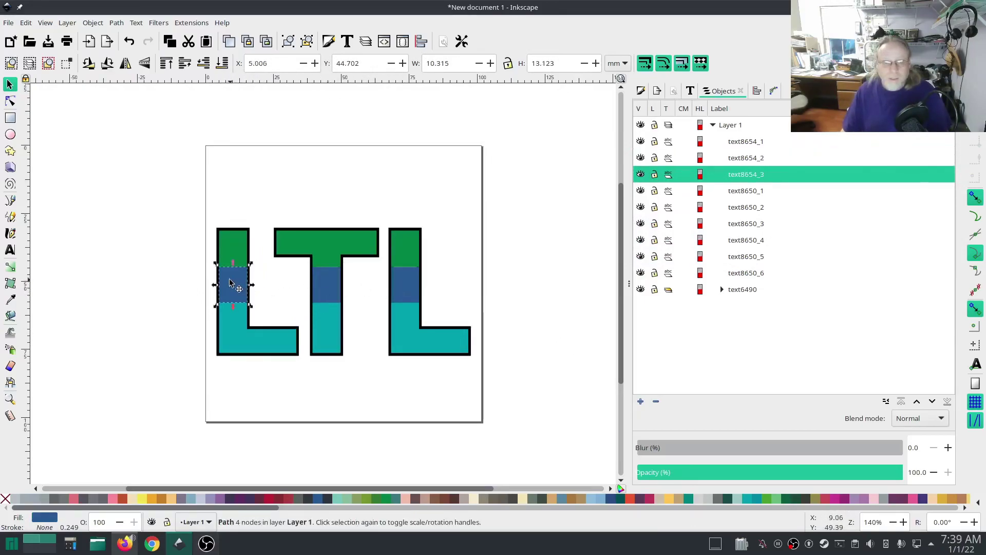
{"action": "left_click", "coordinate": [326, 284], "text": "shift"}
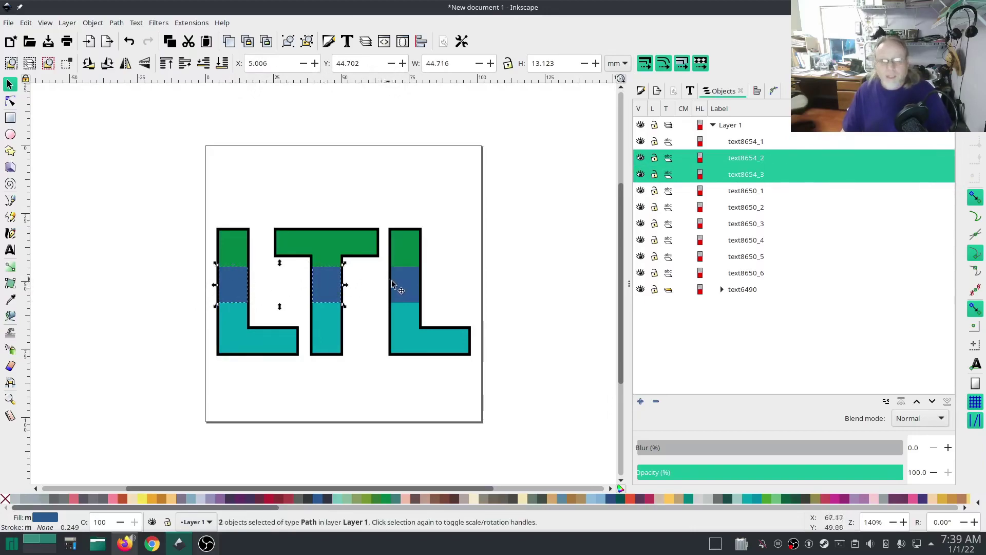
{"action": "left_click", "coordinate": [401, 285], "text": "shift"}
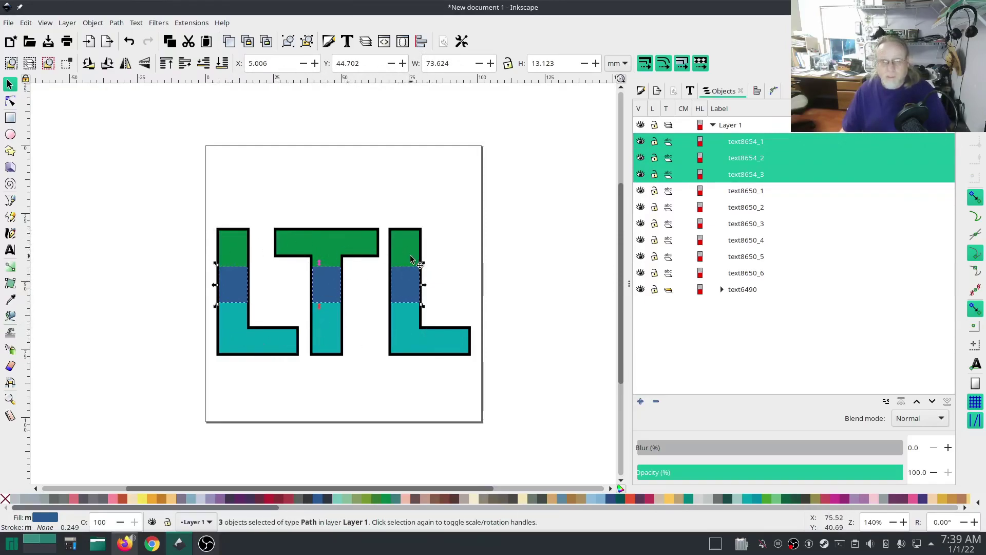
{"action": "left_click", "coordinate": [384, 501]}
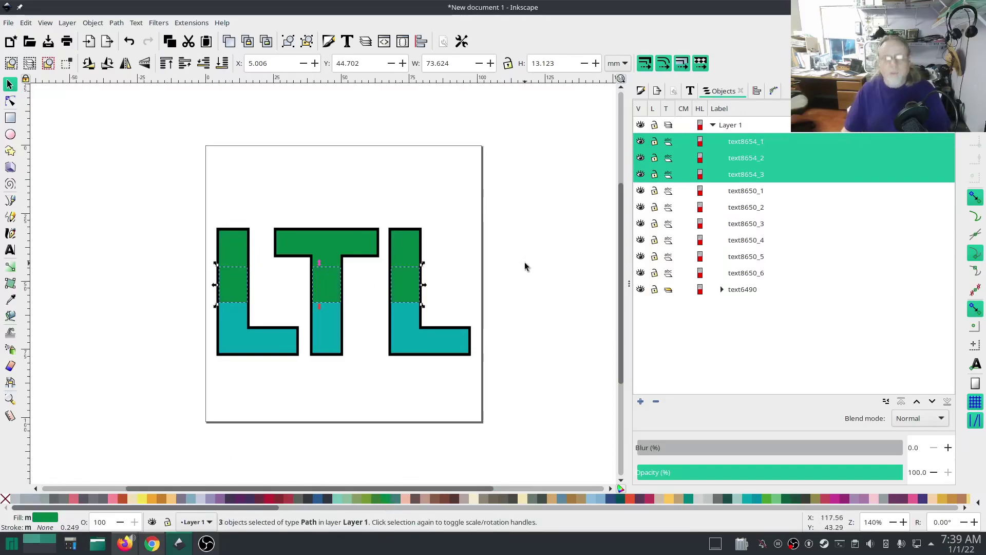
Duplicate the three middle pieces and fill the copies with Marine Aqua
{"action": "key", "text": "ctrl"}
{"action": "key", "text": "ctrl+shift+c"}
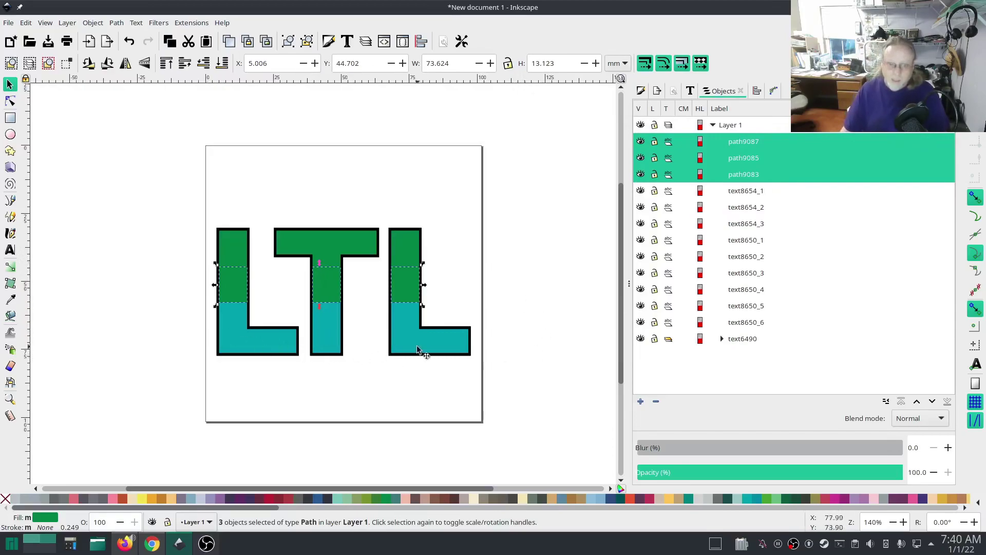
{"action": "left_click", "coordinate": [747, 498]}
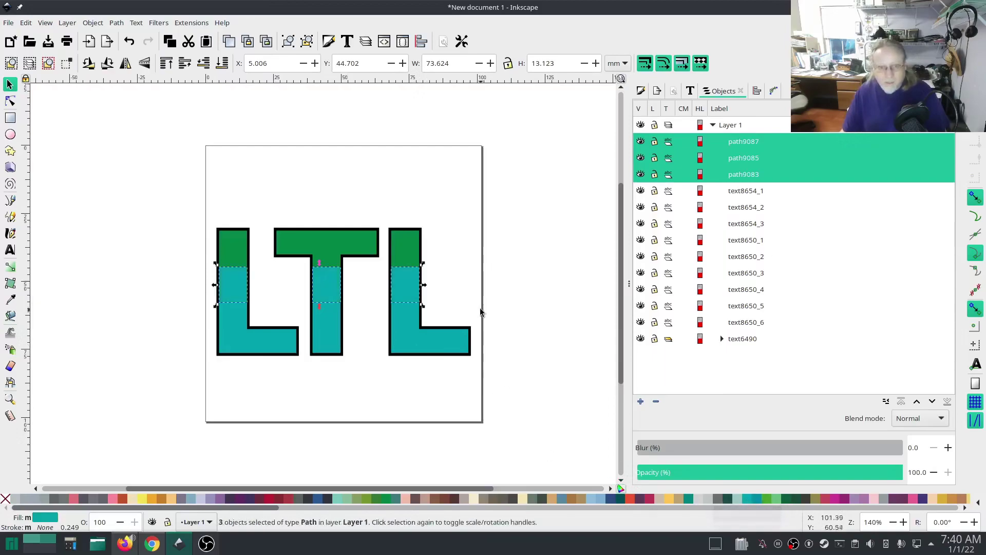
{"action": "left_click", "coordinate": [750, 191]}
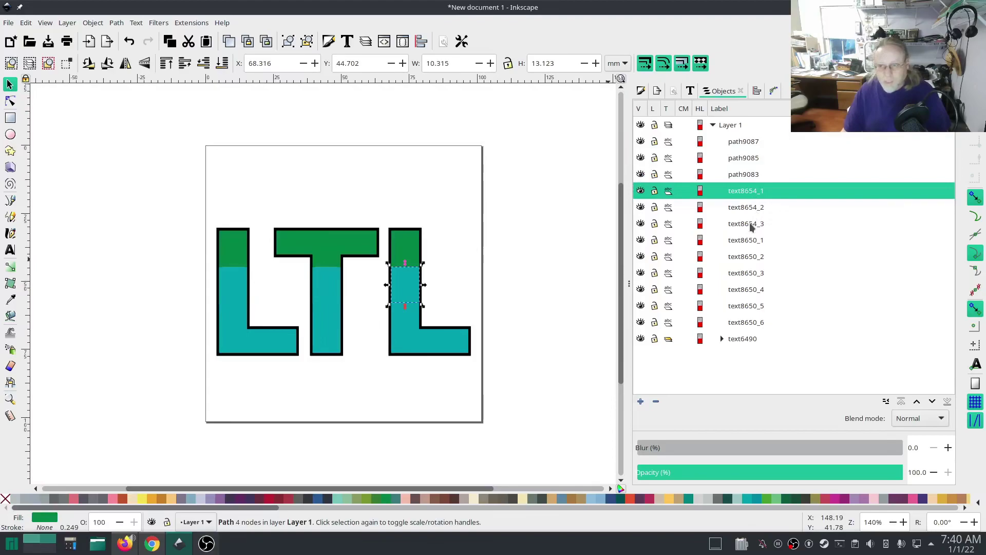
{"action": "left_click", "coordinate": [750, 224], "text": "shift"}
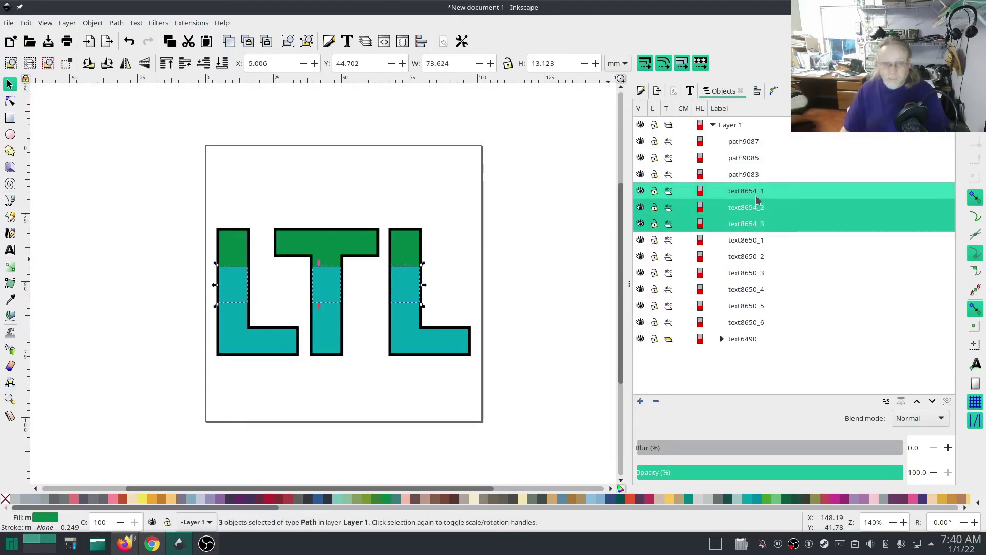
Select the original middle pieces, open the XML Editor, then view the Ink/Stitch Hidden Features page
{"action": "left_click", "coordinate": [744, 143]}
{"action": "left_click", "coordinate": [749, 175], "text": "shift"}
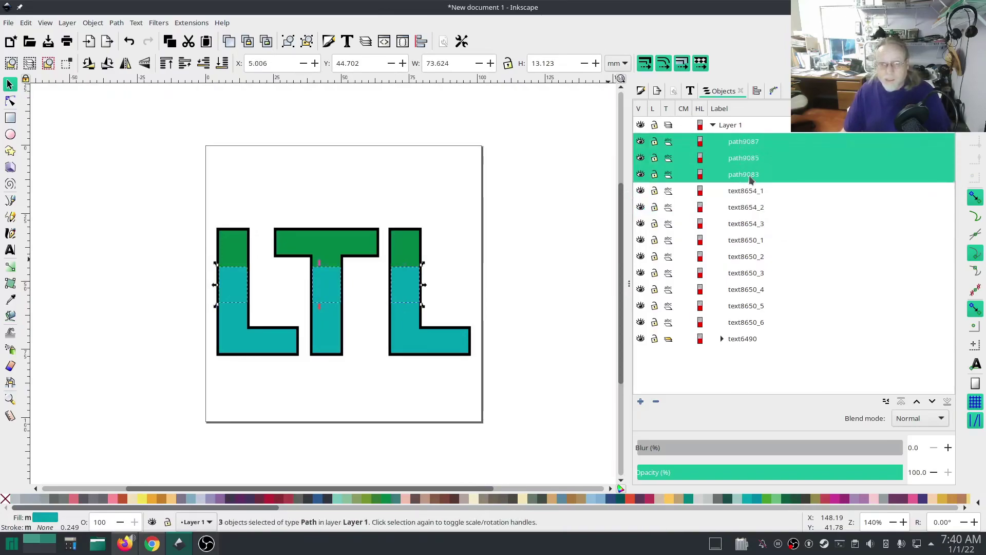
{"action": "left_click", "coordinate": [750, 191]}
{"action": "left_click", "coordinate": [749, 225], "text": "shift"}
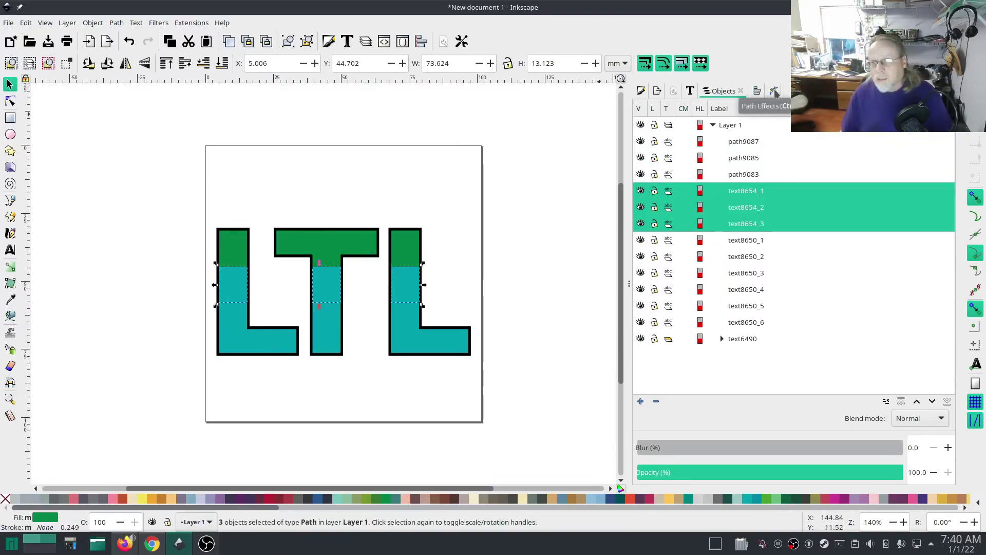
{"action": "left_click", "coordinate": [26, 23]}
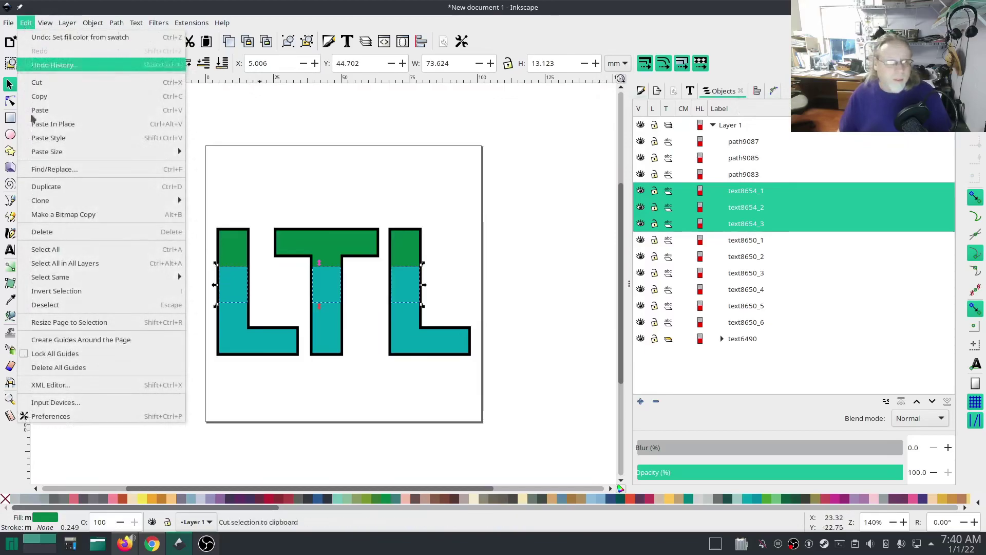
{"action": "left_click", "coordinate": [68, 385]}
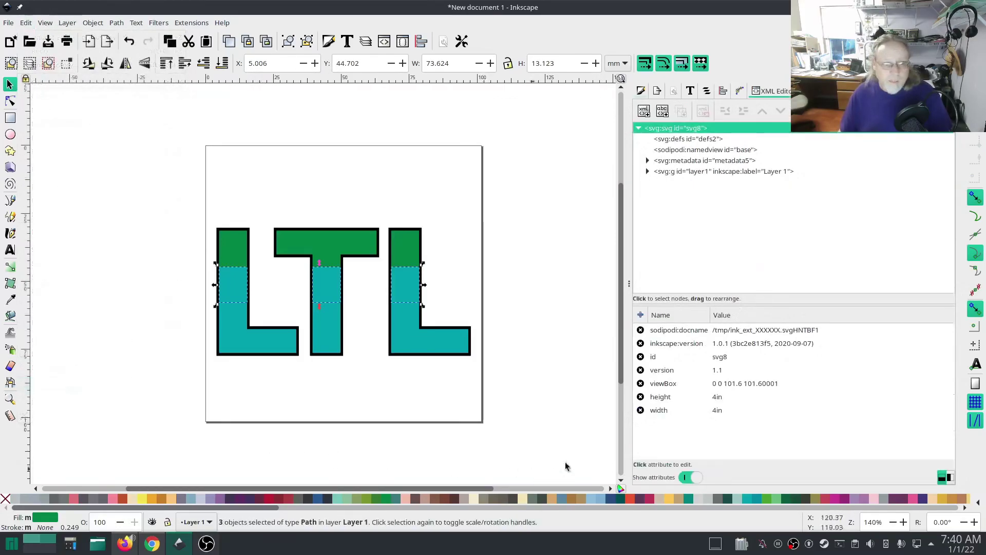
{"action": "left_click", "coordinate": [152, 543]}
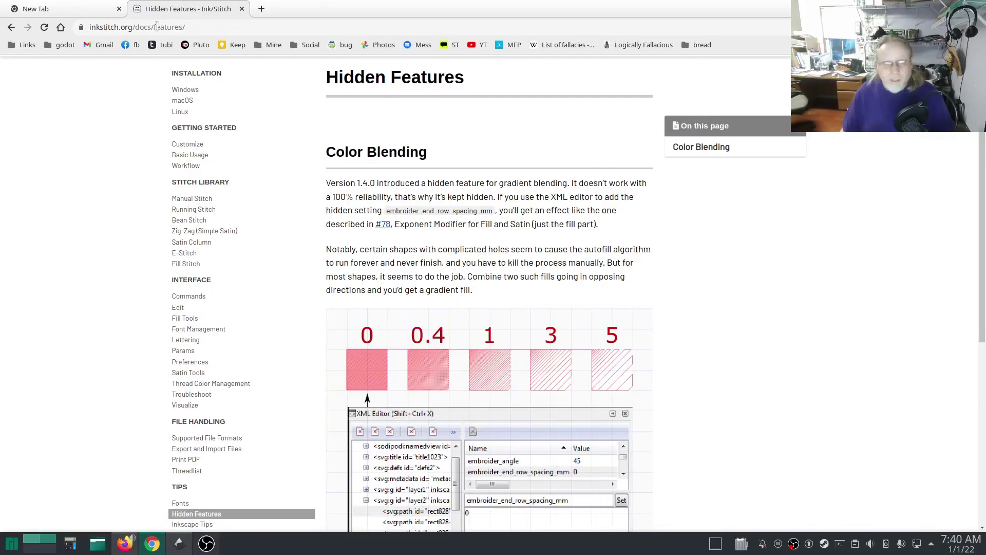
Highlight embroider_end_row_spacing_mm on the docs page, then hide the three teal middle copies in Inkscape
{"action": "left_click_drag", "start_coordinate": [387, 212], "coordinate": [491, 210]}
{"action": "key", "text": "ctrl+c"}
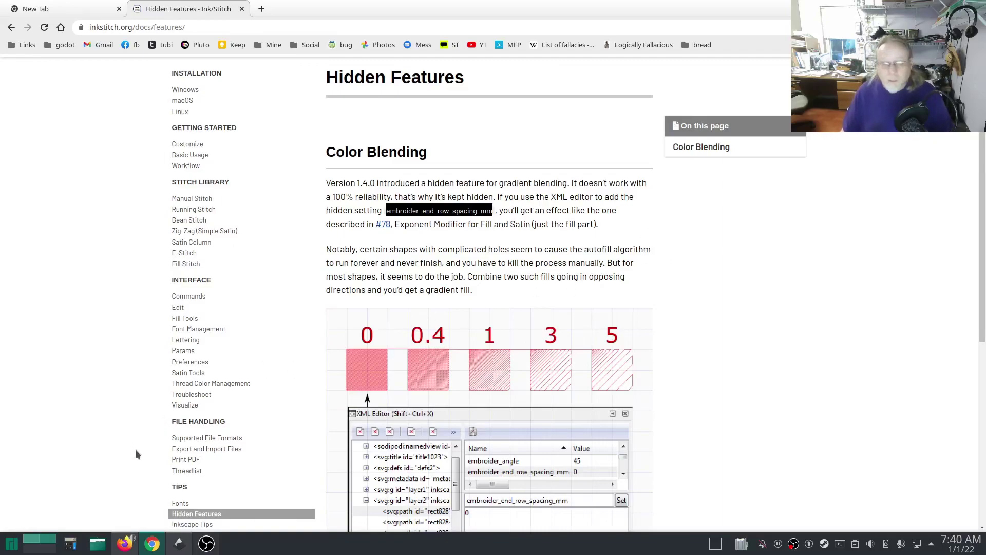
{"action": "left_click", "coordinate": [179, 544]}
{"action": "left_click_drag", "start_coordinate": [640, 145], "coordinate": [641, 175]}
{"action": "left_click", "coordinate": [746, 192]}
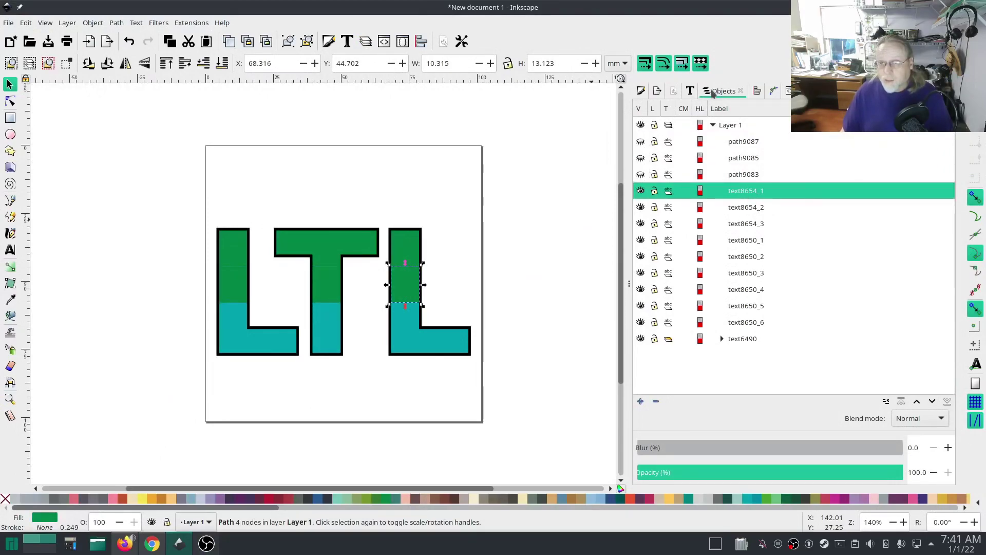
In the XML Editor, give the right L's green piece embroider_end_row_spacing_mm = 1
{"action": "key", "text": "ctrl+shift+x"}
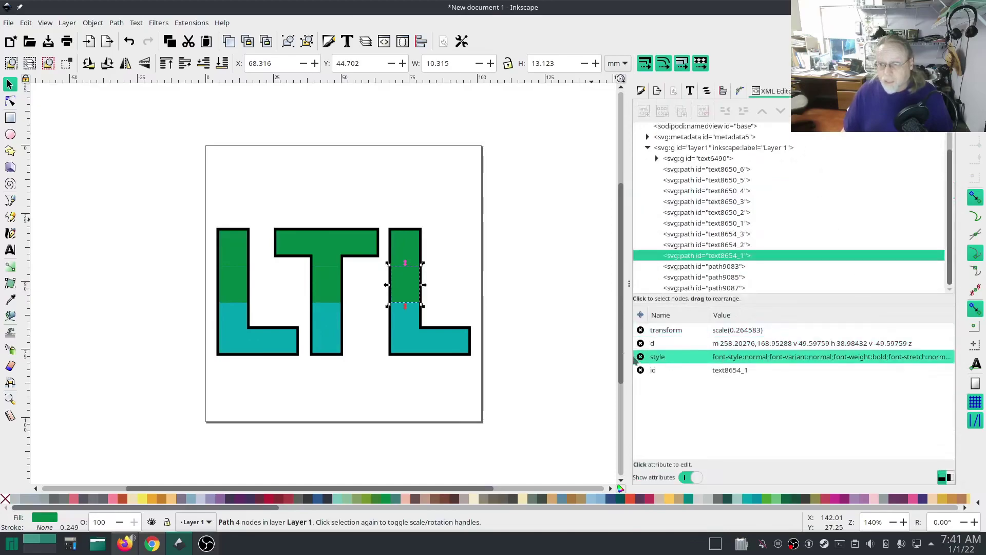
{"action": "left_click", "coordinate": [640, 315]}
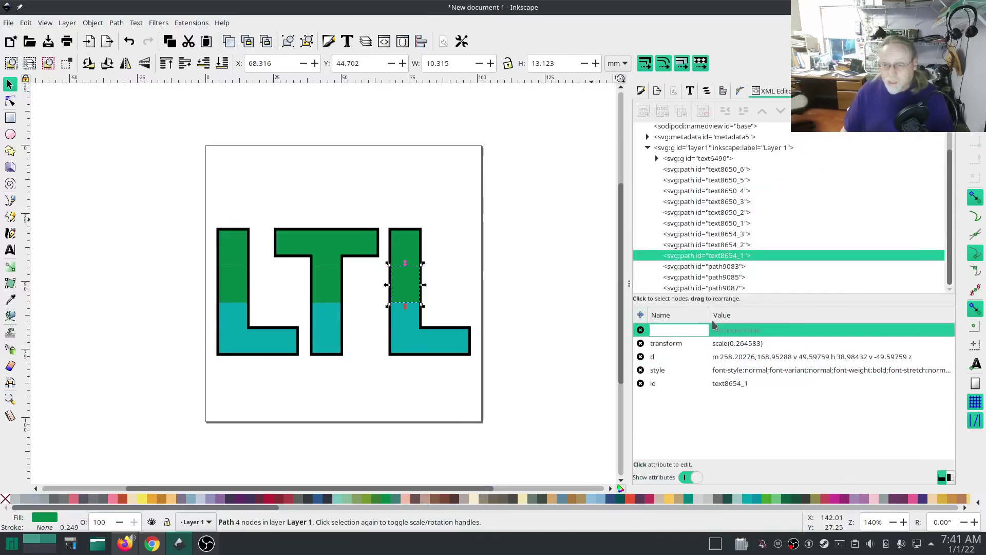
{"action": "left_click_drag", "start_coordinate": [713, 317], "coordinate": [768, 319]}
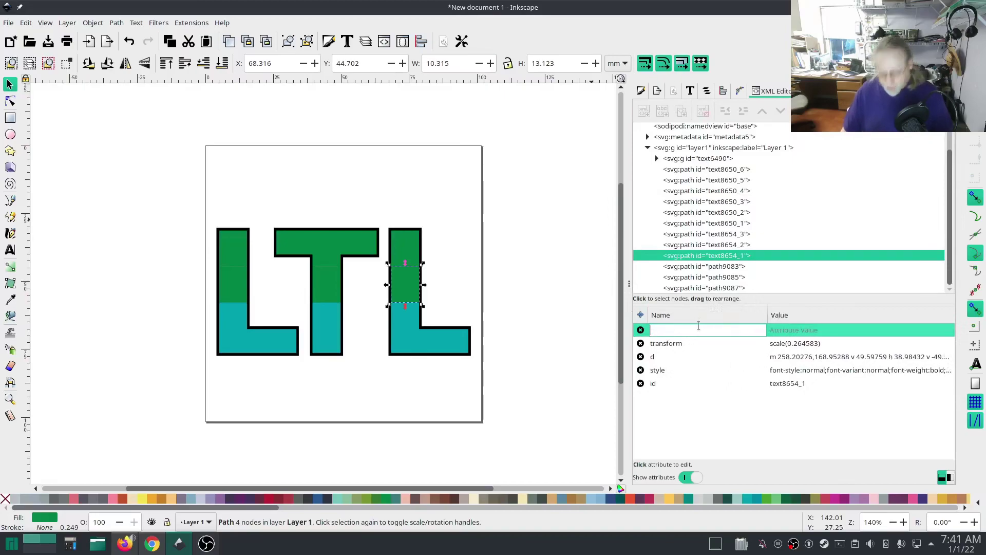
{"action": "key", "text": "ctrl+v"}
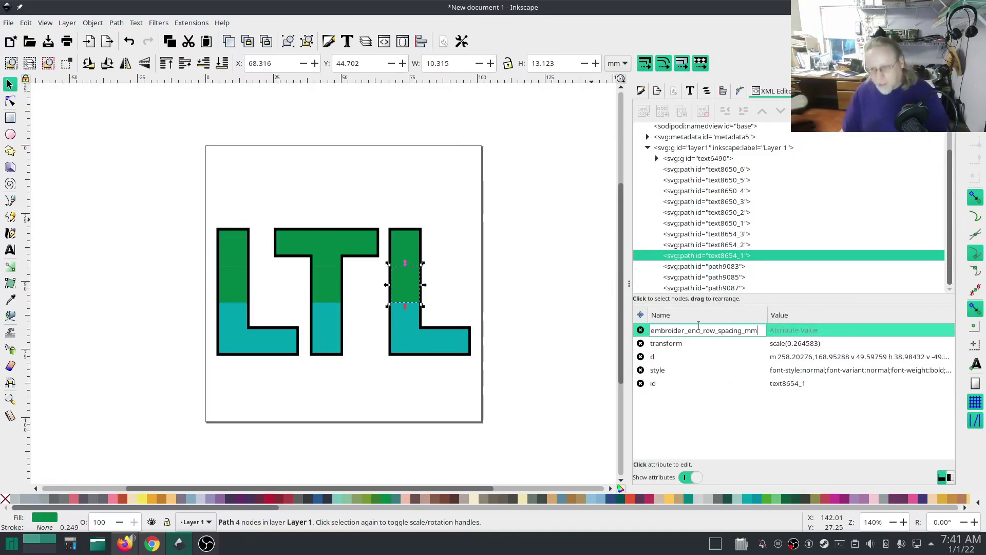
{"action": "left_click", "coordinate": [780, 329]}
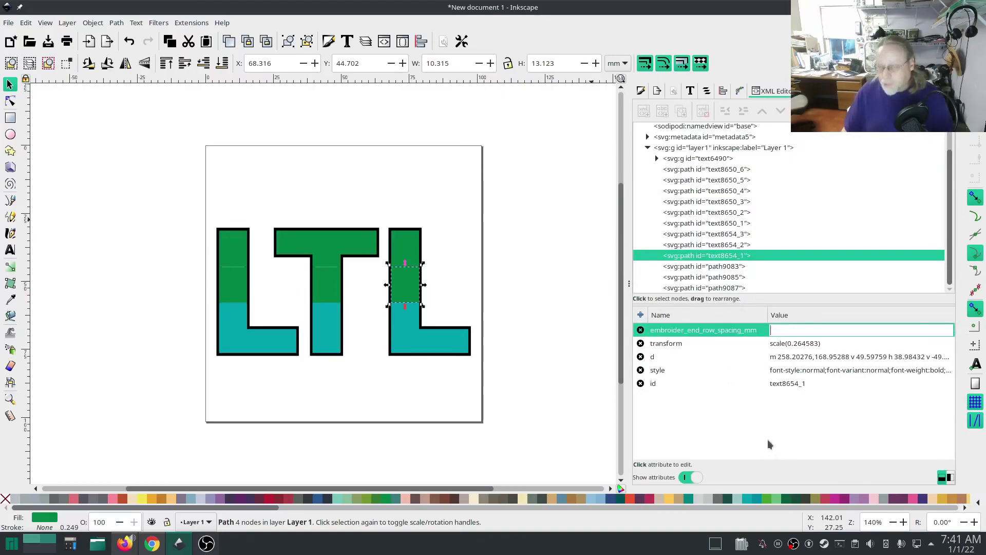
{"action": "type", "text": "1"}
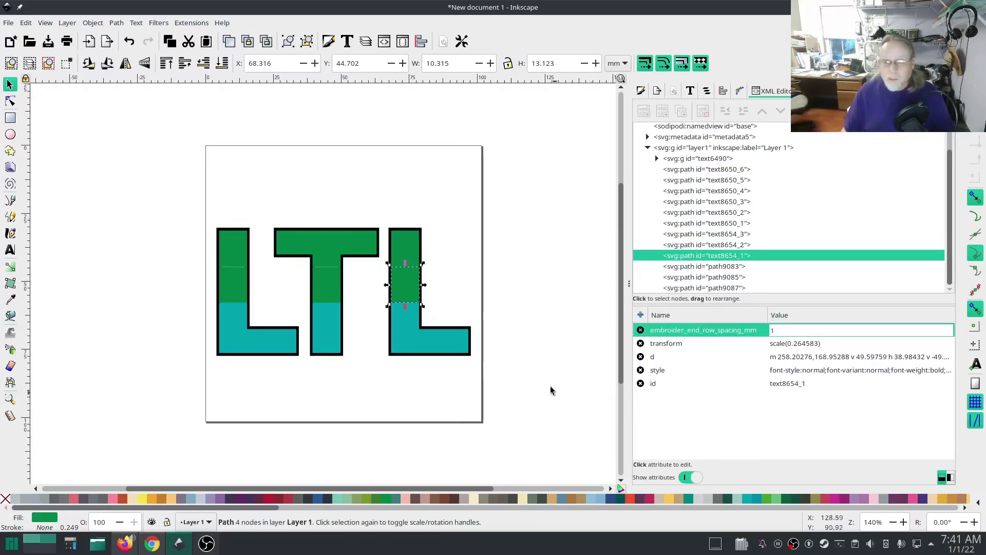
{"action": "left_click", "coordinate": [548, 383]}
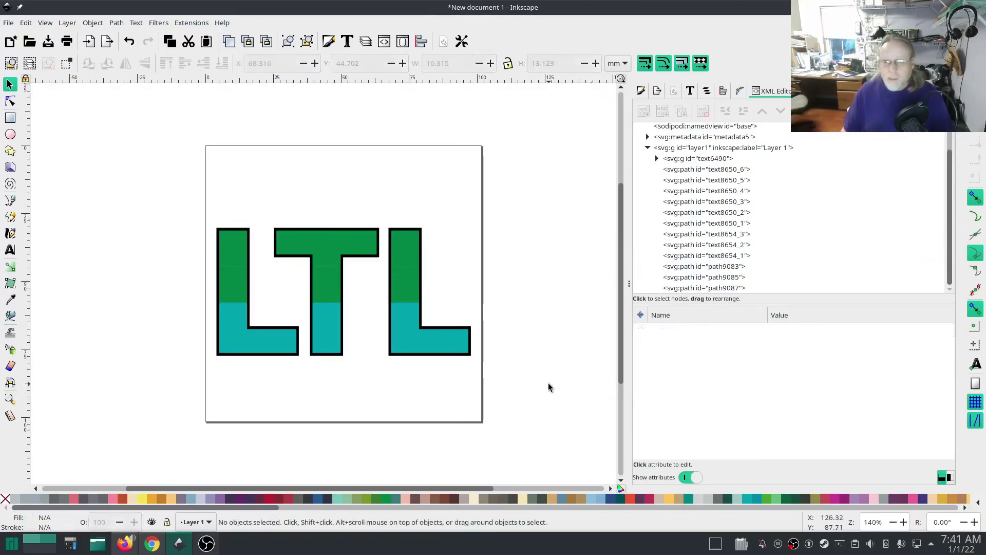
Give the T's upper green stem piece embroider_end_row_spacing_mm = 1
{"action": "left_click", "coordinate": [331, 286]}
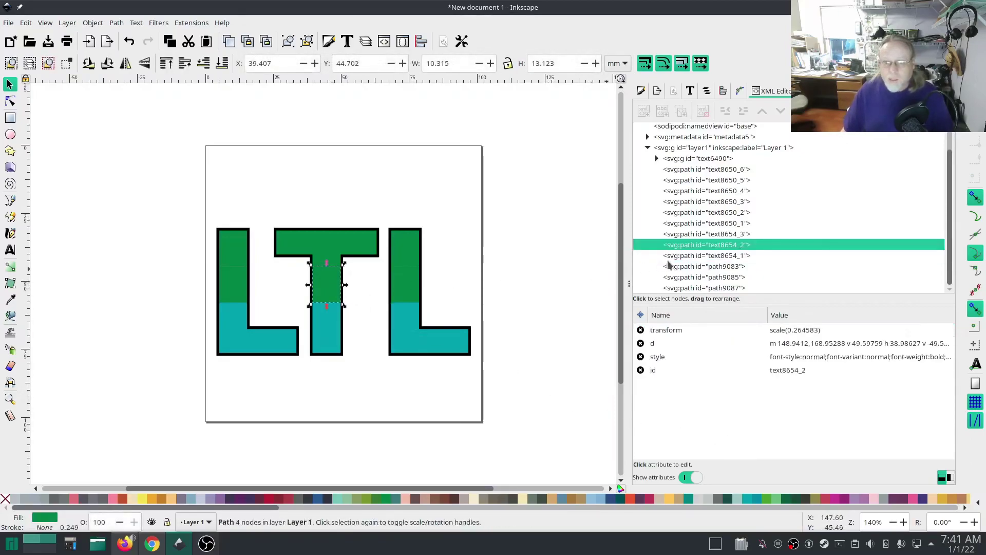
{"action": "left_click", "coordinate": [640, 315]}
{"action": "key", "text": "ctrl+v"}
{"action": "key", "text": "Return"}
{"action": "type", "text": "1"}
{"action": "key", "text": "Return"}
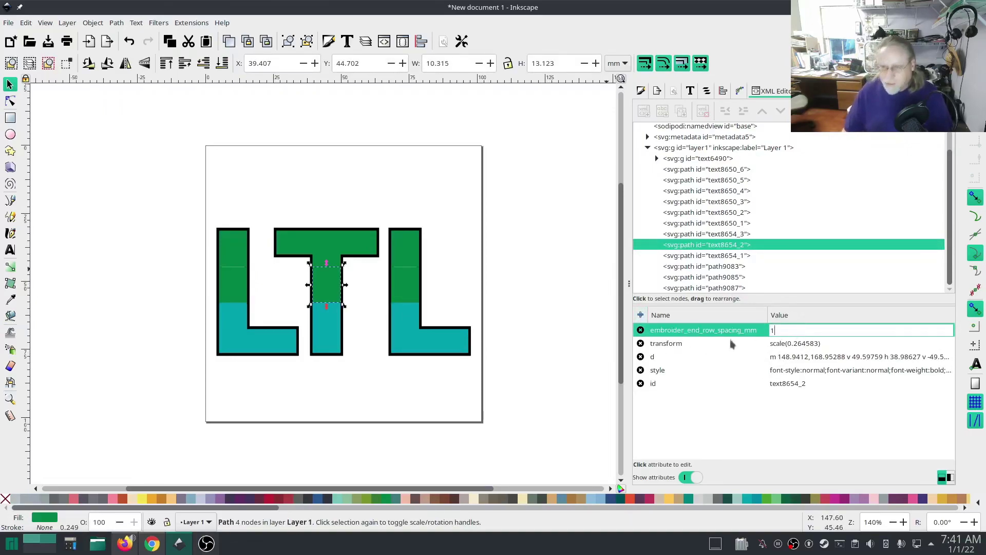
{"action": "left_click", "coordinate": [580, 356]}
Give the left L's upper green piece embroider_end_row_spacing_mm = 1
{"action": "left_click", "coordinate": [229, 284]}
{"action": "left_click", "coordinate": [675, 331]}
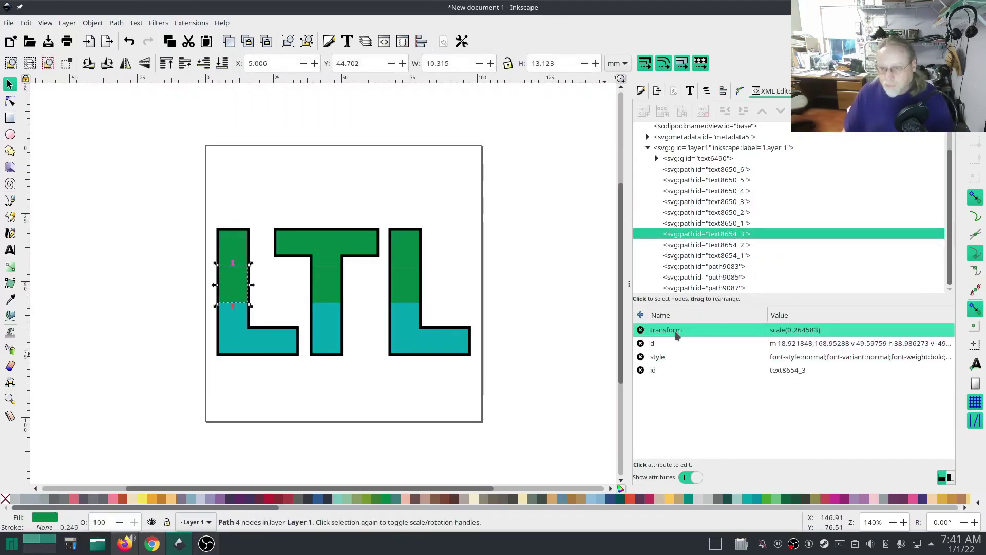
{"action": "left_click", "coordinate": [640, 315]}
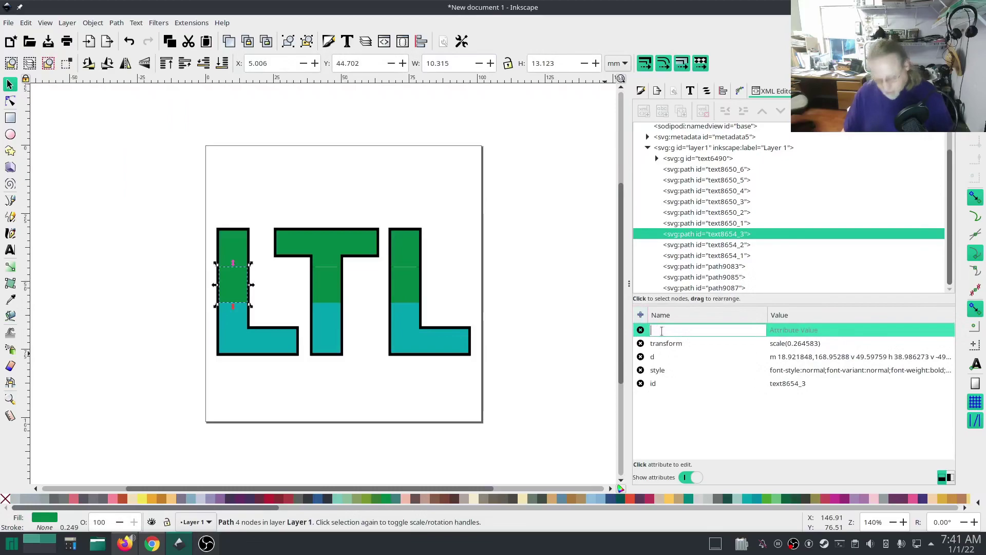
{"action": "key", "text": "ctrl+v"}
{"action": "left_click", "coordinate": [788, 329]}
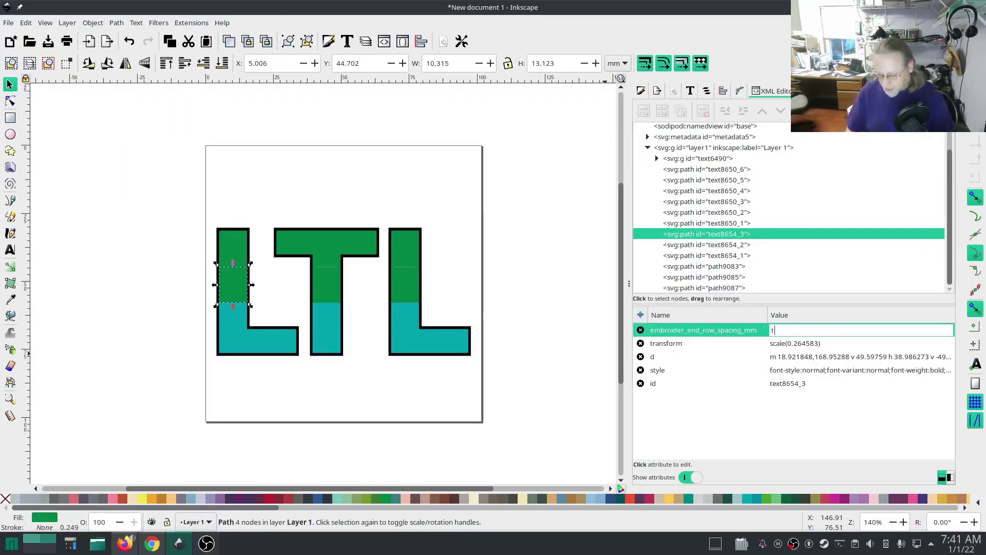
{"action": "type", "text": "1"}
{"action": "key", "text": "Return"}
{"action": "left_click", "coordinate": [560, 292]}
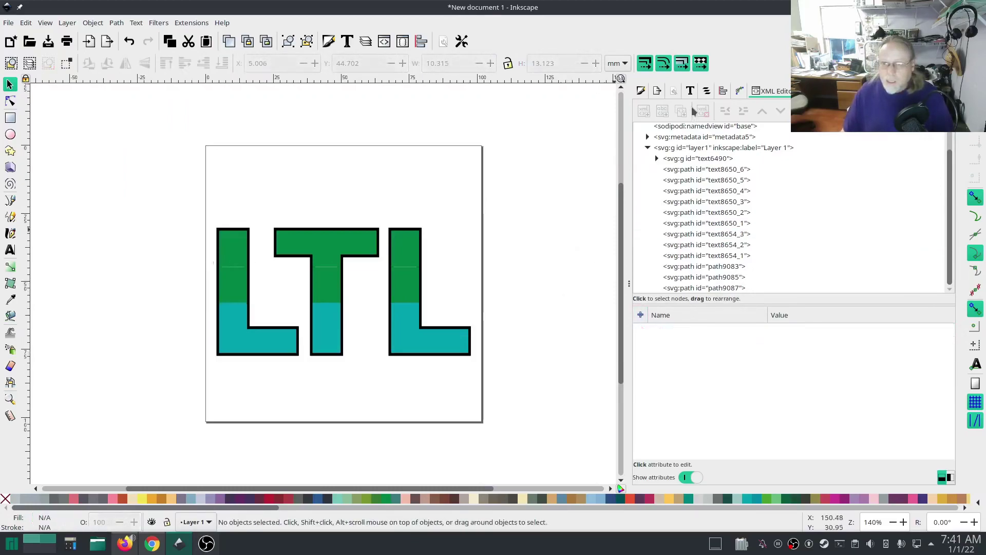
Unhide the three cyan stem pieces of the right L, T and left L
{"action": "left_click", "coordinate": [707, 91]}
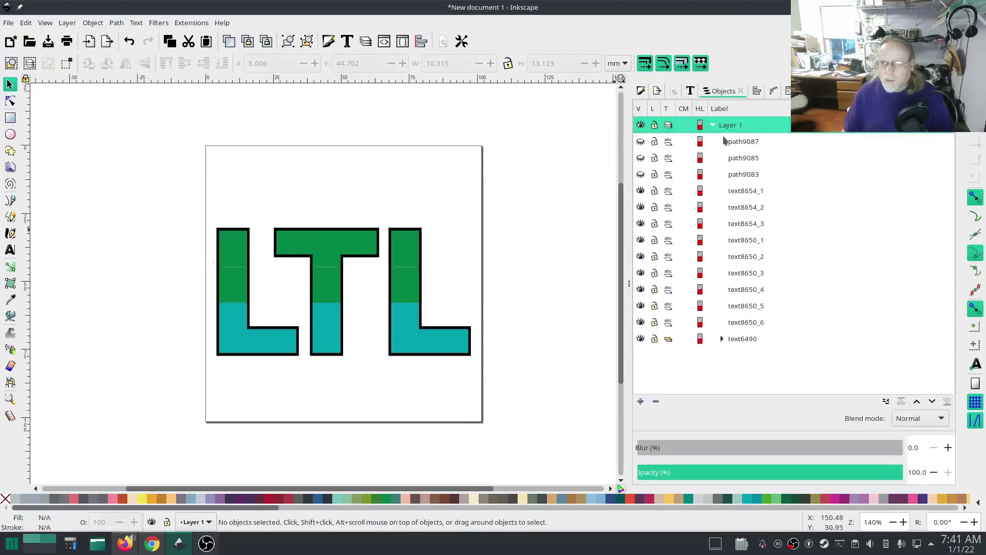
{"action": "left_click", "coordinate": [642, 142]}
{"action": "left_click", "coordinate": [642, 158]}
{"action": "left_click", "coordinate": [641, 174]}
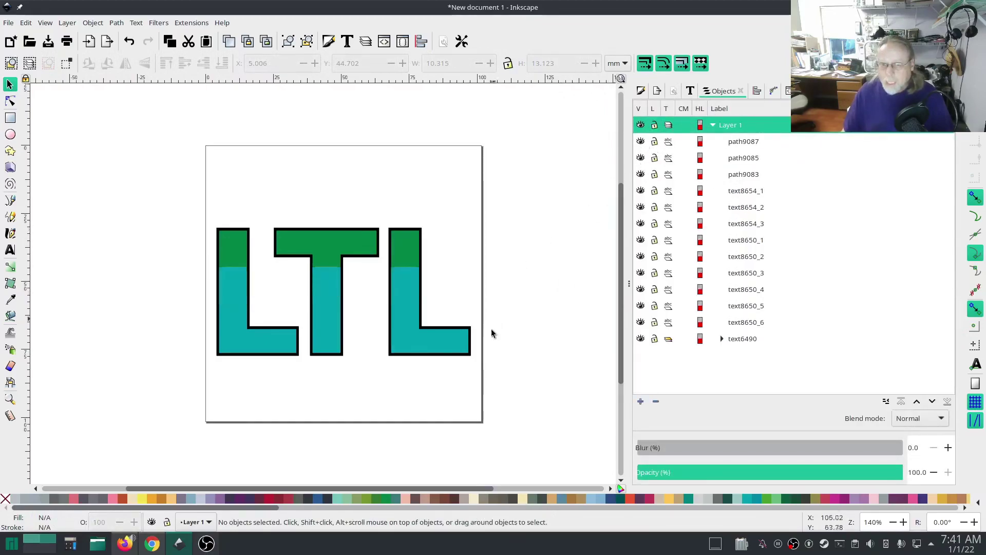
Give the right L's cyan stem piece embroider_end_row_spacing_mm = 1 in the XML Editor
{"action": "left_click", "coordinate": [403, 293]}
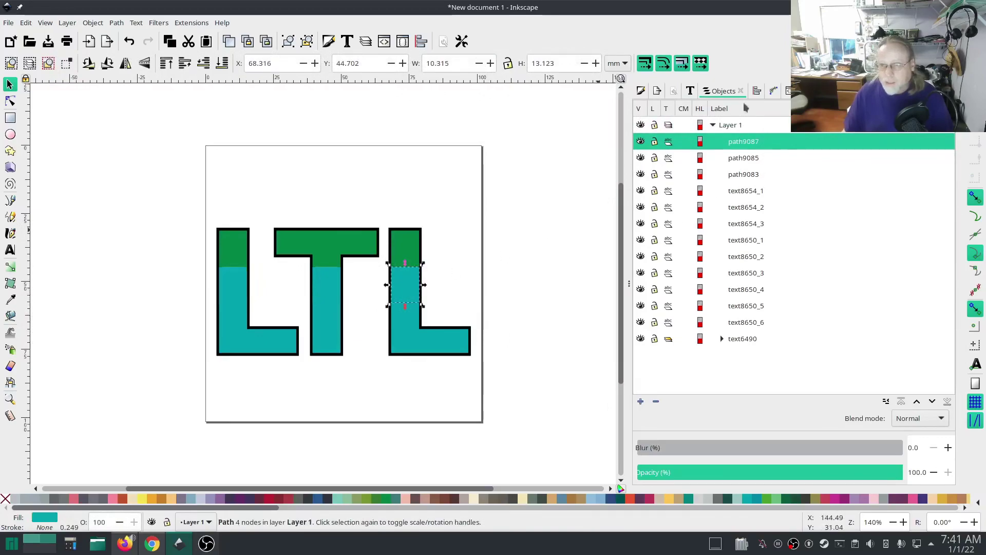
{"action": "key", "text": "ctrl+shift+x"}
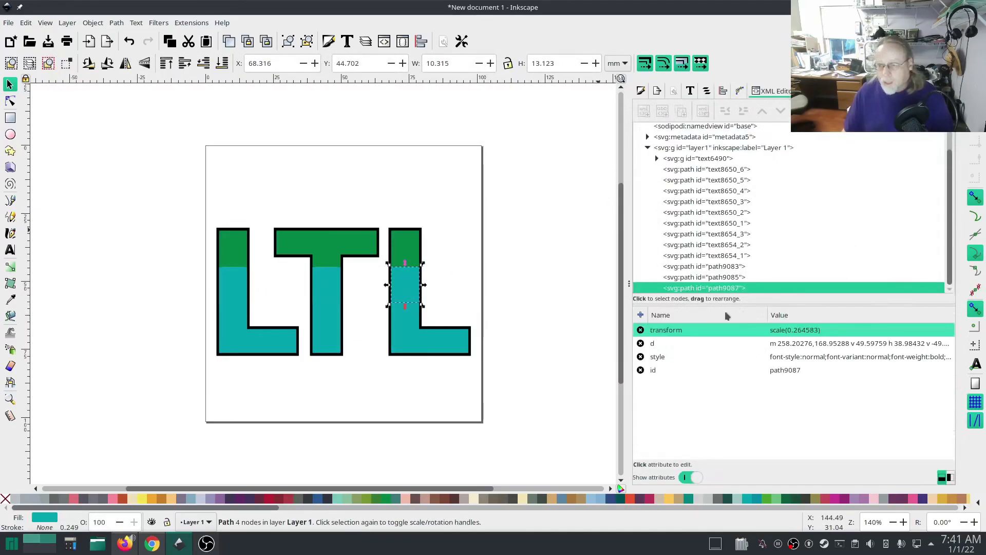
{"action": "left_click", "coordinate": [640, 315]}
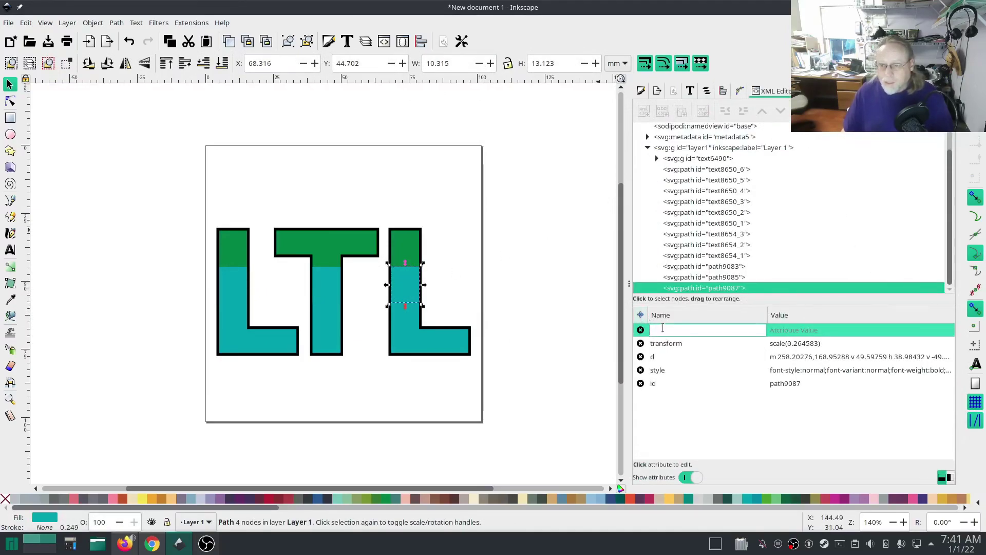
{"action": "key", "text": "ctrl+v"}
{"action": "key", "text": "Return"}
{"action": "type", "text": "1"}
Give the T's cyan stem piece embroider_end_row_spacing_mm = 1
{"action": "left_click", "coordinate": [336, 287]}
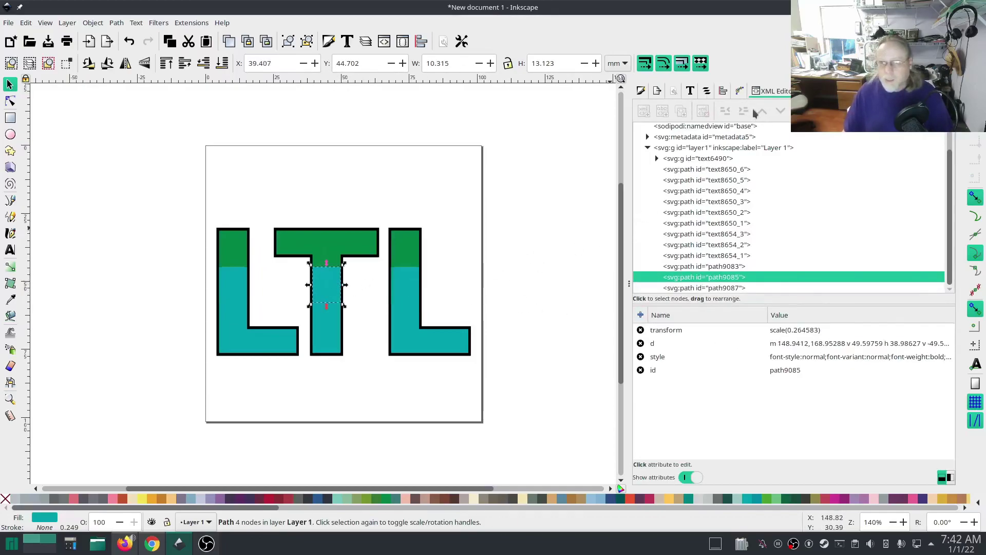
{"action": "left_click", "coordinate": [669, 334]}
{"action": "left_click", "coordinate": [641, 315]}
{"action": "type", "text": "embroider_end_row_spacing_mm"}
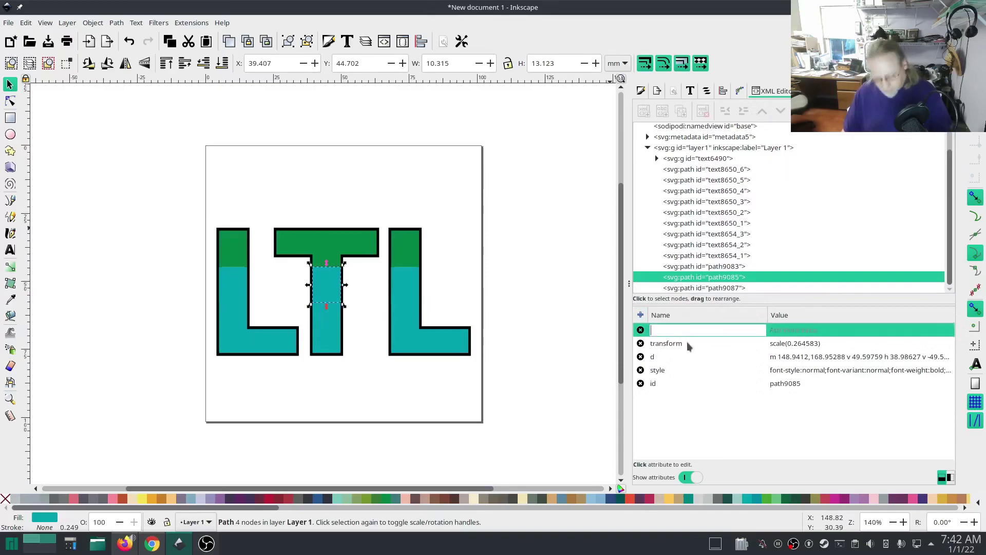
{"action": "key", "text": "Return"}
{"action": "type", "text": "1"}
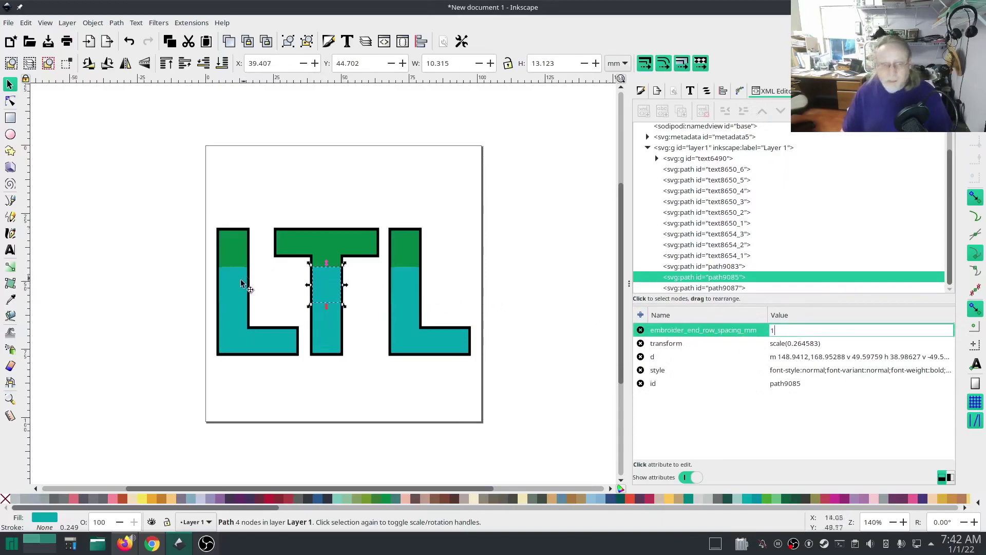
Give the left L's cyan stem piece (path9083) embroider_end_row_spacing_mm = 1
{"action": "left_click", "coordinate": [234, 286]}
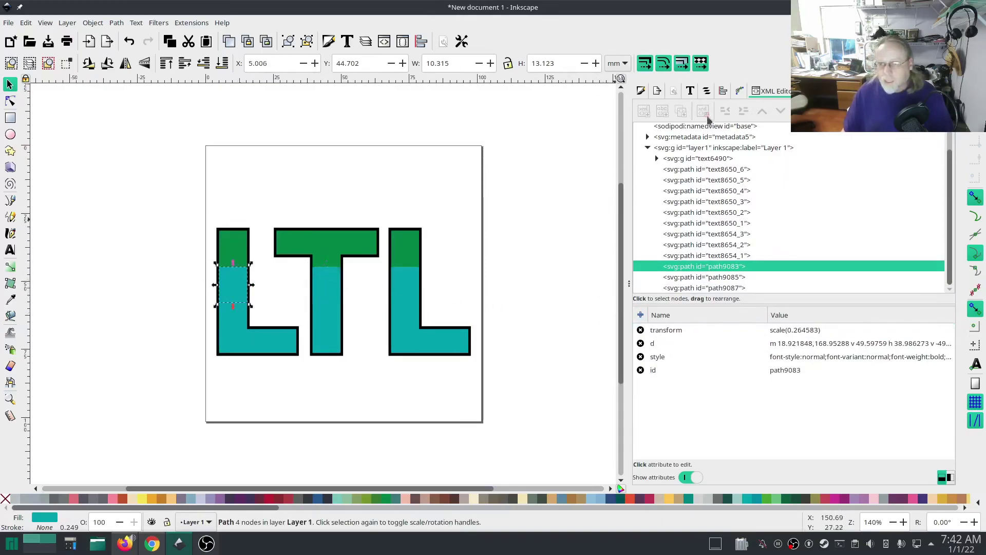
{"action": "left_click", "coordinate": [641, 315]}
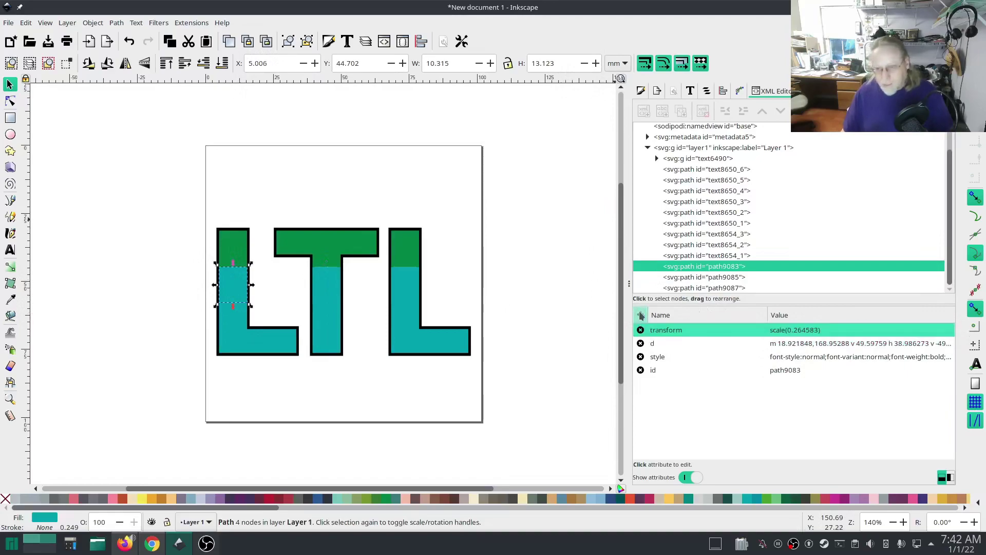
{"action": "type", "text": "embroider_end_row_spacing_mm"}
{"action": "key", "text": "Return"}
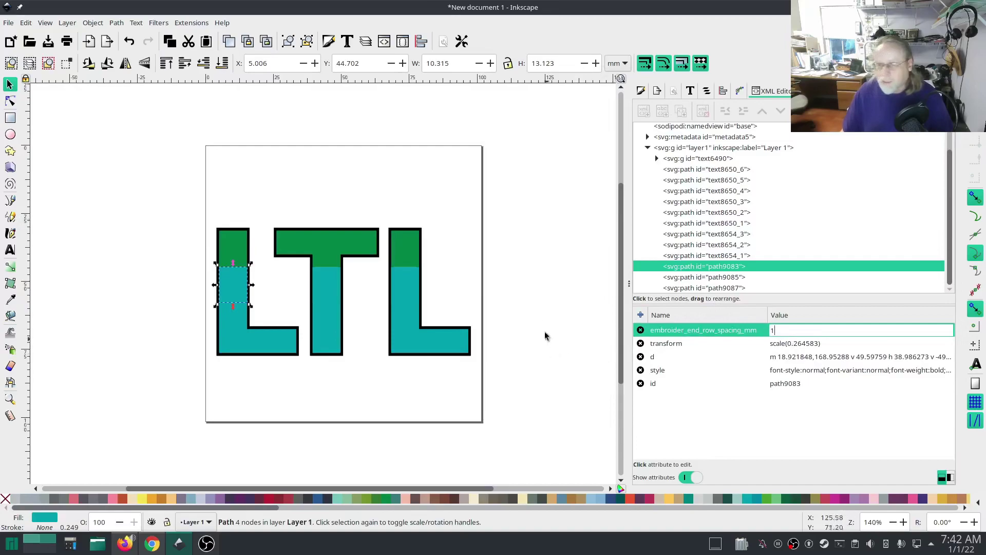
{"action": "left_click", "coordinate": [541, 296]}
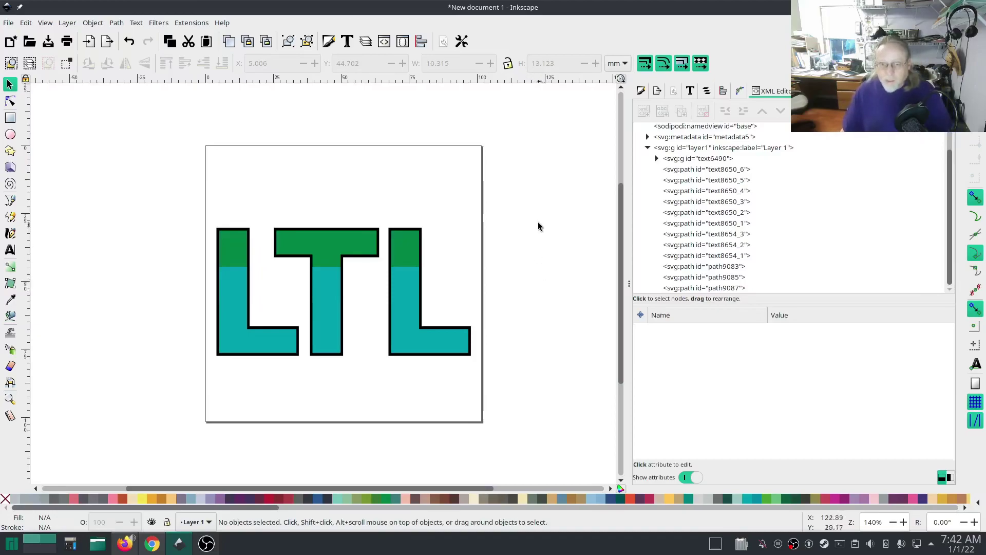
Turn off underpath in the Embroidery Params for the three middle fill pieces
{"action": "left_click", "coordinate": [708, 92]}
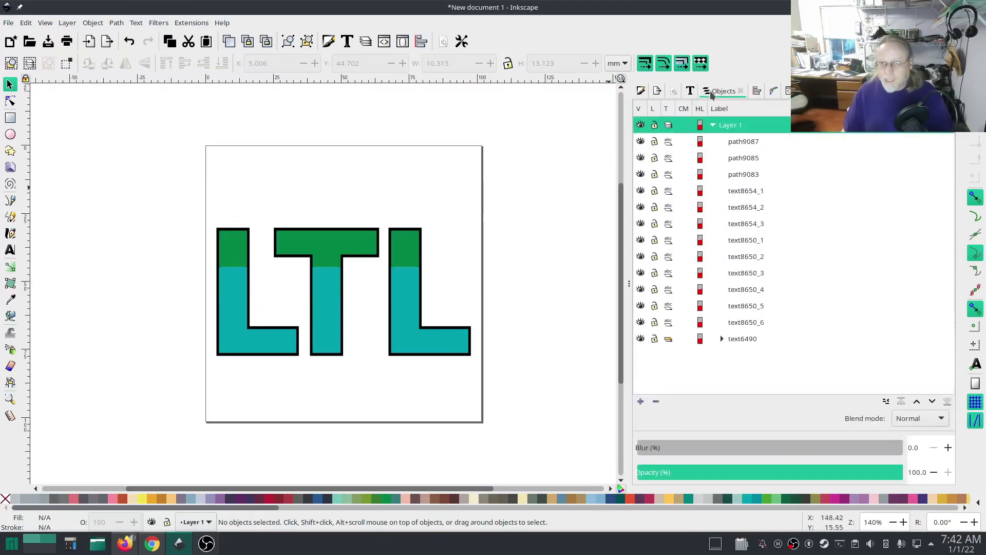
{"action": "left_click", "coordinate": [756, 194]}
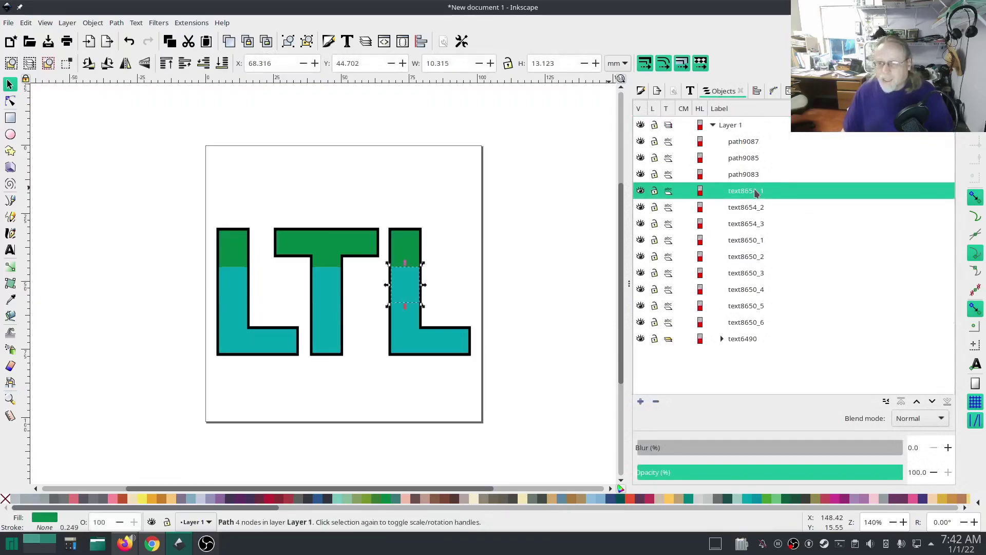
{"action": "left_click", "coordinate": [747, 226], "text": "shift"}
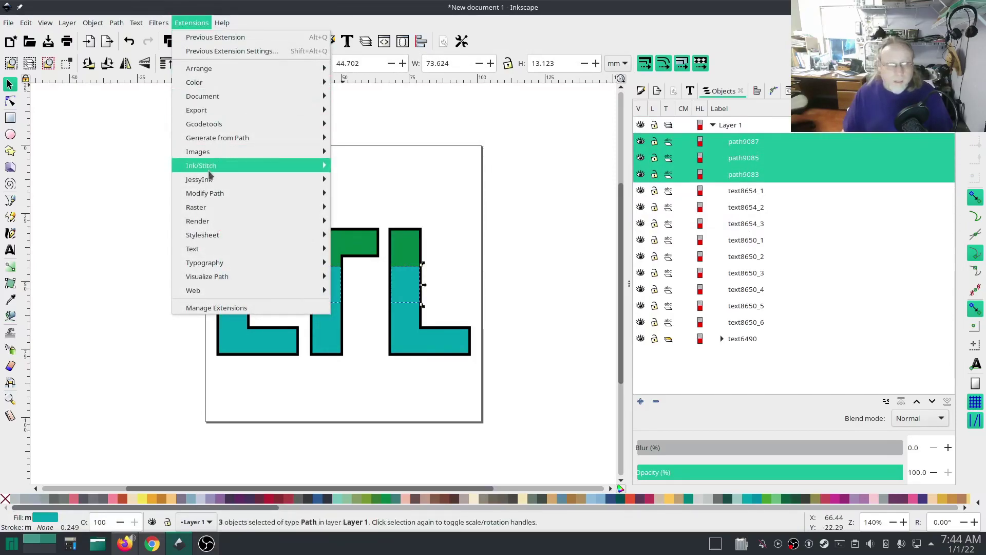
{"action": "mouse_move", "coordinate": [308, 165]}
{"action": "left_click", "coordinate": [367, 250]}
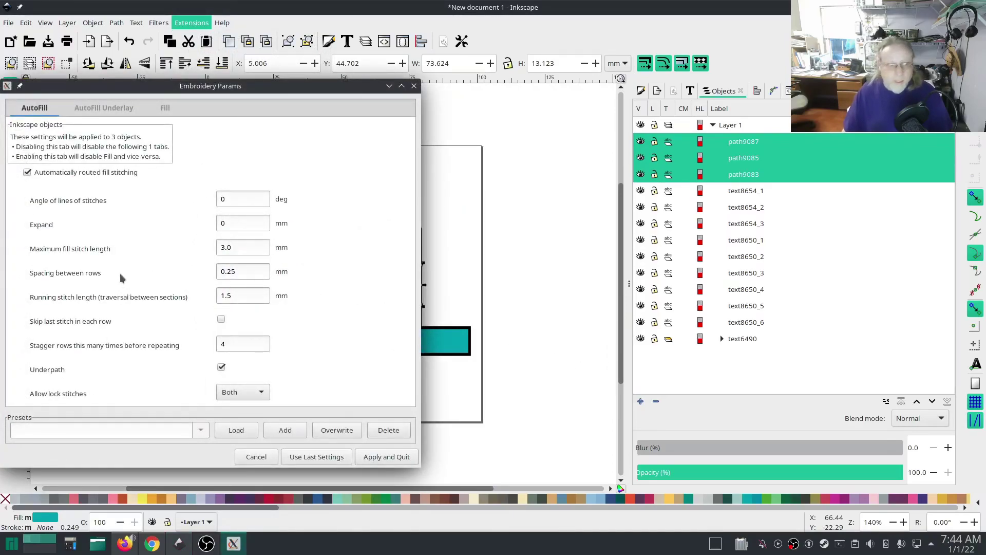
{"action": "left_click", "coordinate": [92, 114]}
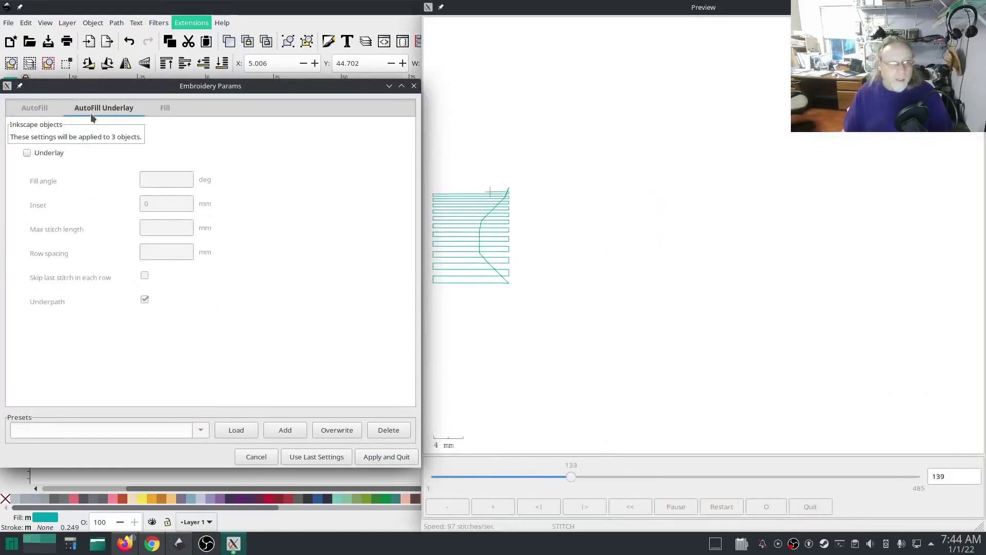
{"action": "left_click", "coordinate": [37, 108]}
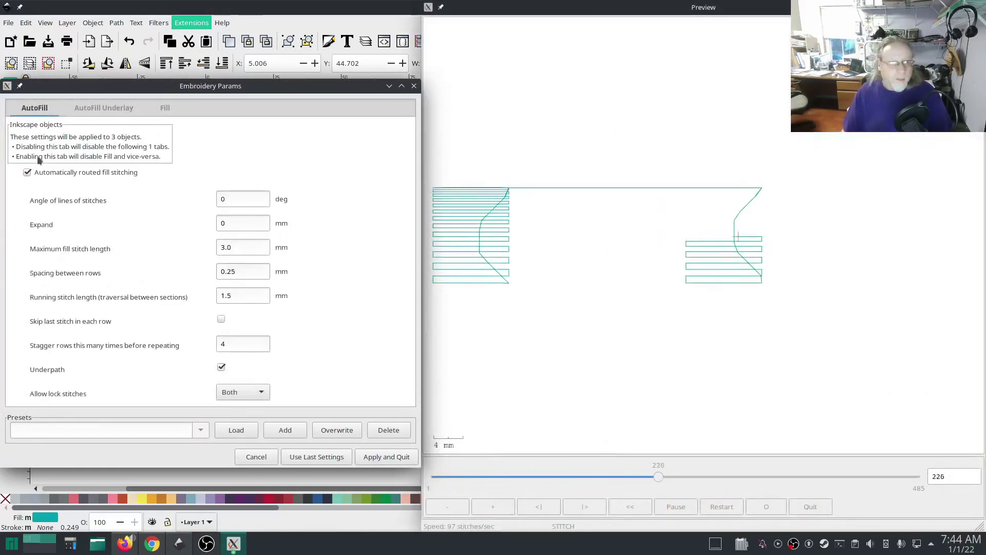
{"action": "left_click", "coordinate": [223, 368]}
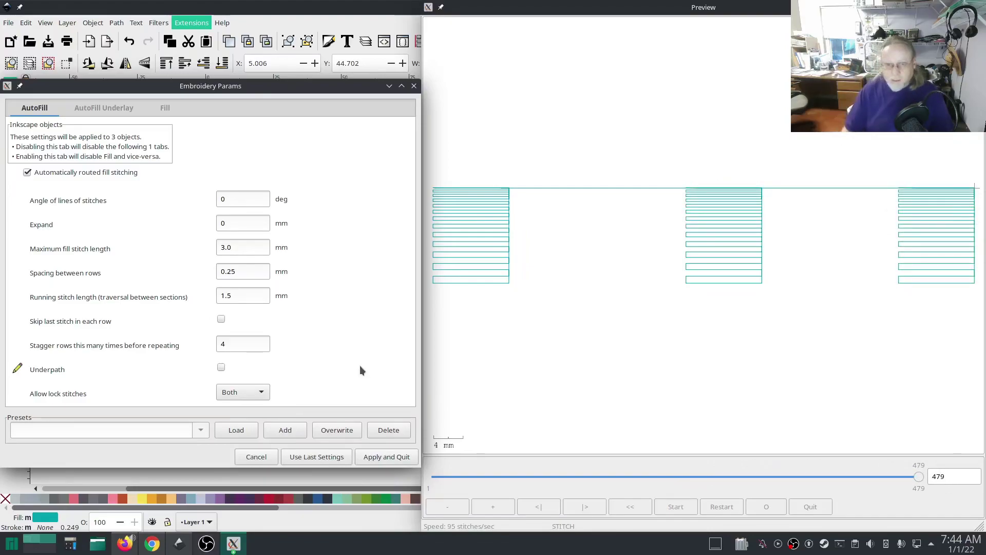
{"action": "left_click", "coordinate": [387, 457]}
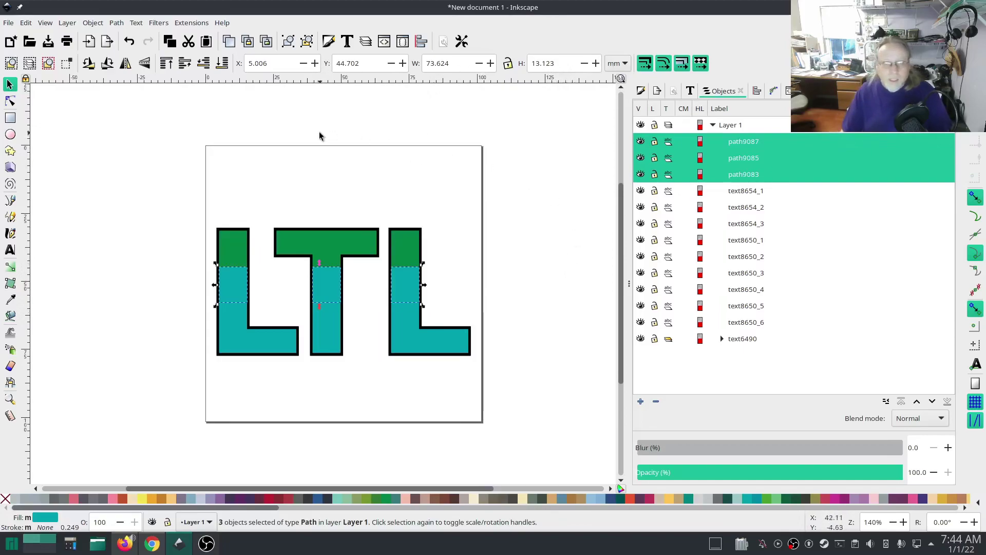
Set the middle pieces' fill stitch angle to 180 in Embroidery Params
{"action": "left_click", "coordinate": [188, 24]}
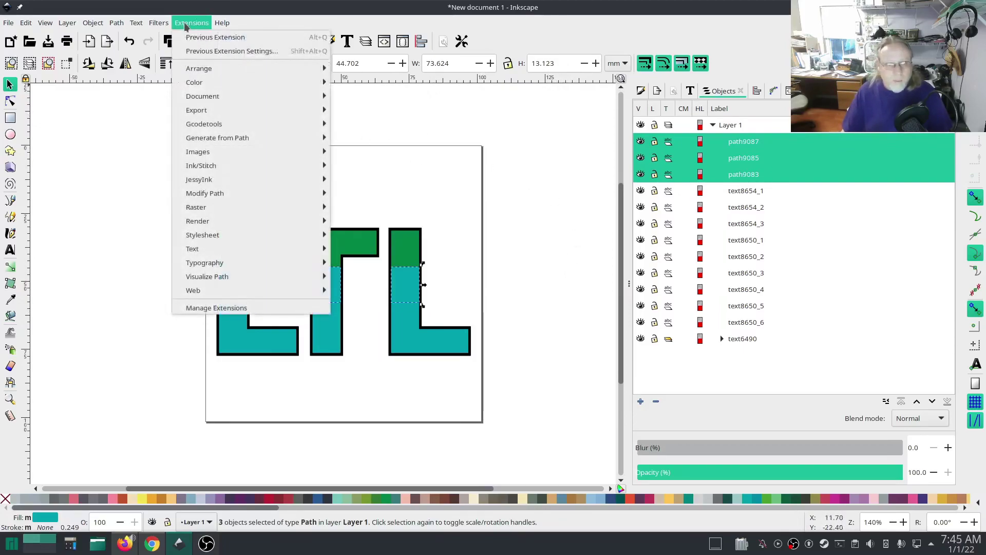
{"action": "mouse_move", "coordinate": [325, 167]}
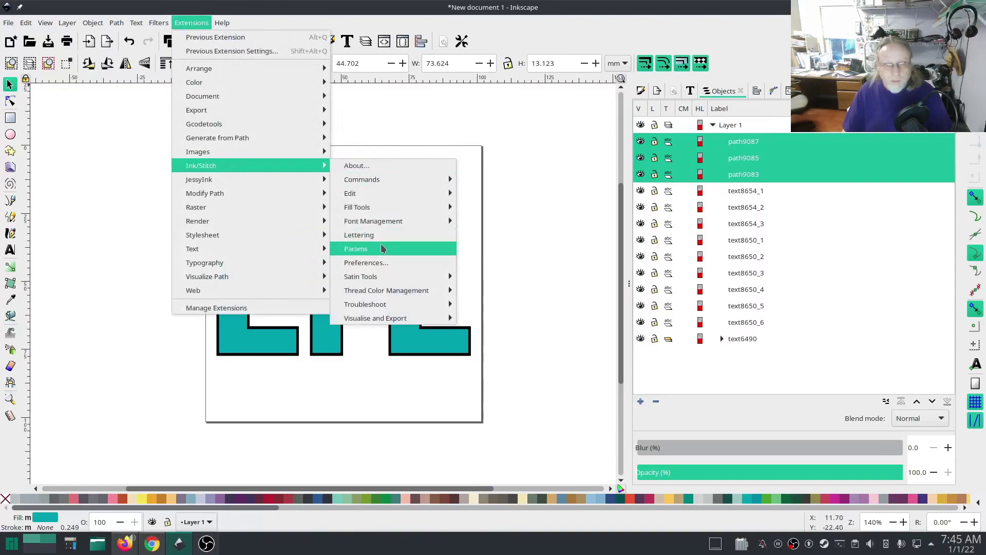
{"action": "left_click", "coordinate": [355, 248]}
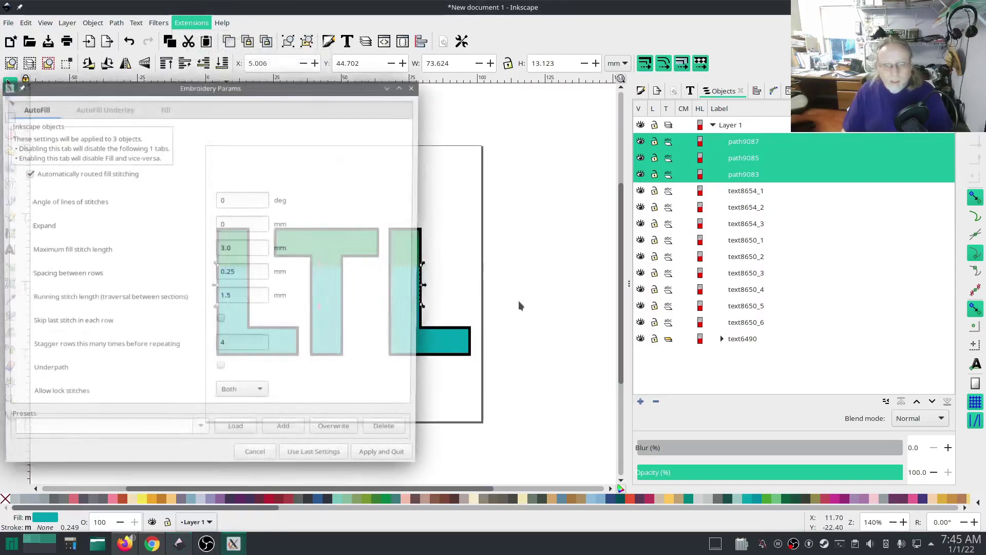
{"action": "left_click", "coordinate": [237, 201]}
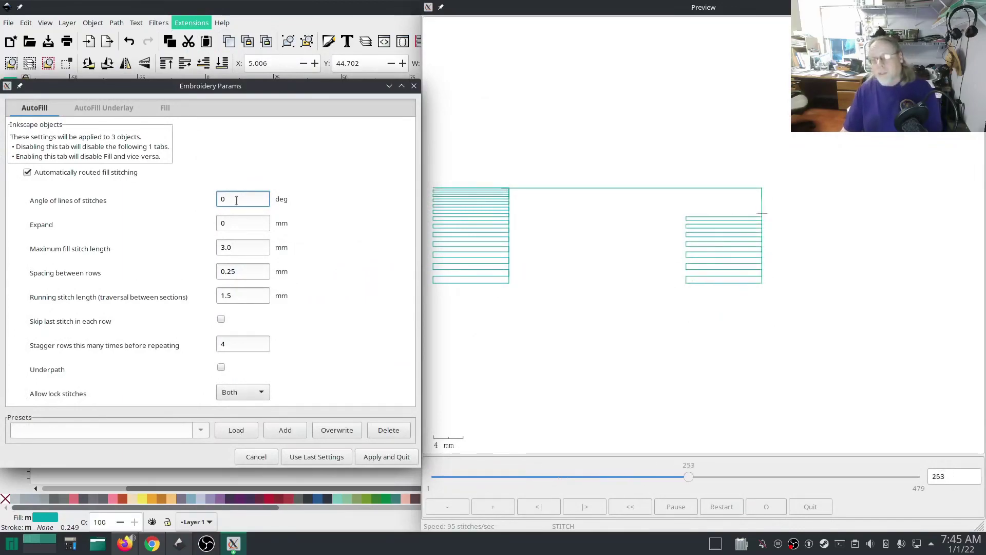
{"action": "key", "text": "BackSpace"}
{"action": "type", "text": "180"}
{"action": "left_click", "coordinate": [386, 457]}
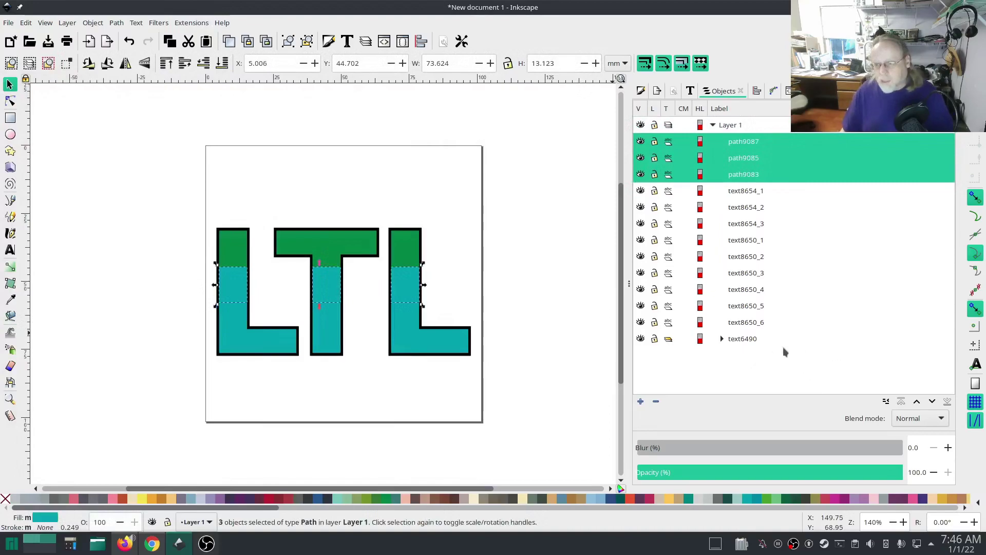
Convert the text6490 outline group to satin columns with Ink/Stitch's Convert Line to Satin
{"action": "left_click", "coordinate": [738, 339]}
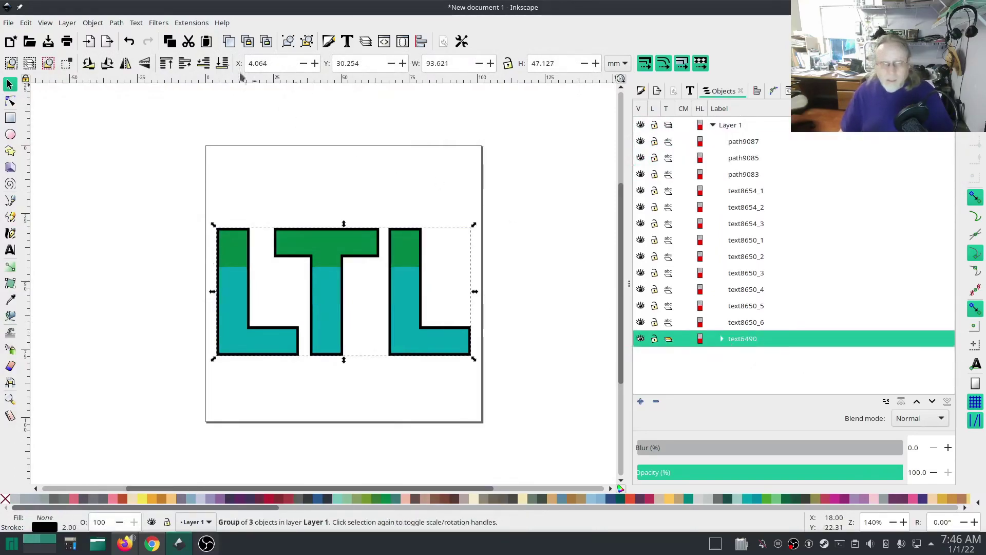
{"action": "left_click", "coordinate": [183, 23]}
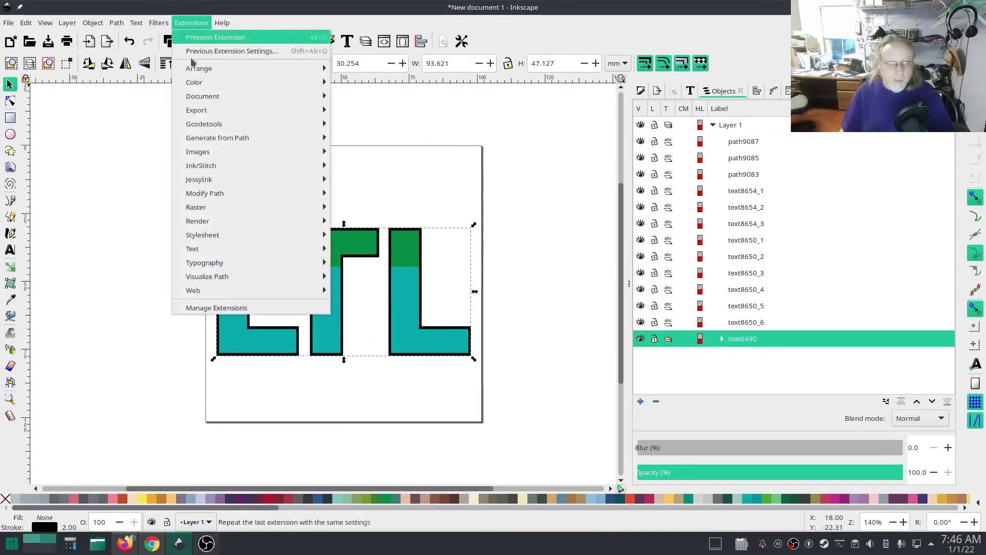
{"action": "mouse_move", "coordinate": [264, 175]}
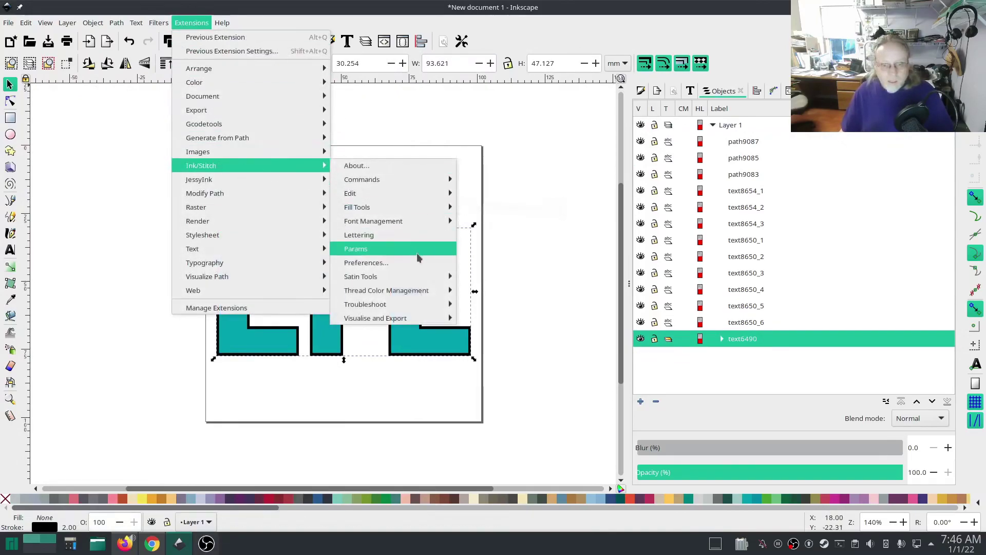
{"action": "mouse_move", "coordinate": [413, 276]}
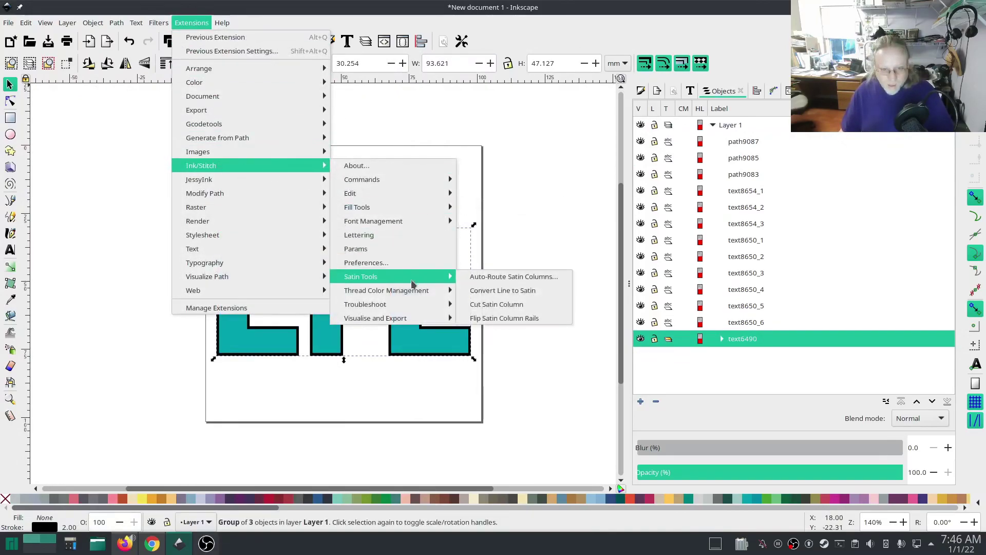
{"action": "left_click", "coordinate": [520, 290]}
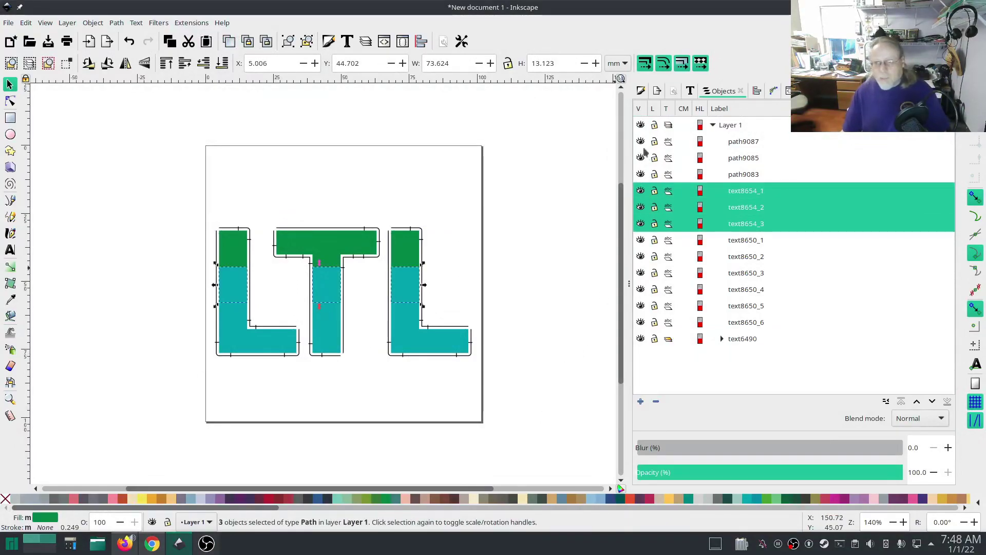
Hide the three teal middle fill paths in the Objects panel
{"action": "left_click", "coordinate": [640, 141]}
{"action": "left_click", "coordinate": [641, 157]}
{"action": "left_click", "coordinate": [641, 174]}
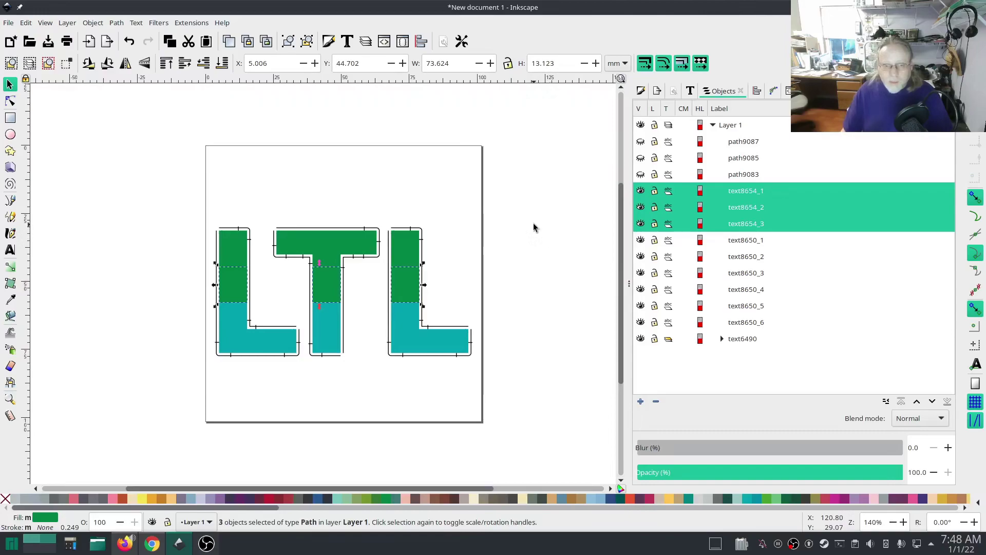
Attach Ink/Stitch fill start and fill end commands to the green letter tops
{"action": "left_click", "coordinate": [187, 23]}
{"action": "mouse_move", "coordinate": [220, 165]}
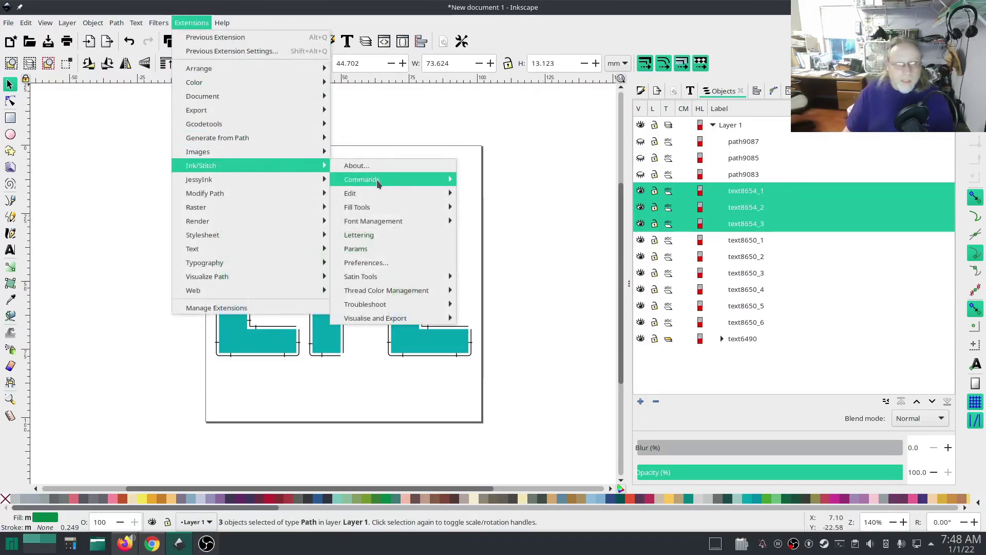
{"action": "mouse_move", "coordinate": [378, 184]}
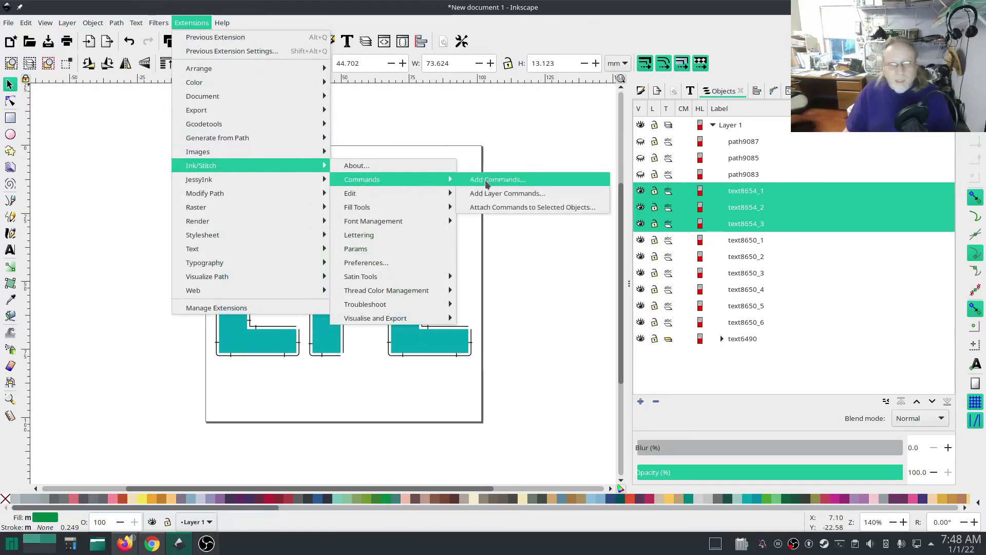
{"action": "left_click", "coordinate": [513, 207]}
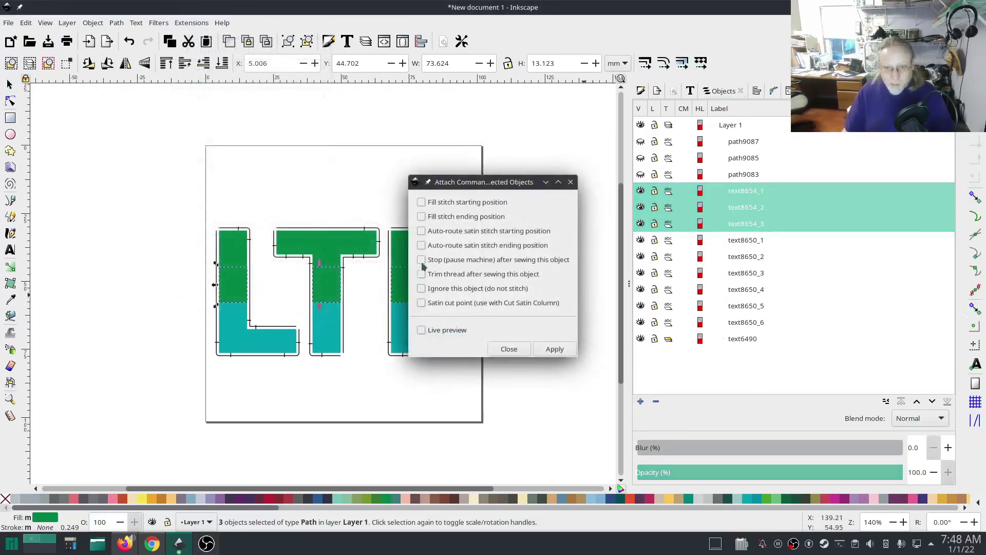
{"action": "left_click", "coordinate": [421, 217]}
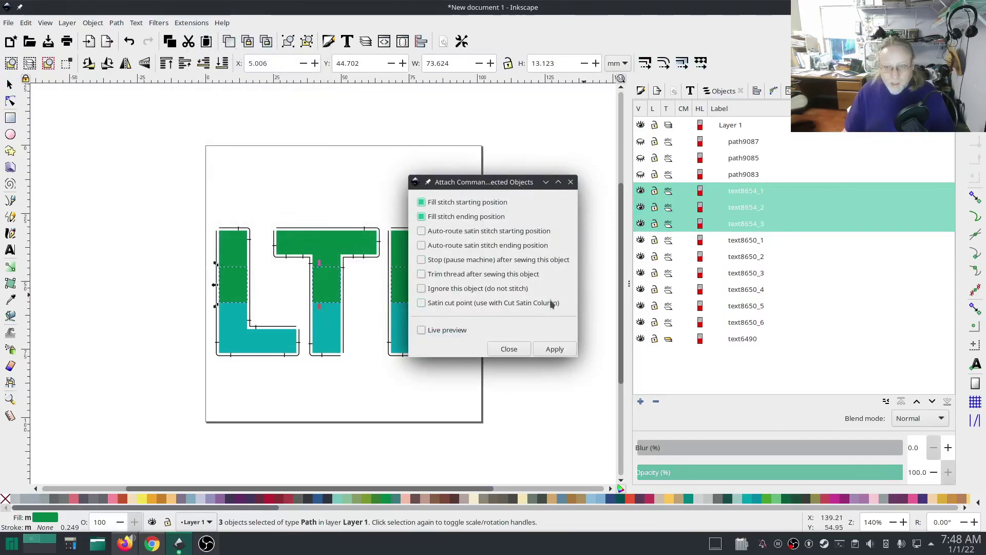
{"action": "left_click", "coordinate": [553, 351]}
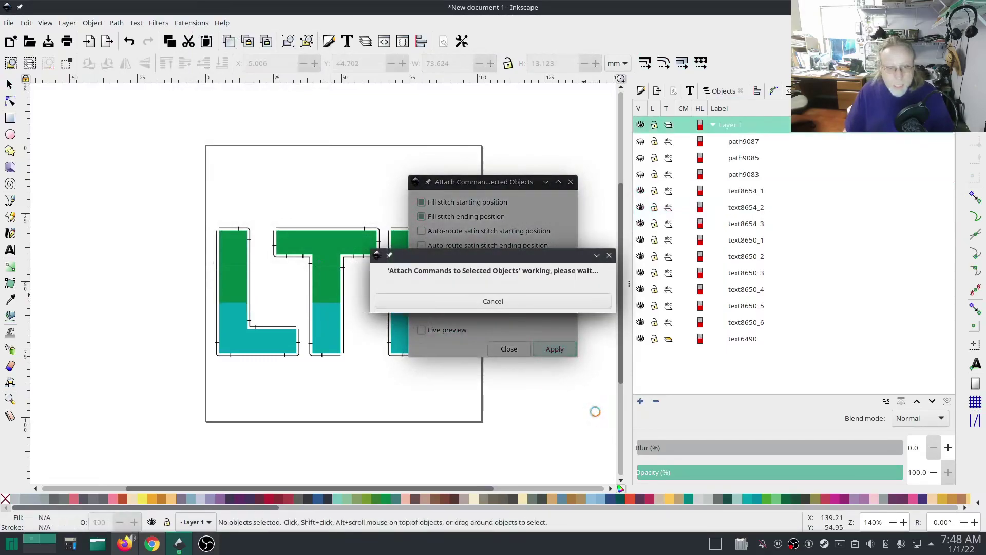
{"action": "left_click", "coordinate": [509, 350]}
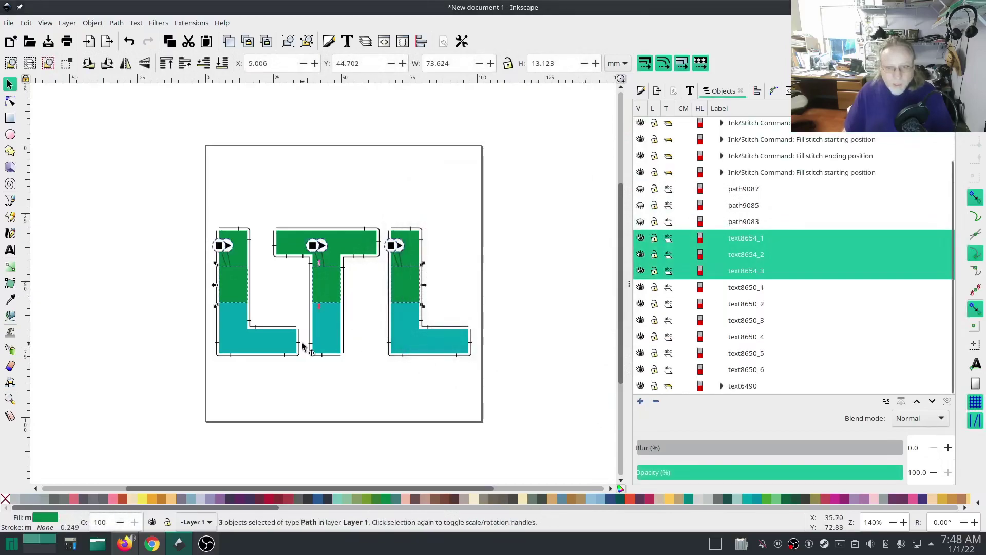
Drag the end markers of both L's and the T down into the teal area
{"action": "scroll", "coordinate": [230, 274], "scroll_direction": "up", "scroll_amount": 1}
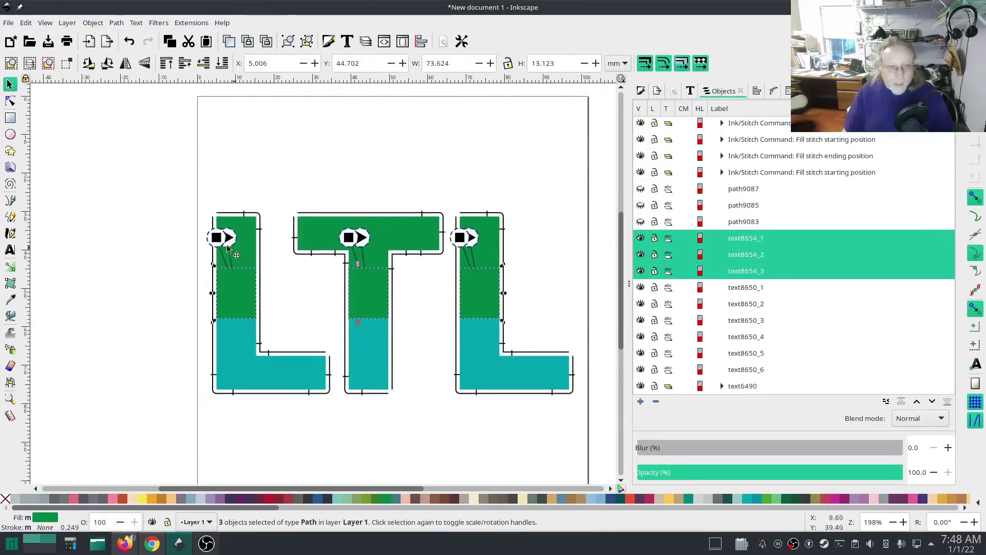
{"action": "left_click_drag", "start_coordinate": [215, 241], "coordinate": [232, 335]}
{"action": "left_click_drag", "start_coordinate": [349, 240], "coordinate": [366, 336]}
{"action": "left_click_drag", "start_coordinate": [459, 238], "coordinate": [480, 337]}
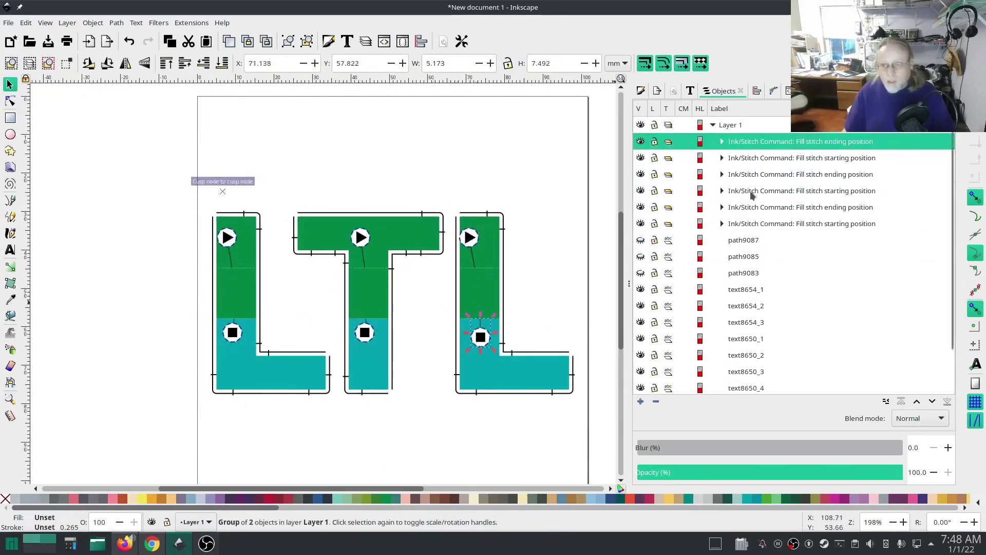
Unhide the three teal middle fills and select them on the canvas
{"action": "left_click", "coordinate": [641, 240]}
{"action": "left_click", "coordinate": [640, 256]}
{"action": "left_click", "coordinate": [640, 272]}
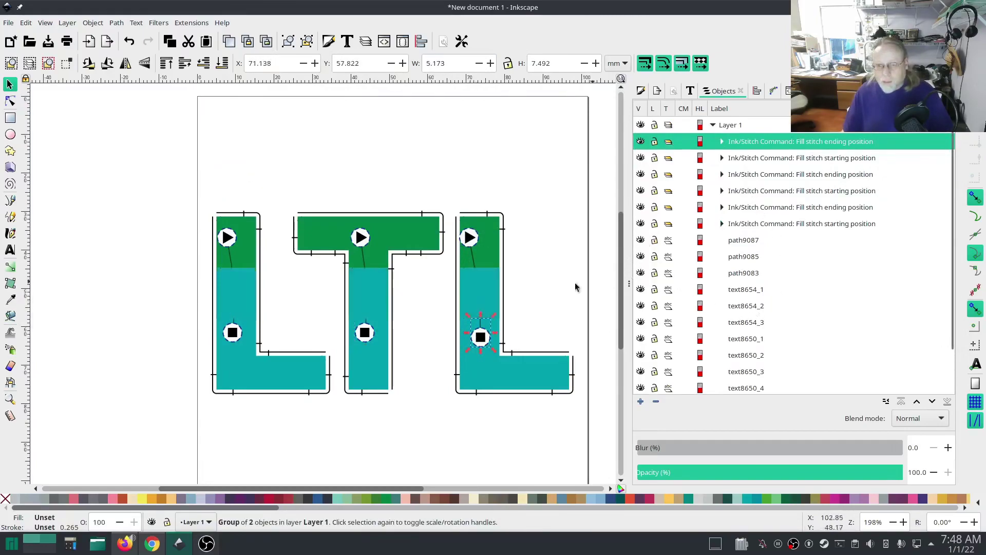
{"action": "left_click", "coordinate": [228, 283]}
{"action": "left_click", "coordinate": [374, 293]}
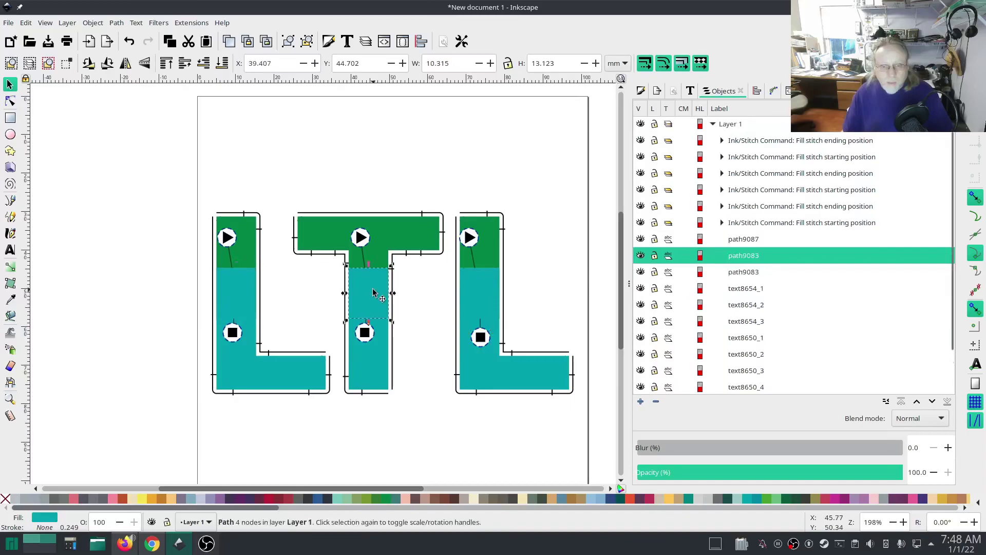
{"action": "left_click", "coordinate": [248, 285], "text": "shift"}
{"action": "left_click", "coordinate": [483, 294], "text": "shift"}
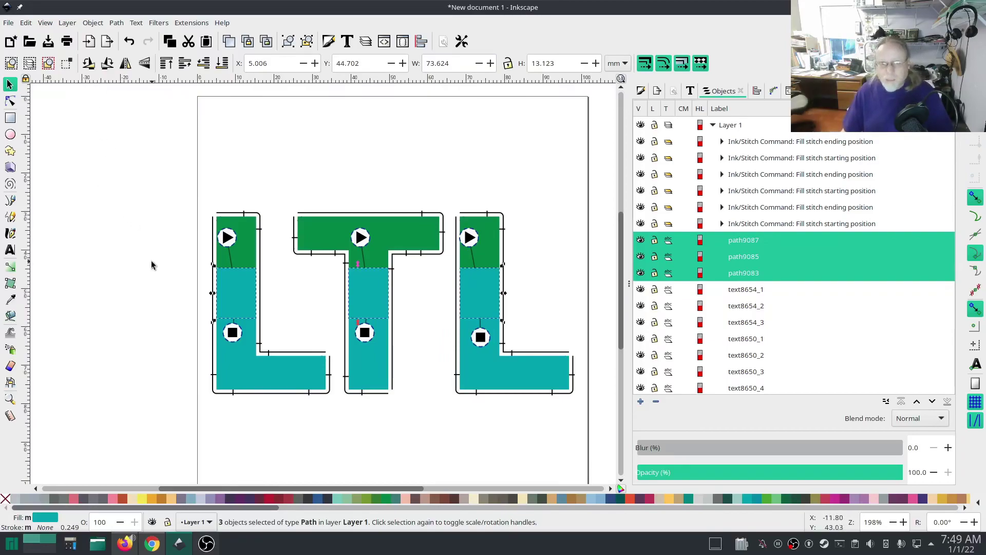
Attach fill start and end commands to the three selected teal middle sections
{"action": "key", "text": "Escape"}
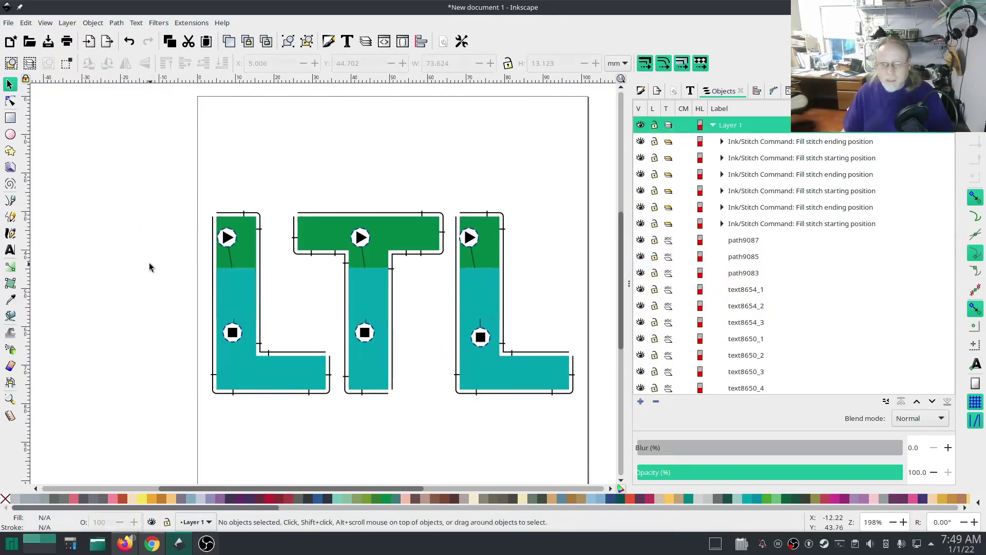
{"action": "left_click", "coordinate": [238, 282]}
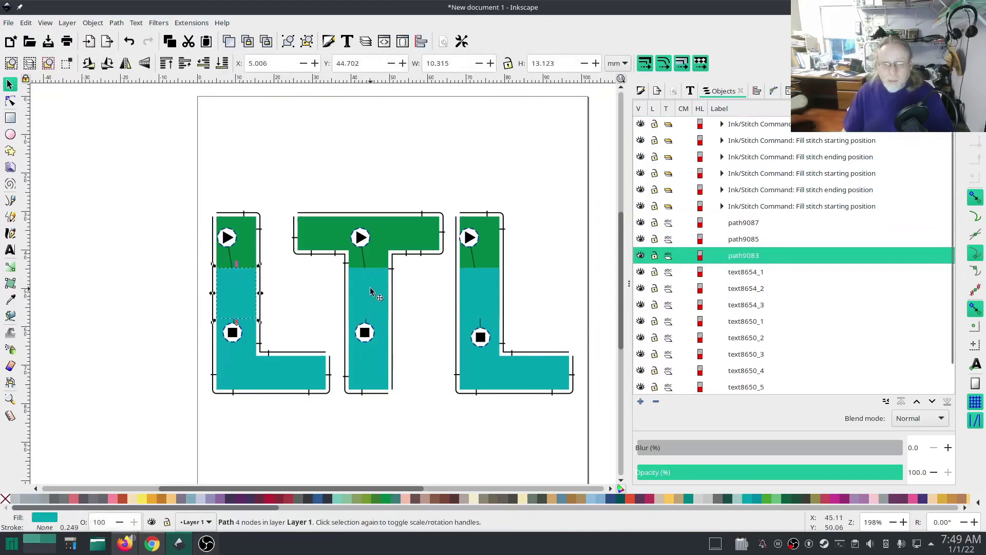
{"action": "left_click", "coordinate": [369, 303], "text": "shift"}
{"action": "left_click", "coordinate": [479, 304], "text": "shift"}
{"action": "left_click", "coordinate": [192, 23]}
{"action": "mouse_move", "coordinate": [206, 166]}
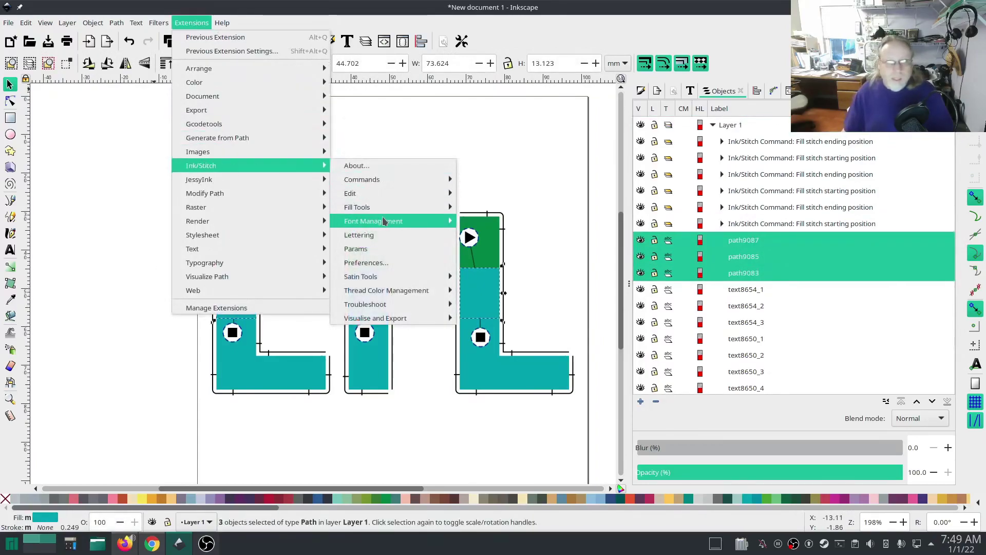
{"action": "mouse_move", "coordinate": [388, 185]}
{"action": "left_click", "coordinate": [501, 208]}
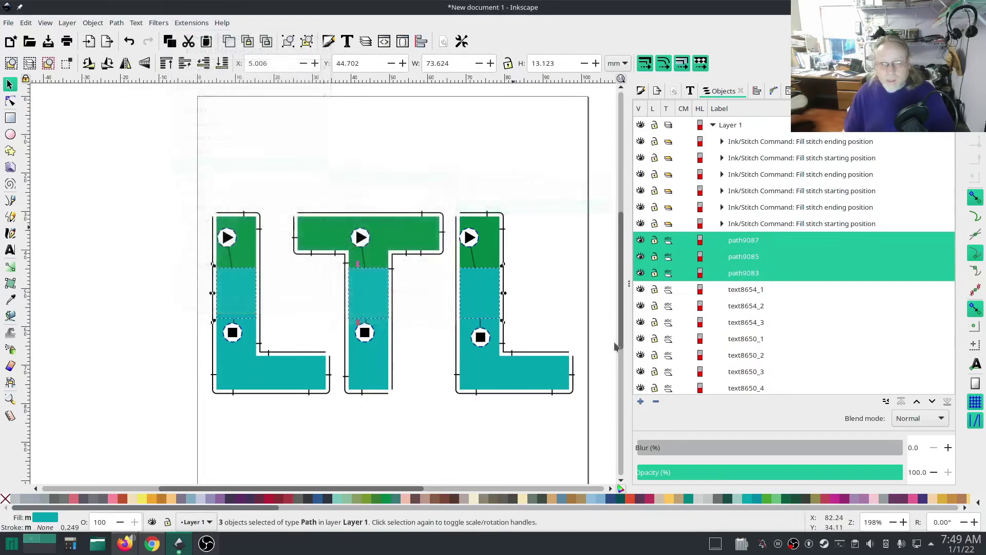
{"action": "left_click", "coordinate": [556, 352]}
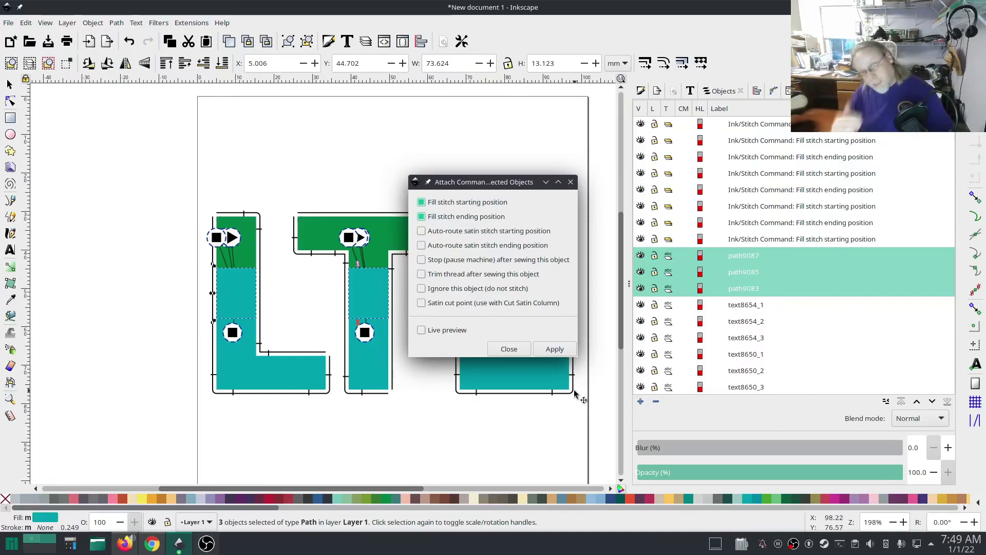
{"action": "left_click", "coordinate": [546, 352]}
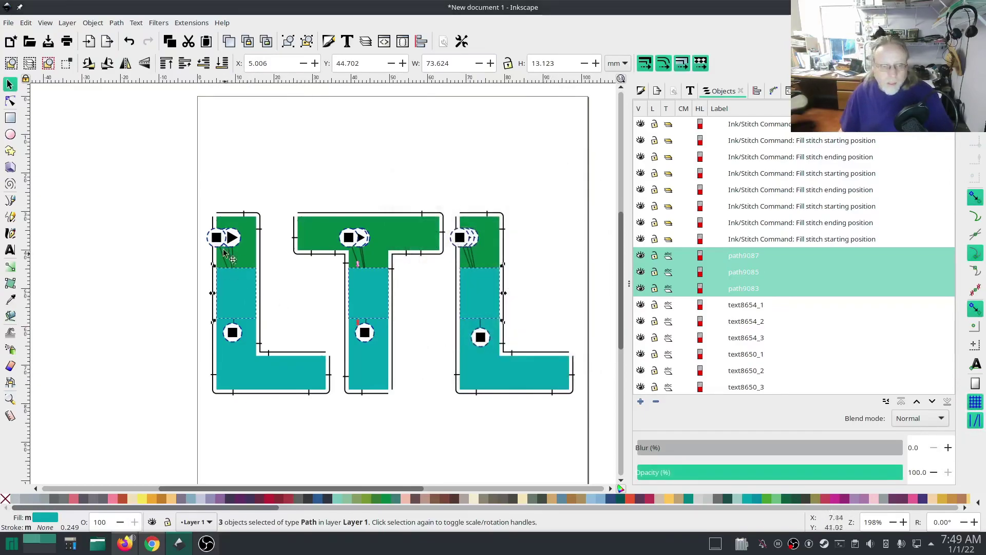
Drag the new end markers of the left L, T and right L lower
{"action": "left_click_drag", "start_coordinate": [216, 237], "coordinate": [250, 344]}
{"action": "left_click_drag", "start_coordinate": [349, 237], "coordinate": [405, 328]}
{"action": "left_click_drag", "start_coordinate": [462, 239], "coordinate": [510, 348]}
Select the three green top sections and lower them to the bottom
{"action": "left_click", "coordinate": [166, 341]}
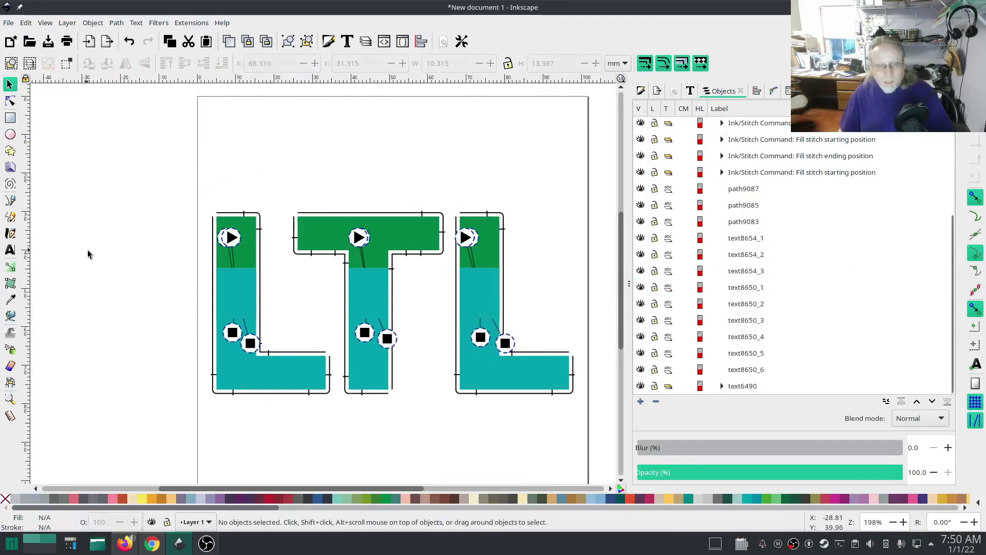
{"action": "left_click", "coordinate": [246, 232]}
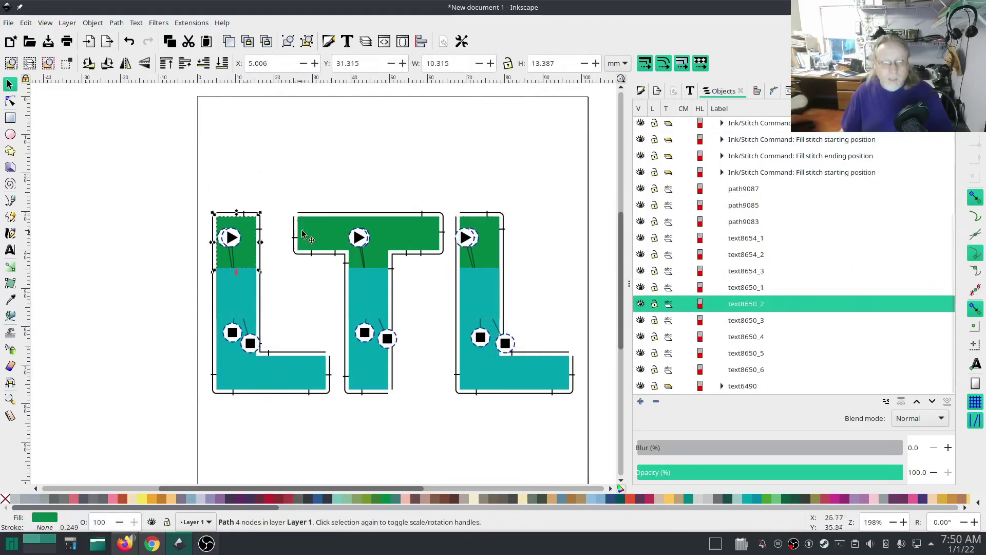
{"action": "left_click", "coordinate": [426, 243], "text": "shift"}
{"action": "left_click", "coordinate": [487, 231], "text": "shift"}
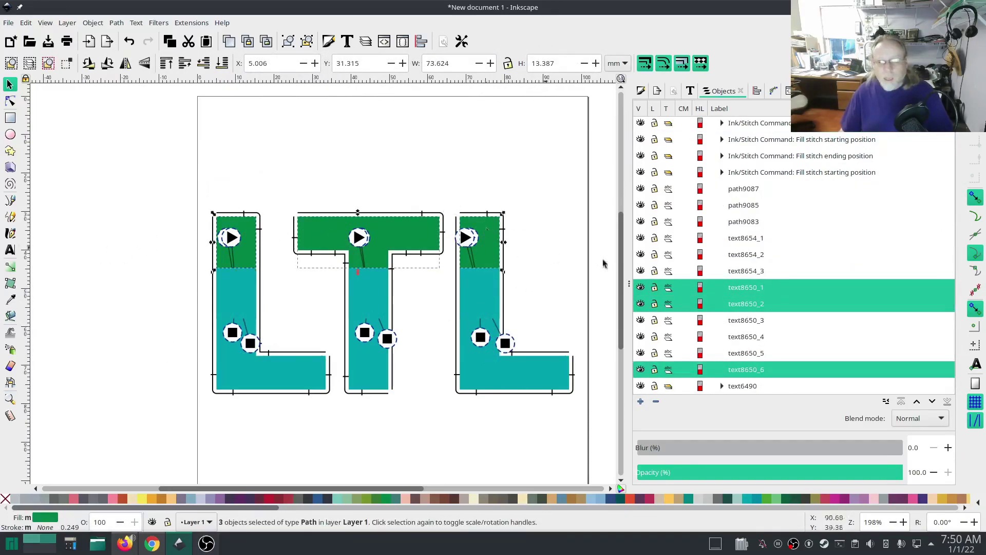
{"action": "left_click", "coordinate": [948, 402]}
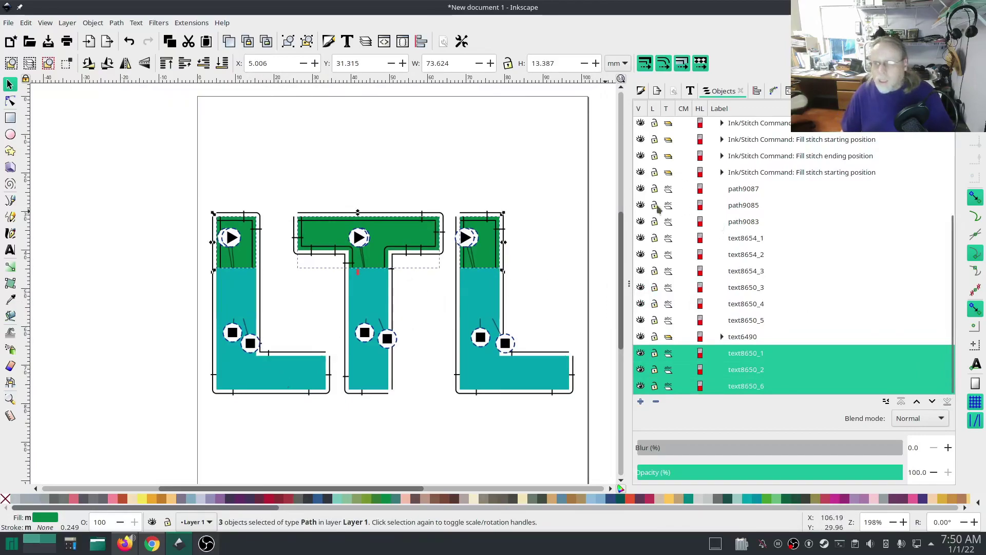
Hide the teal middles, then lower the three green middle sections to the bottom
{"action": "left_click", "coordinate": [641, 189]}
{"action": "left_click", "coordinate": [641, 205]}
{"action": "left_click", "coordinate": [641, 222]}
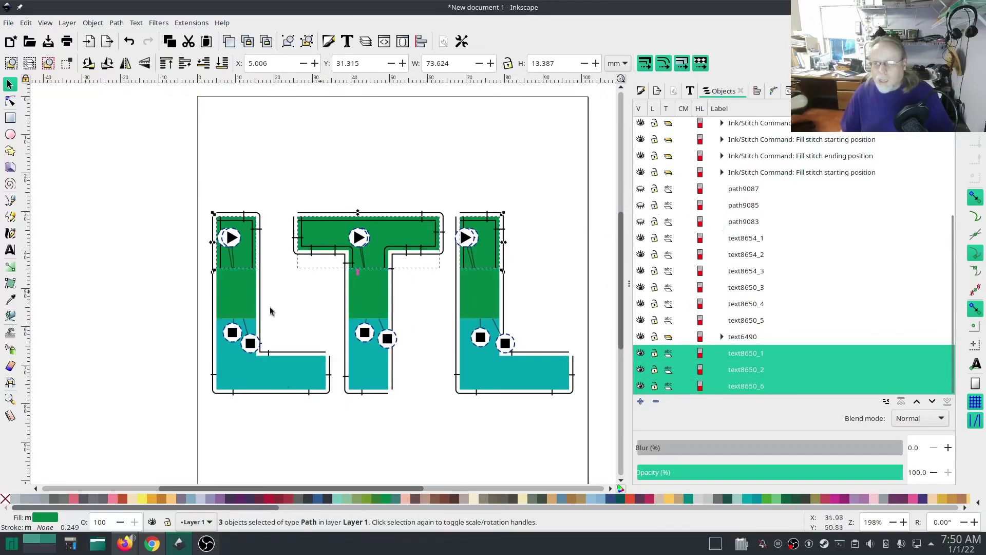
{"action": "left_click", "coordinate": [234, 295]}
{"action": "left_click", "coordinate": [368, 299], "text": "shift"}
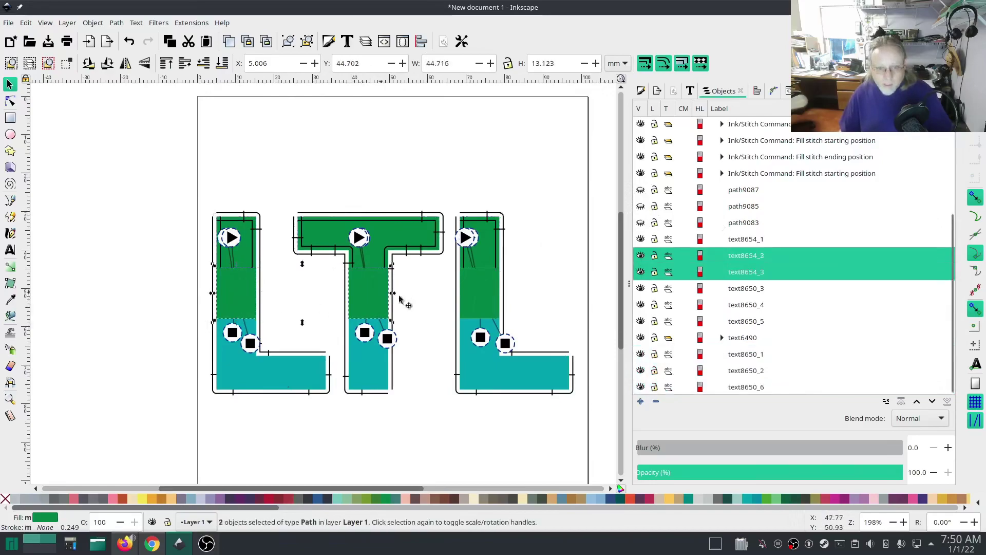
{"action": "left_click", "coordinate": [472, 290], "text": "shift"}
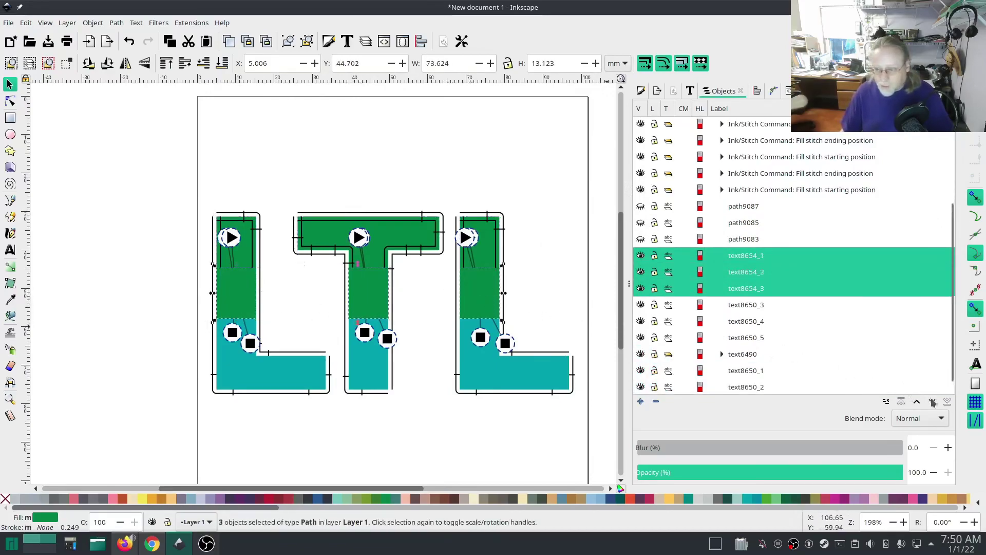
{"action": "left_click", "coordinate": [948, 402]}
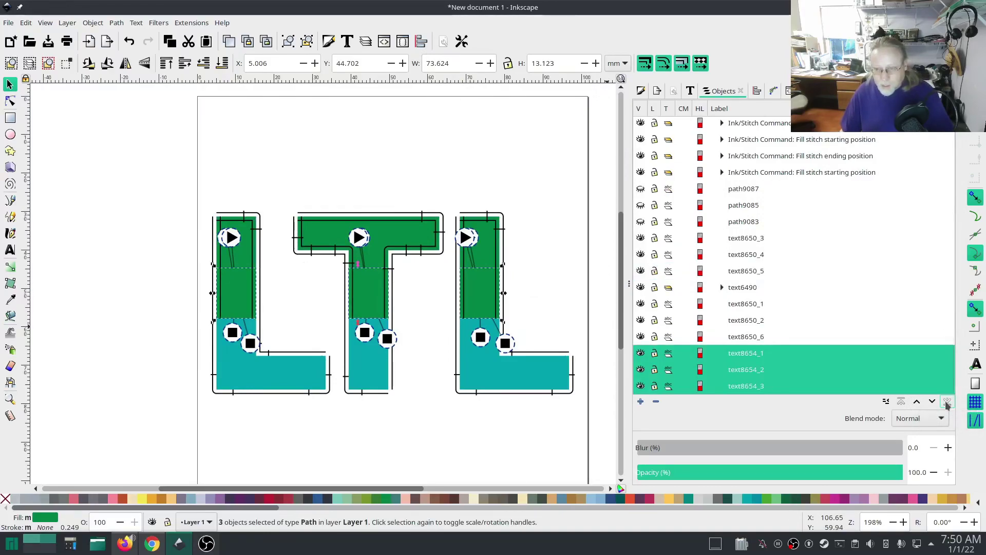
{"action": "left_click", "coordinate": [917, 403]}
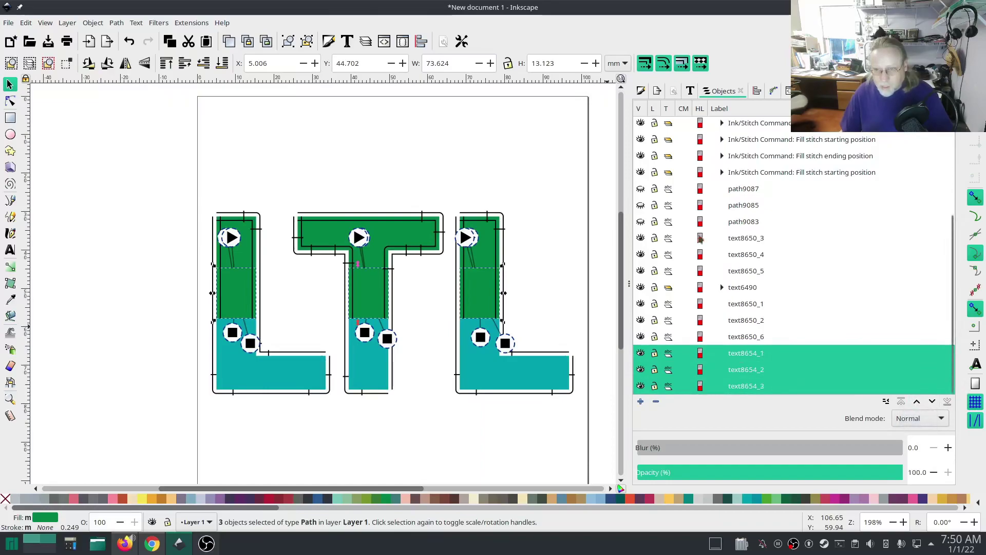
Unhide the teal middles and lower all three to the bottom of the stack
{"action": "left_click", "coordinate": [641, 190]}
{"action": "left_click", "coordinate": [641, 205]}
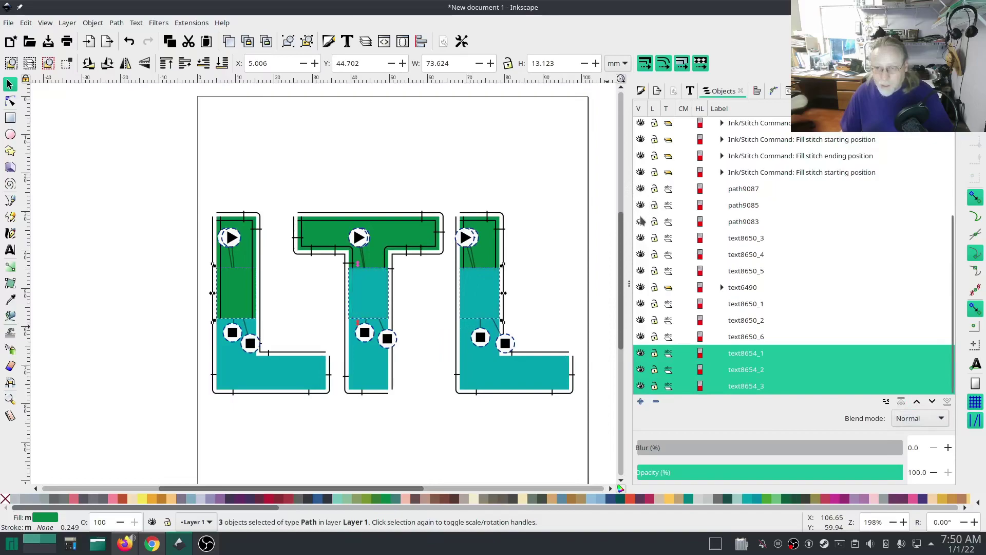
{"action": "left_click", "coordinate": [642, 221]}
{"action": "left_click", "coordinate": [252, 290]}
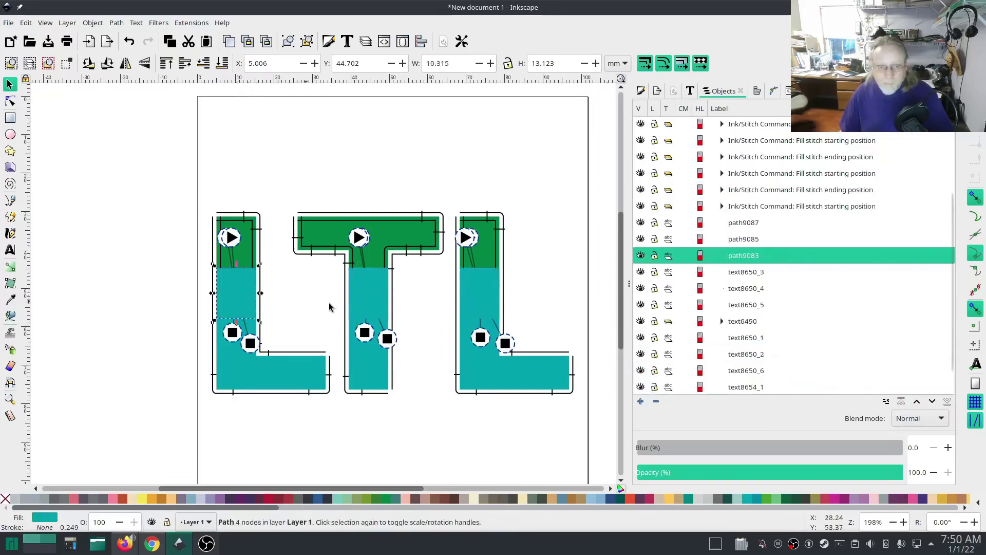
{"action": "left_click", "coordinate": [370, 287], "text": "shift"}
{"action": "left_click", "coordinate": [485, 285], "text": "shift"}
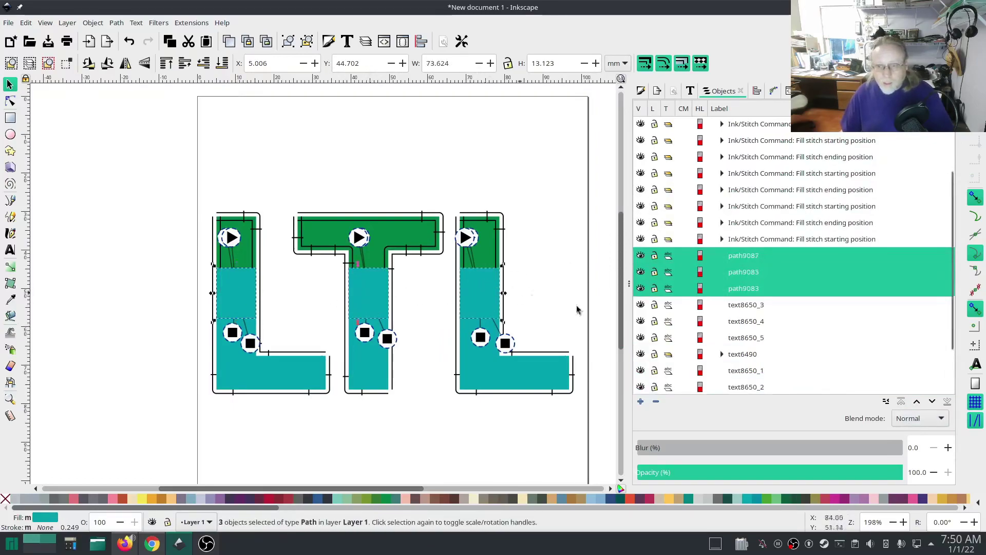
{"action": "left_click", "coordinate": [948, 402]}
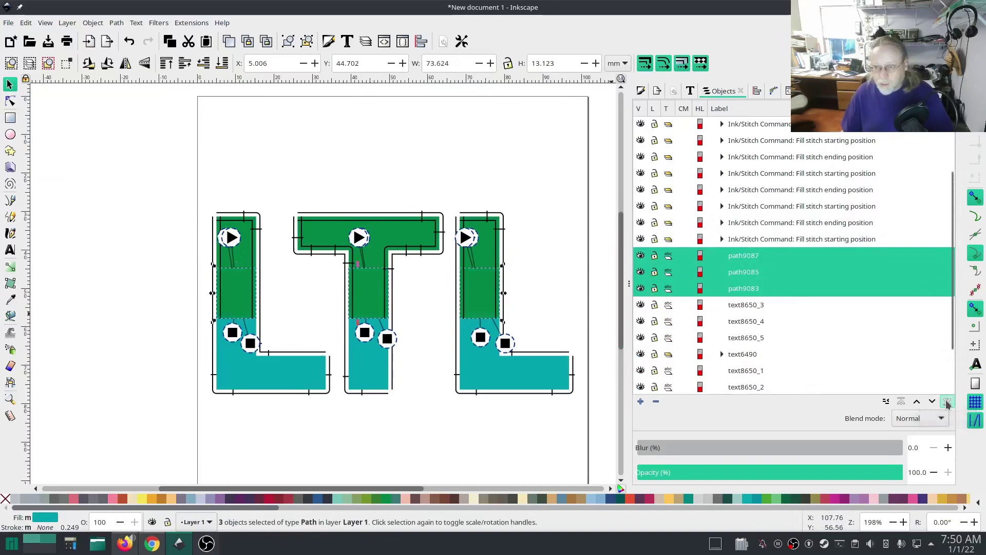
Lower the three teal bottom sections to the bottom, then deselect
{"action": "left_click", "coordinate": [288, 378]}
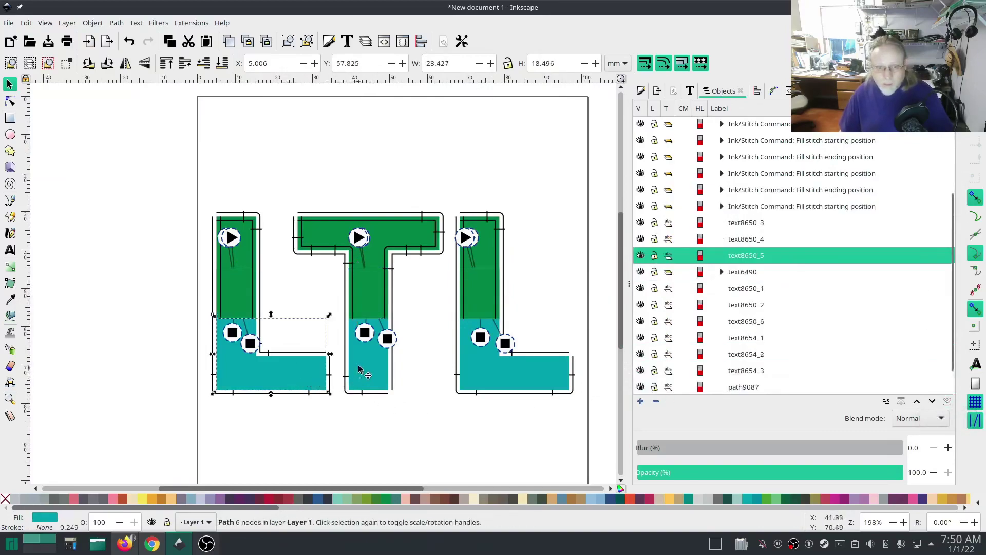
{"action": "left_click", "coordinate": [362, 371], "text": "shift"}
{"action": "left_click", "coordinate": [512, 380], "text": "shift"}
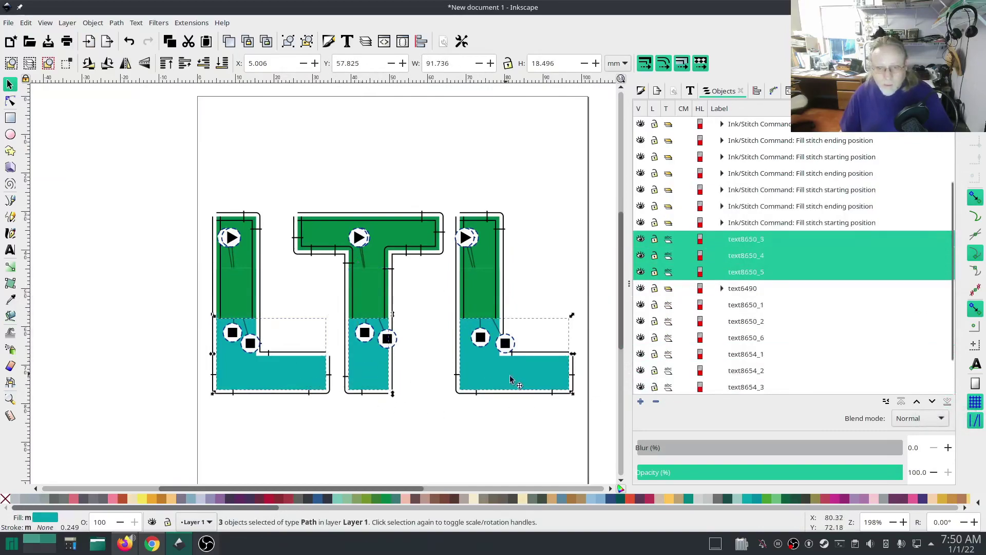
{"action": "left_click", "coordinate": [948, 401]}
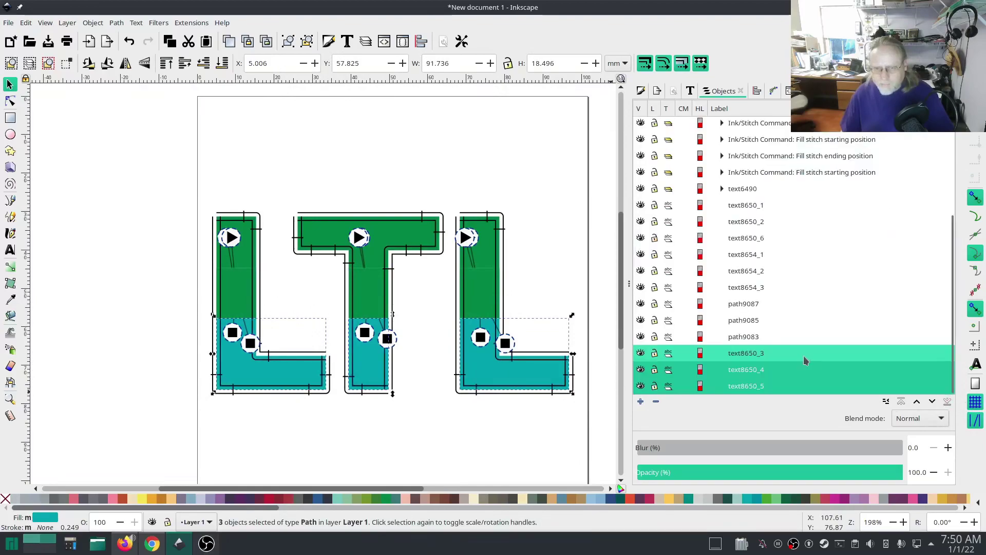
{"action": "left_click", "coordinate": [132, 395]}
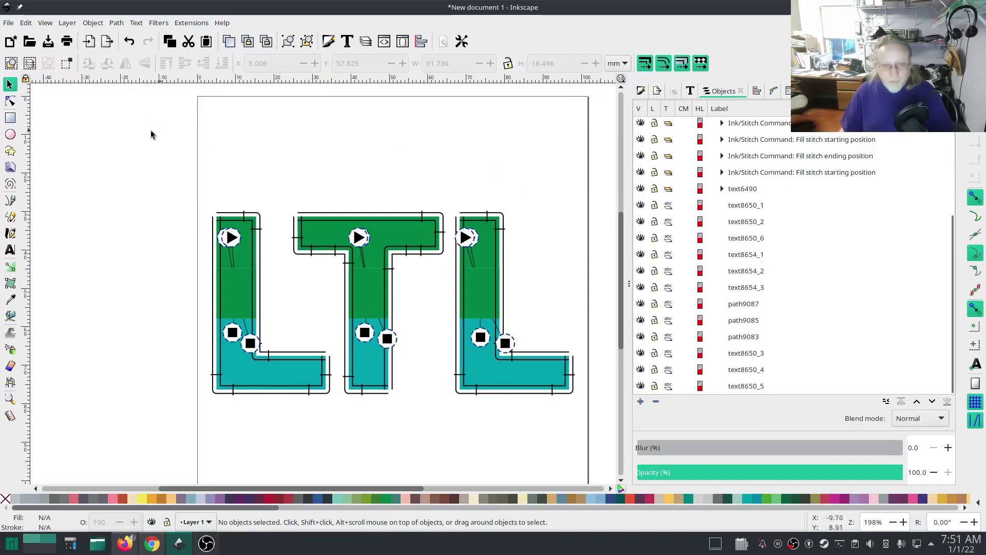
{"action": "left_click", "coordinate": [191, 23]}
{"action": "mouse_move", "coordinate": [246, 166]}
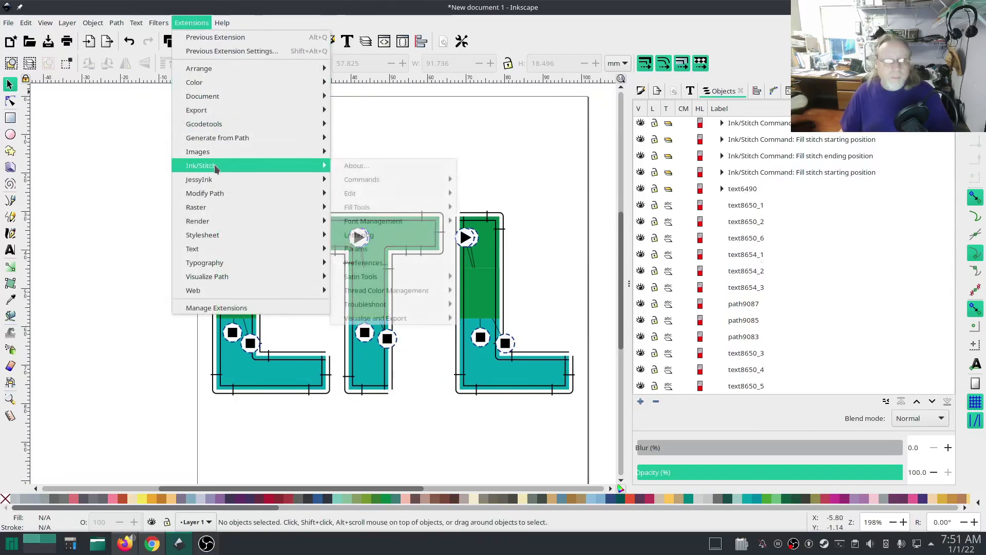
{"action": "mouse_move", "coordinate": [390, 318]}
{"action": "left_click", "coordinate": [524, 346]}
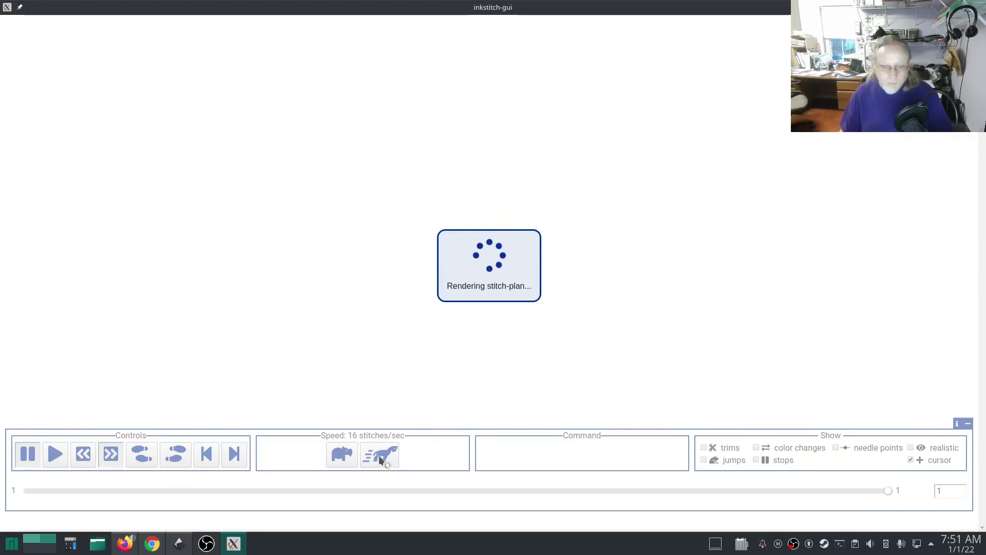
{"action": "left_click", "coordinate": [376, 452]}
{"action": "left_click", "coordinate": [377, 452]}
{"action": "left_click", "coordinate": [377, 452]}
{"action": "left_click", "coordinate": [376, 452]}
{"action": "left_click", "coordinate": [376, 452]}
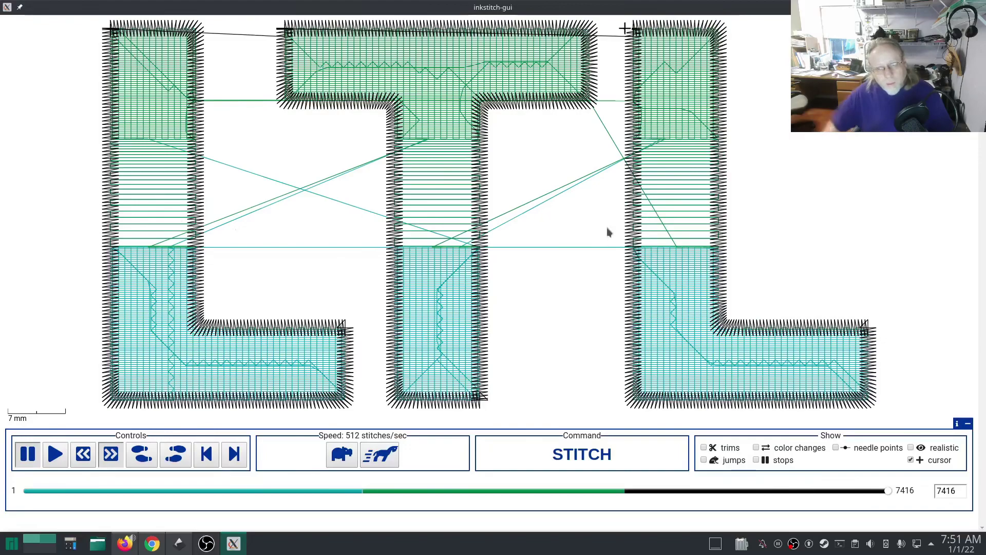
{"action": "key", "text": "q"}
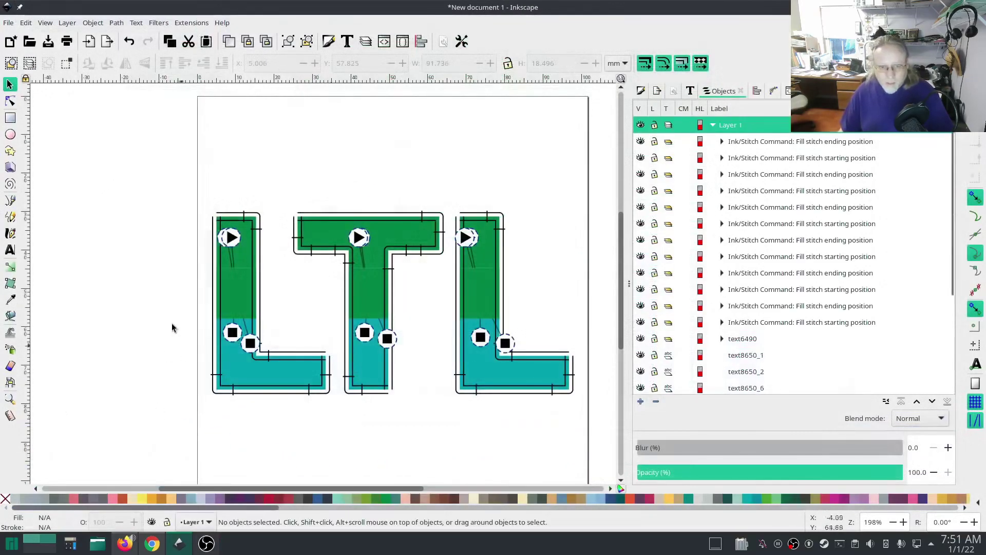
Select the three green middle sections and open Ink/Stitch Params showing their 0° AutoFill angle
{"action": "left_click", "coordinate": [239, 293]}
{"action": "left_click", "coordinate": [355, 307]}
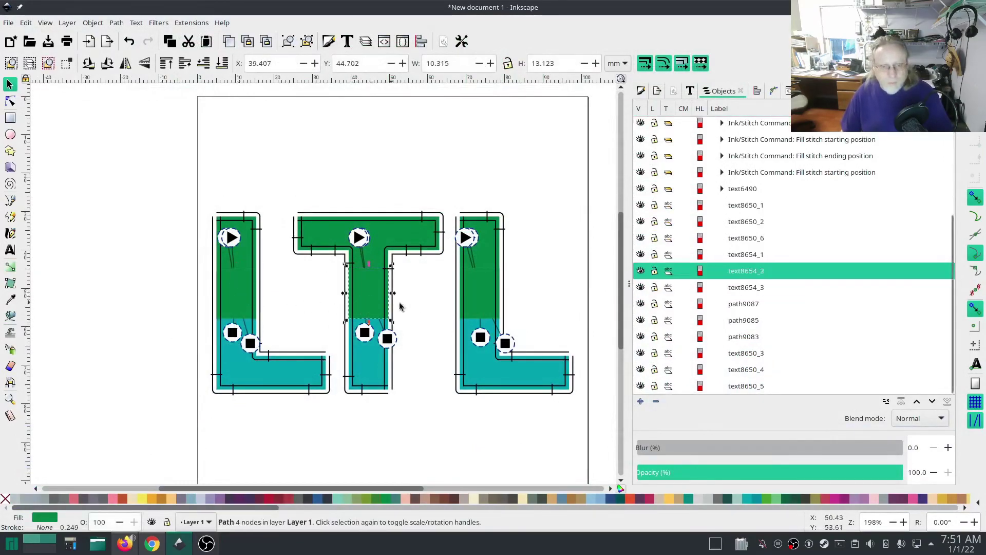
{"action": "left_click", "coordinate": [481, 303]}
{"action": "left_click", "coordinate": [250, 290], "text": "shift"}
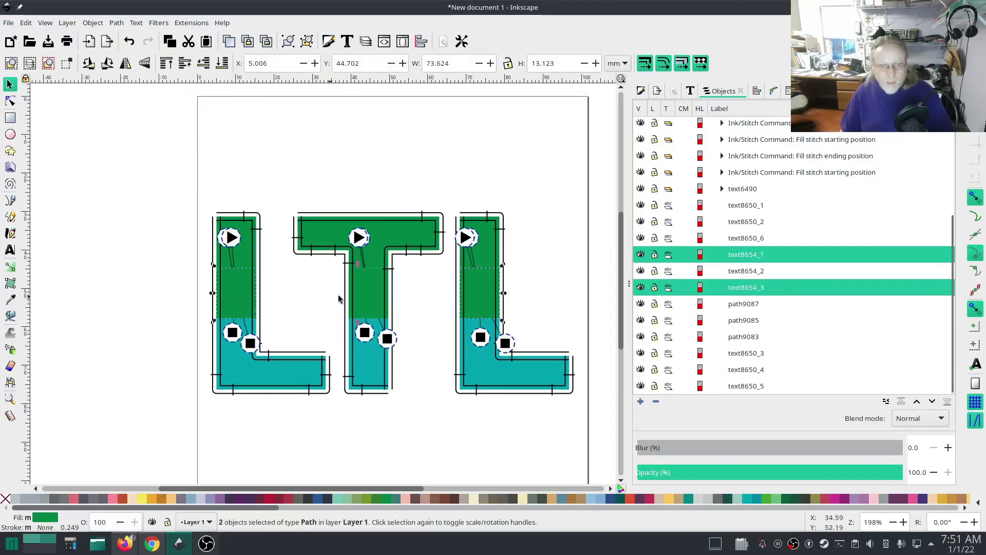
{"action": "left_click", "coordinate": [374, 291], "text": "shift"}
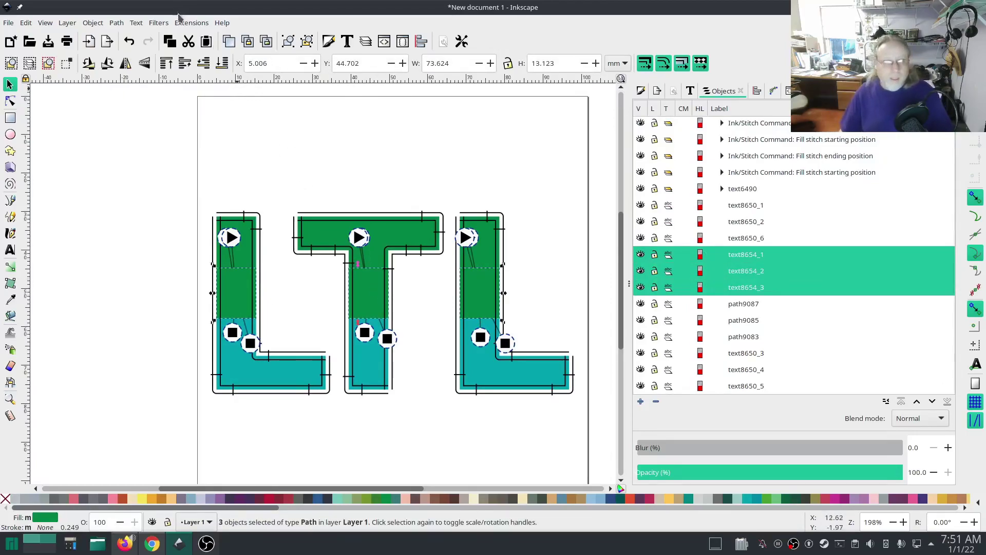
{"action": "left_click", "coordinate": [191, 23]}
{"action": "mouse_move", "coordinate": [211, 168]}
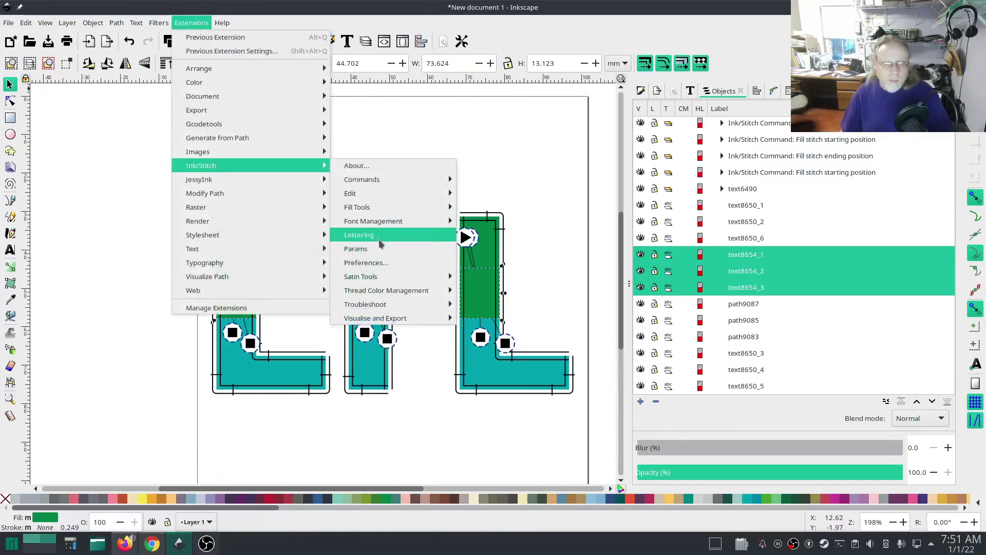
{"action": "left_click", "coordinate": [360, 235]}
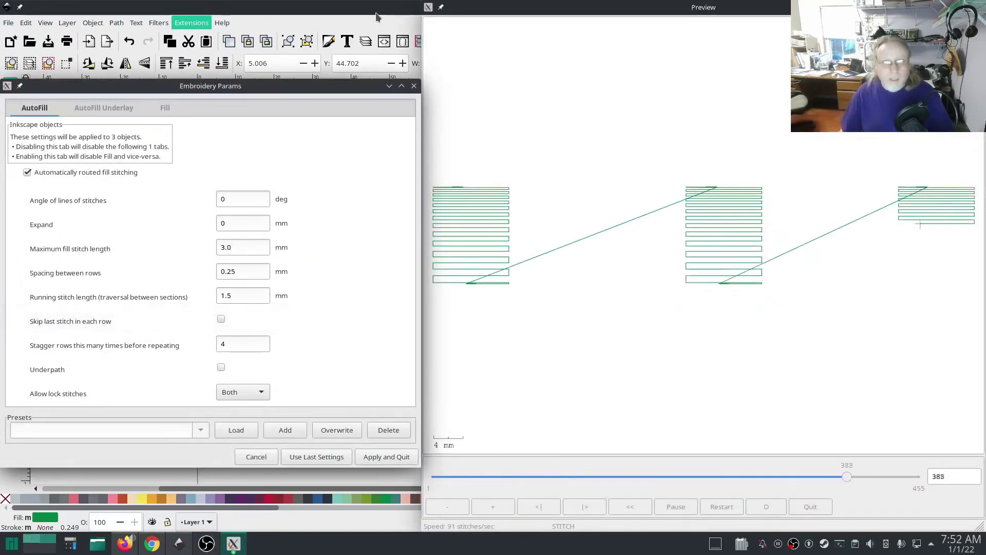
Close the Params dialog unchanged and hide the green fill pieces
{"action": "left_click", "coordinate": [265, 455]}
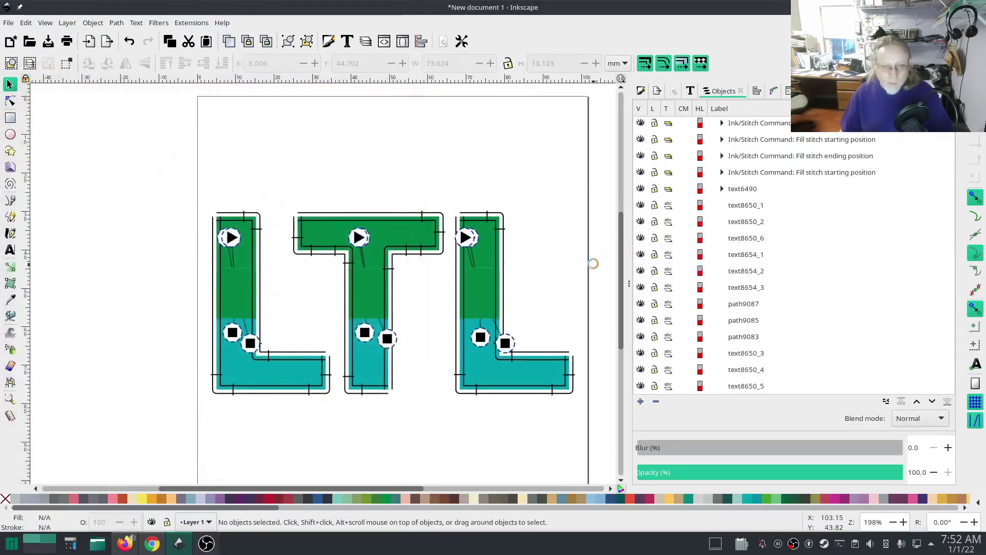
{"action": "left_click", "coordinate": [640, 272]}
{"action": "left_click", "coordinate": [640, 273]}
Select the three teal middle bands and set their Ink/Stitch fill angle to 180
{"action": "left_click", "coordinate": [689, 337]}
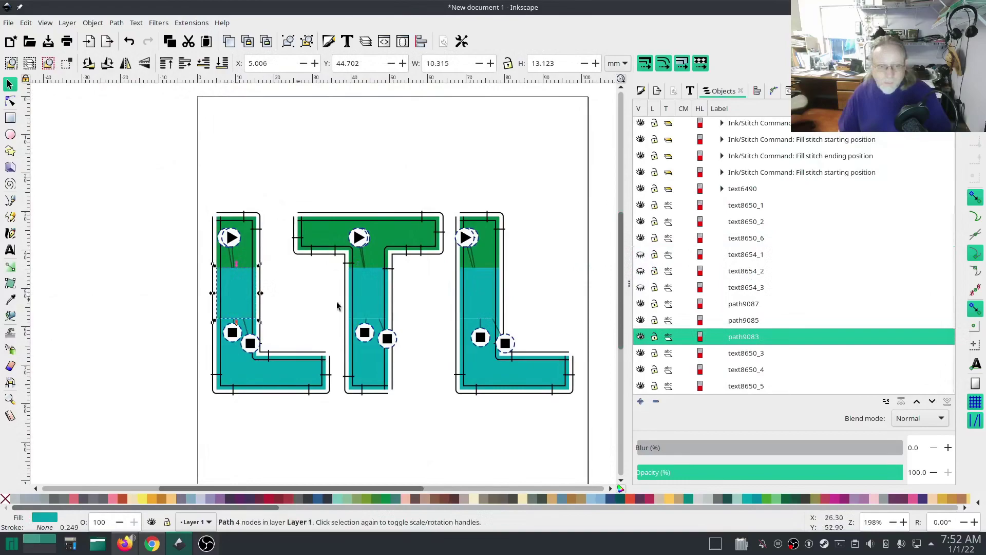
{"action": "left_click", "coordinate": [372, 293], "text": "shift"}
{"action": "left_click", "coordinate": [484, 293], "text": "shift"}
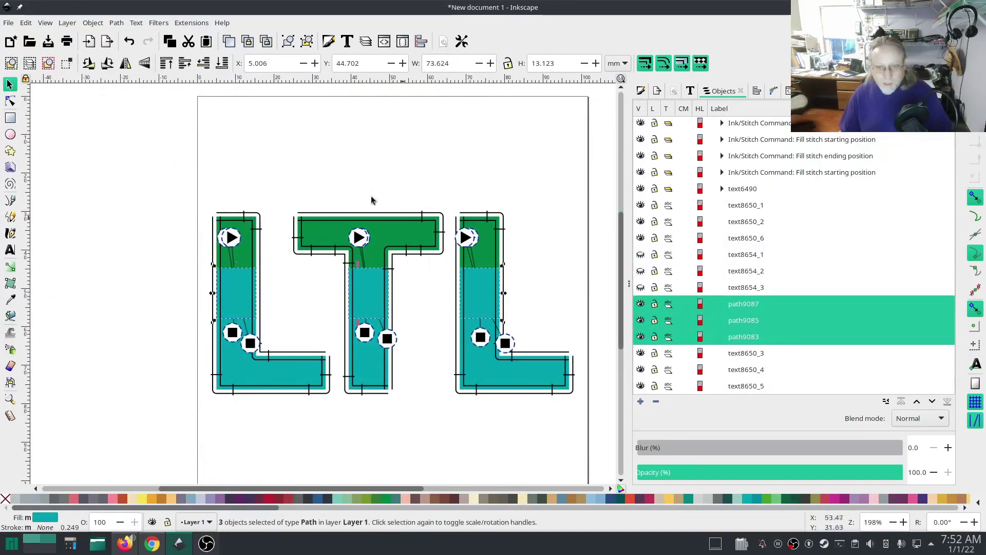
{"action": "left_click", "coordinate": [191, 23]}
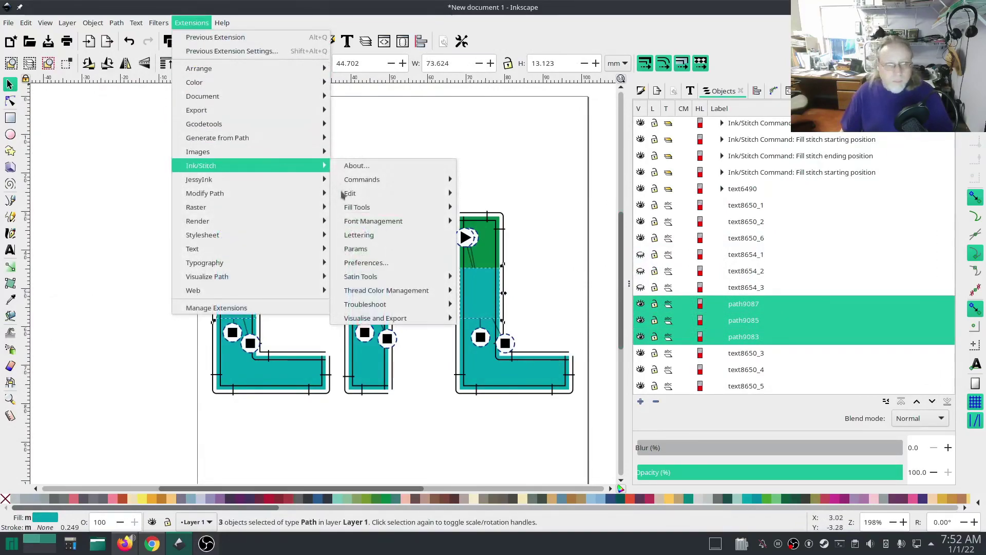
{"action": "left_click", "coordinate": [388, 250]}
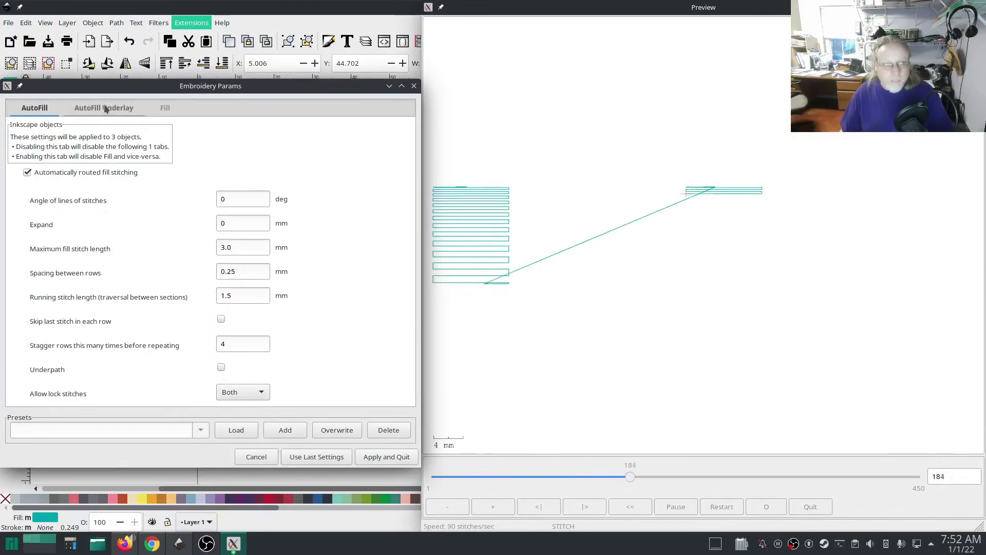
{"action": "double_click", "coordinate": [231, 199]}
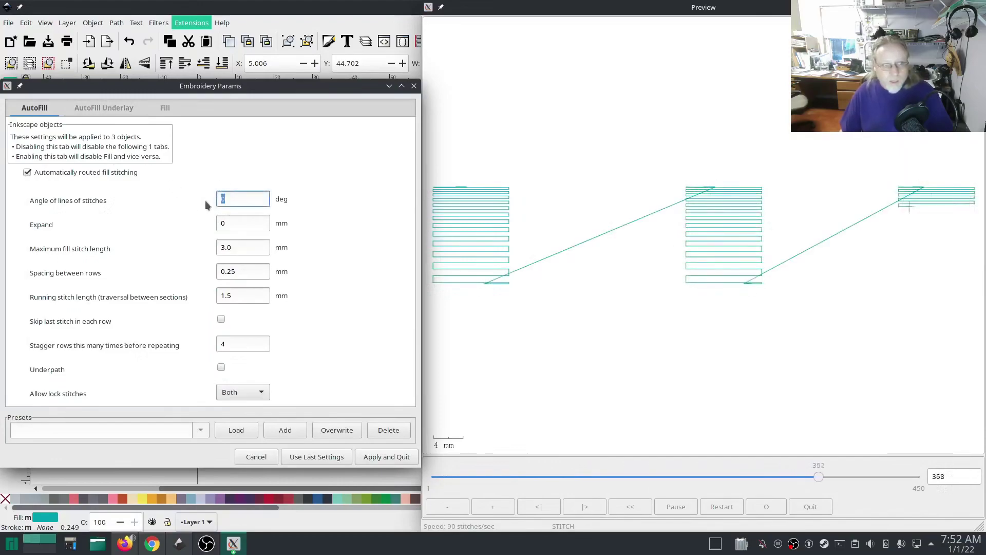
{"action": "type", "text": "18"}
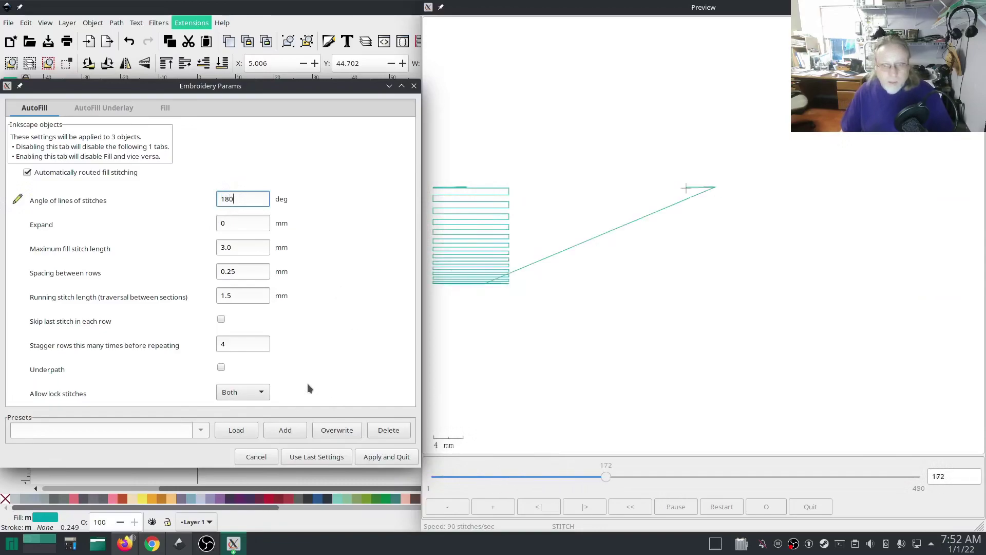
Apply the 180° angle and unhide the three green fill pieces
{"action": "left_click", "coordinate": [384, 457]}
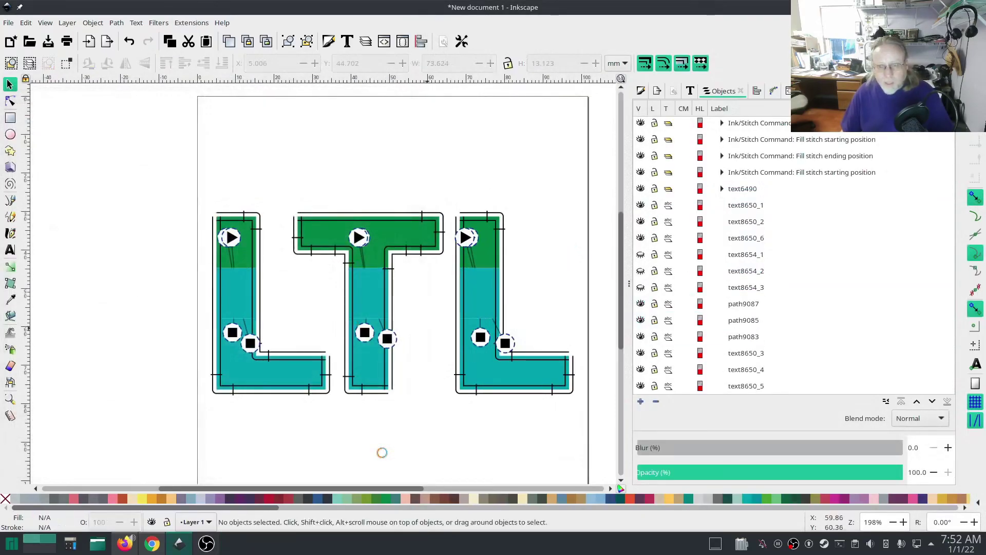
{"action": "left_click", "coordinate": [641, 255]}
{"action": "left_click", "coordinate": [641, 271]}
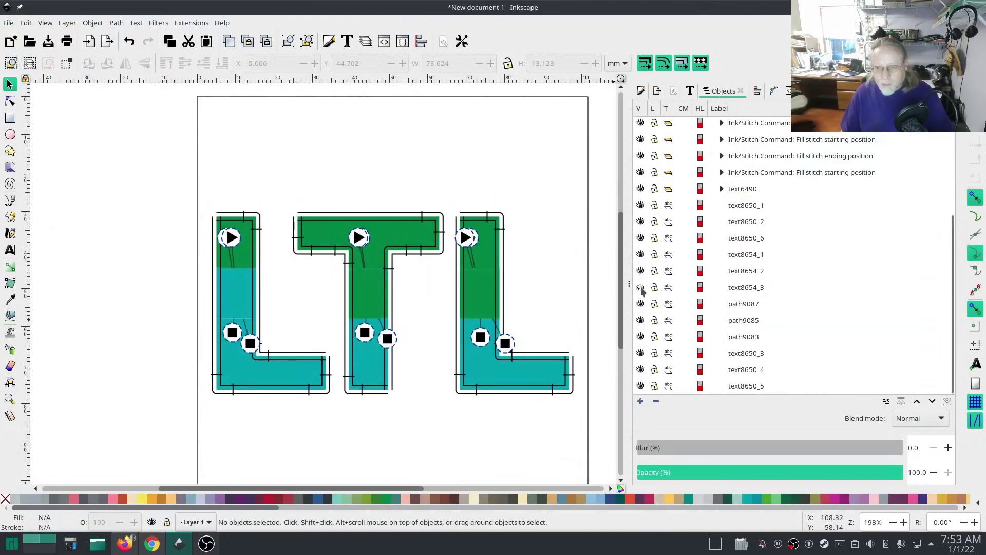
{"action": "left_click", "coordinate": [640, 287]}
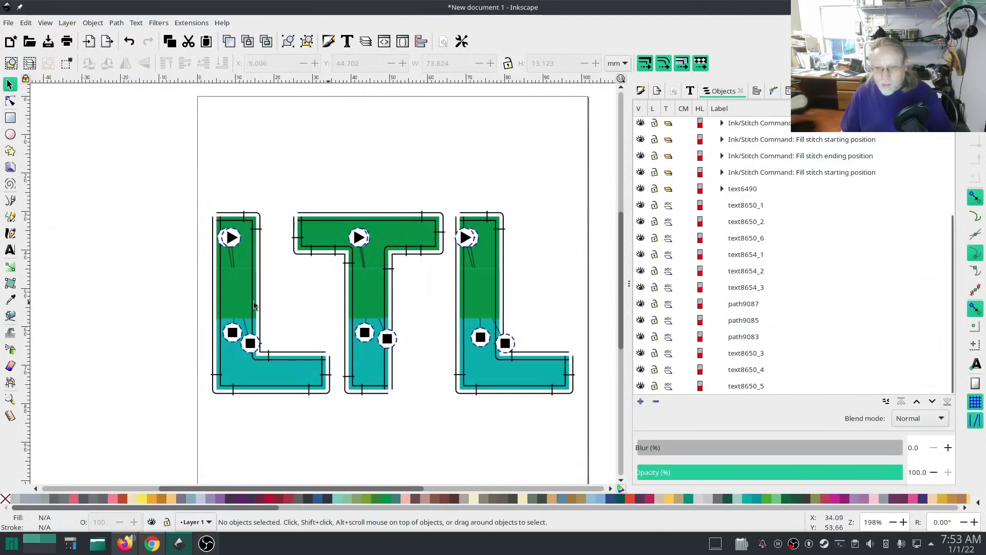
Run the Ink/Stitch Simulator on the LTL design, sped up with realistic rendering
{"action": "left_click", "coordinate": [191, 23]}
{"action": "mouse_move", "coordinate": [288, 165]}
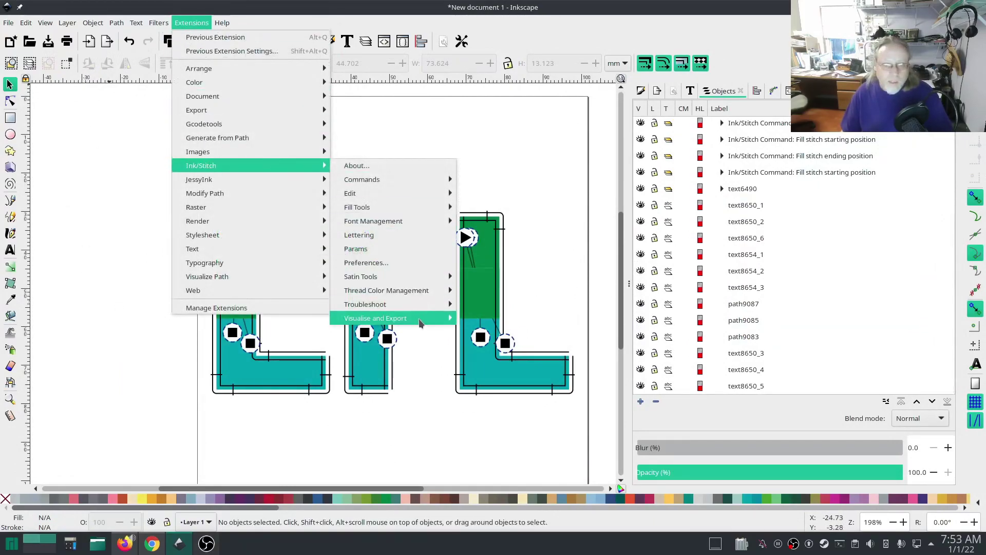
{"action": "mouse_move", "coordinate": [419, 323]}
{"action": "left_click", "coordinate": [514, 346]}
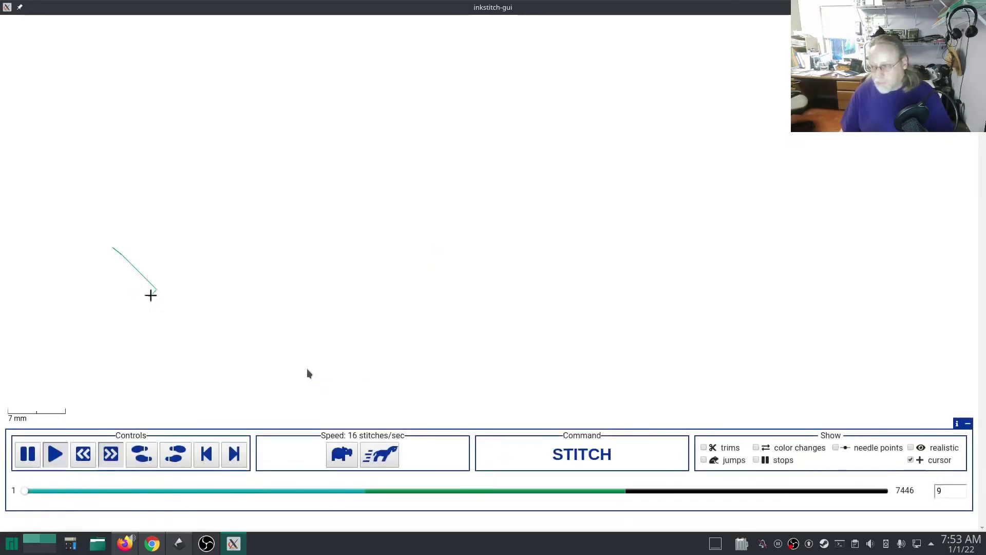
{"action": "left_click", "coordinate": [381, 454]}
{"action": "left_click", "coordinate": [381, 454]}
{"action": "left_click", "coordinate": [382, 454]}
{"action": "left_click", "coordinate": [382, 453]}
{"action": "left_click", "coordinate": [381, 454]}
{"action": "left_click", "coordinate": [381, 453]}
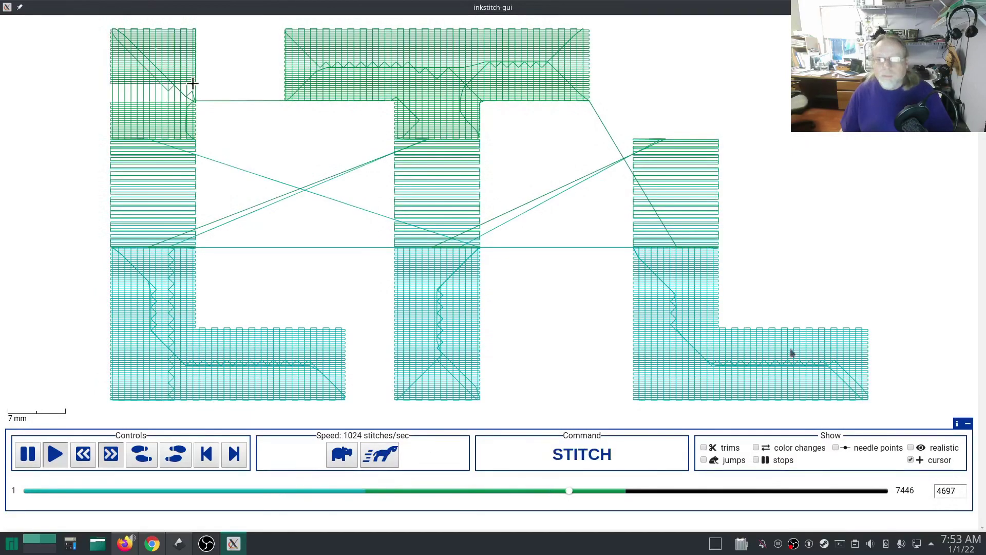
{"action": "left_click", "coordinate": [911, 448]}
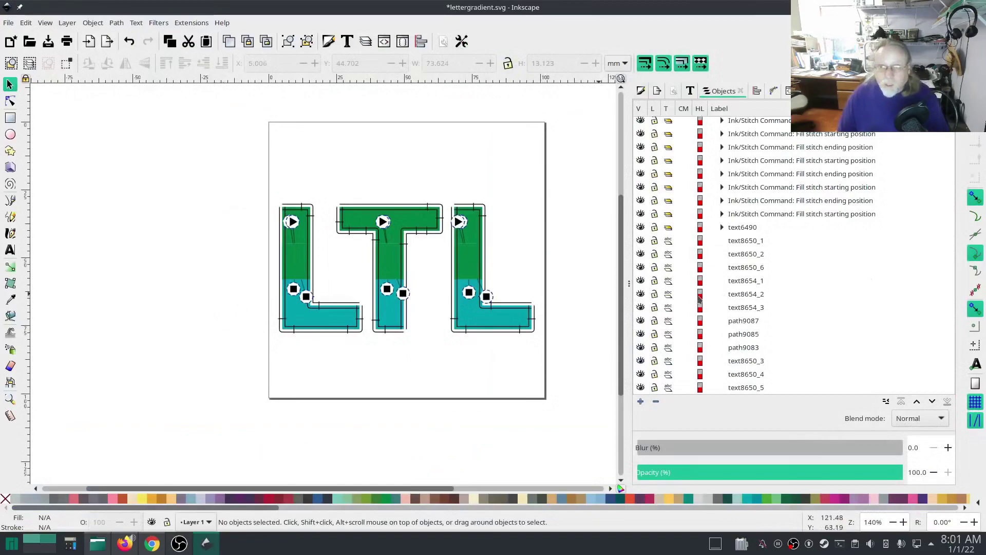
Expand the text6490 group and select every object in the design
{"action": "left_click", "coordinate": [751, 229]}
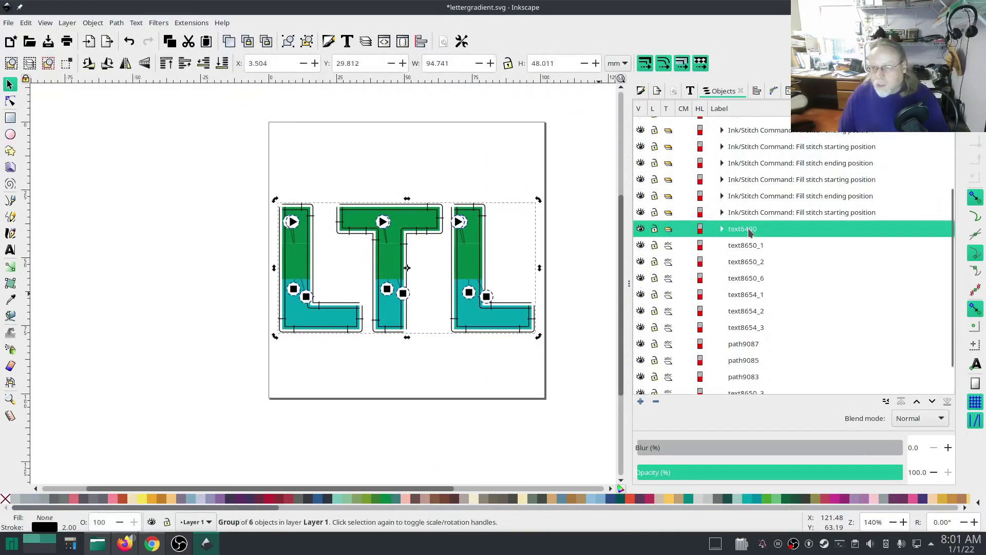
{"action": "left_click", "coordinate": [723, 229]}
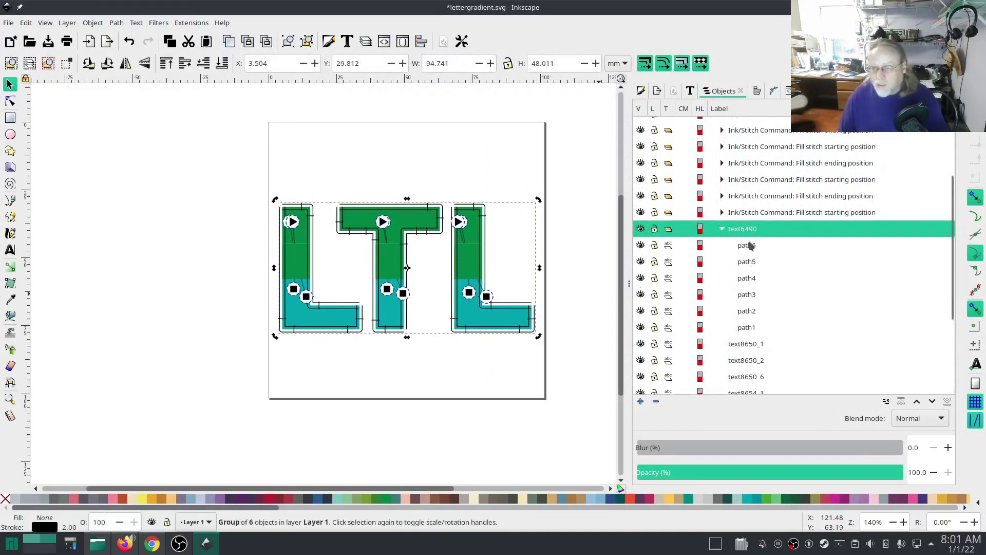
{"action": "scroll", "coordinate": [756, 257], "scroll_direction": "down", "scroll_amount": 5}
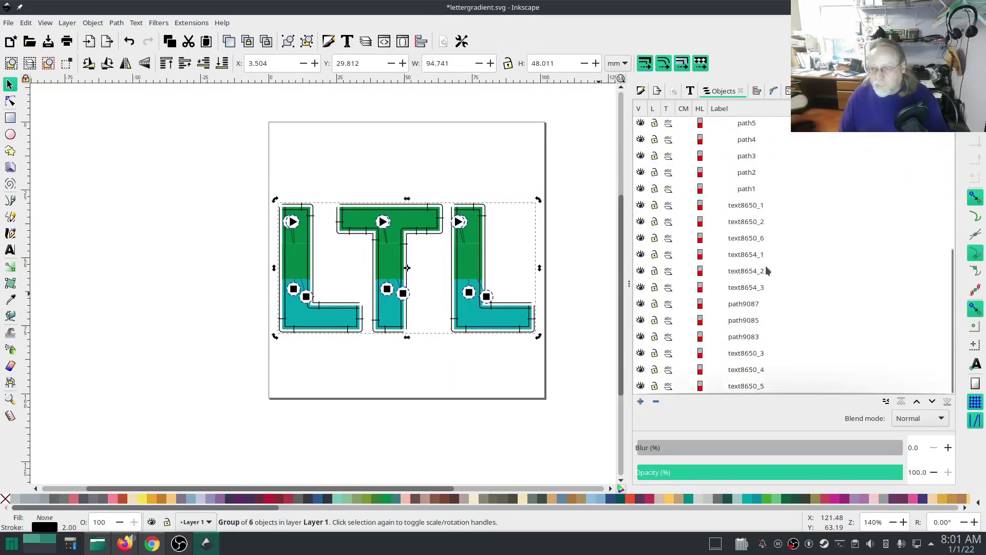
{"action": "left_click", "coordinate": [754, 383], "text": "shift"}
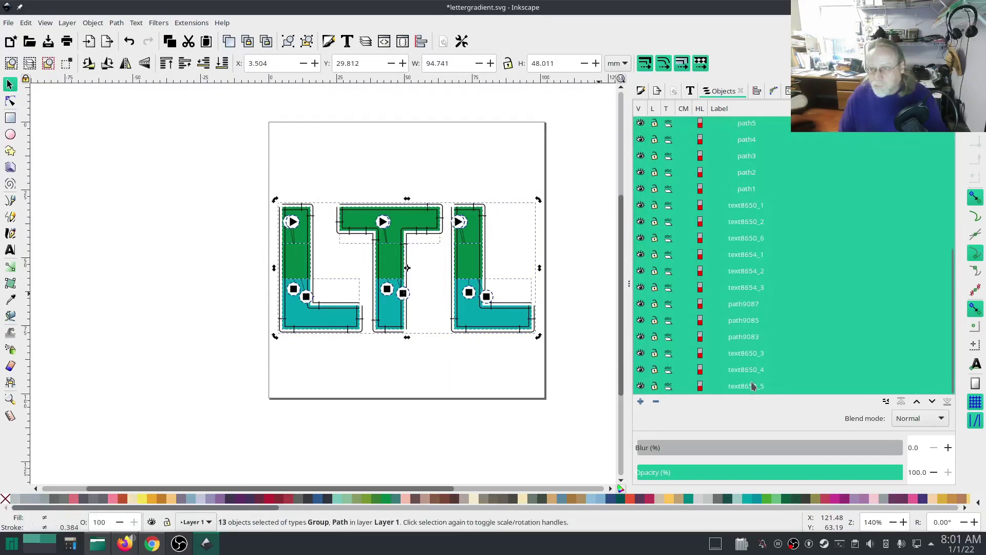
Attach a trim-thread command to all selected objects, with fill start/end unticked
{"action": "left_click", "coordinate": [191, 23]}
{"action": "mouse_move", "coordinate": [213, 163]}
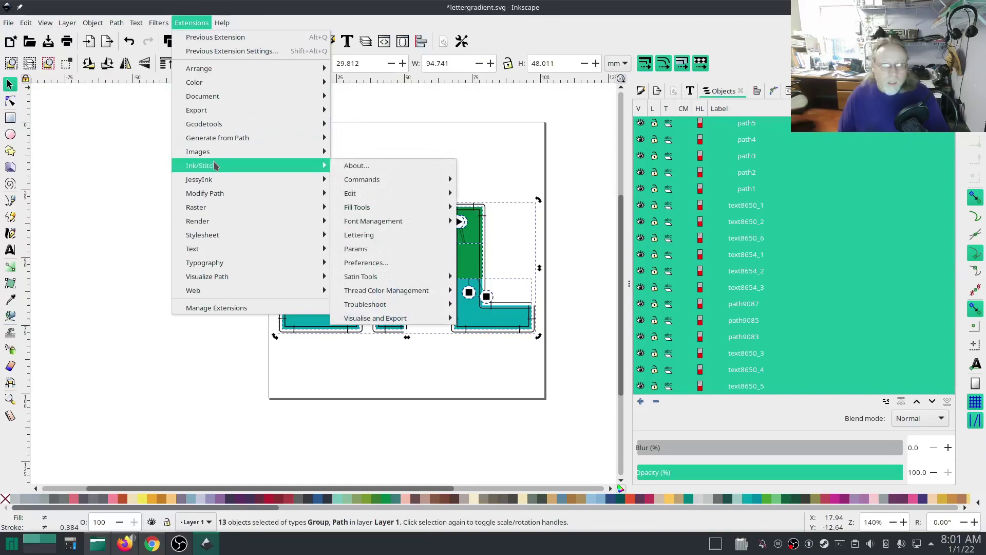
{"action": "mouse_move", "coordinate": [384, 181]}
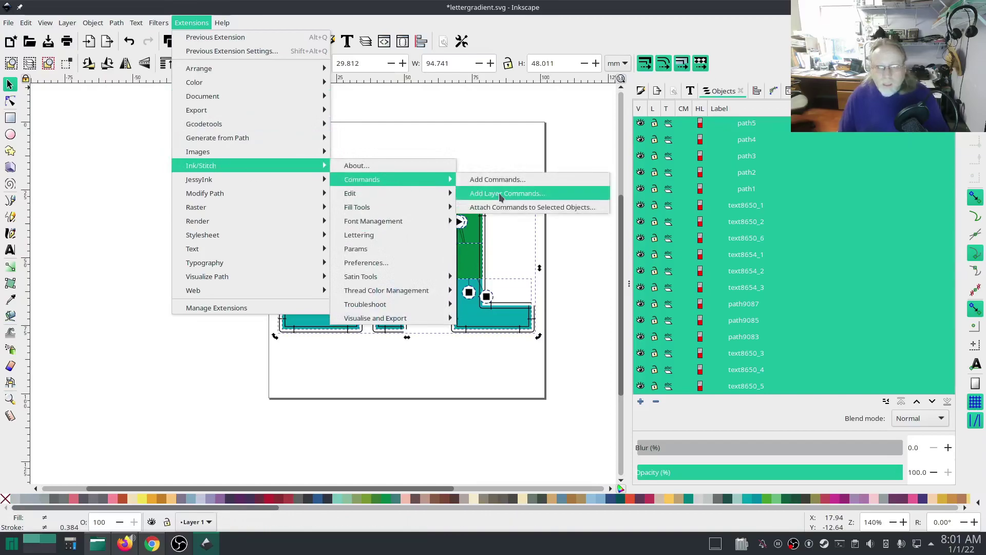
{"action": "left_click", "coordinate": [504, 209]}
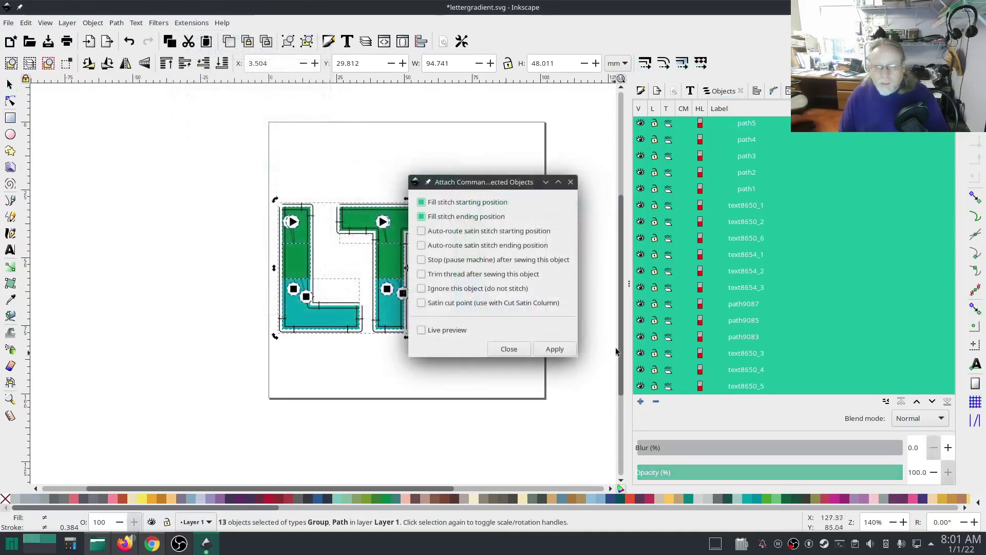
{"action": "left_click", "coordinate": [421, 216]}
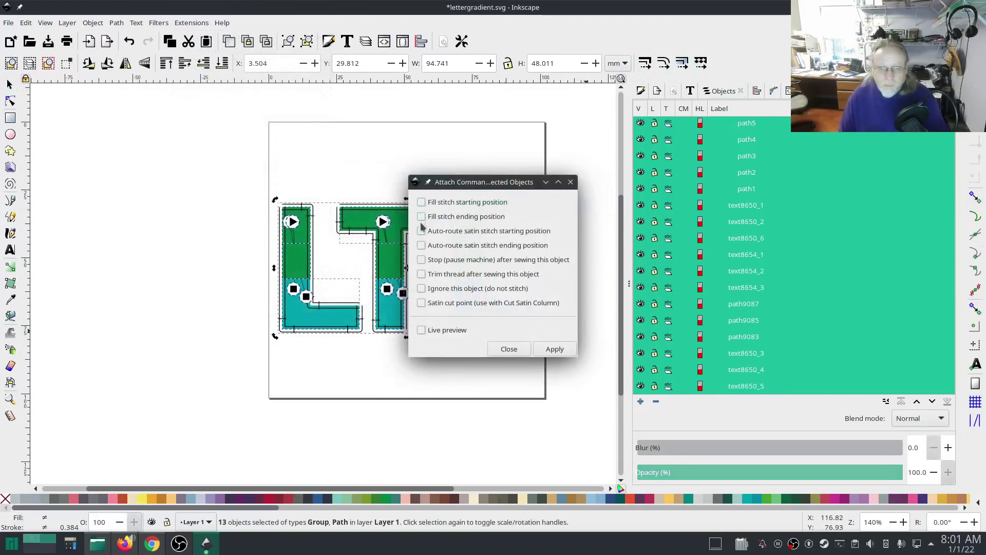
{"action": "left_click", "coordinate": [421, 274]}
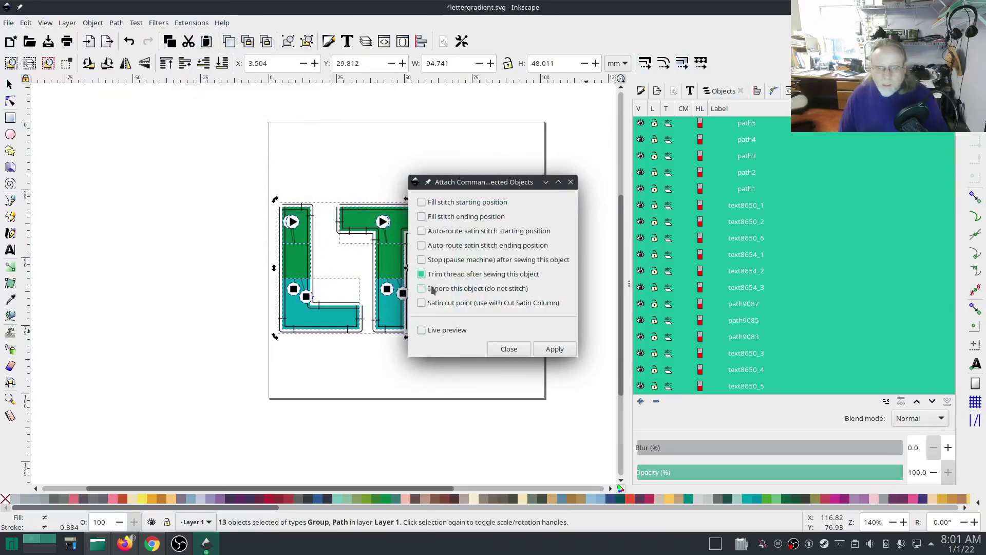
{"action": "left_click", "coordinate": [553, 349]}
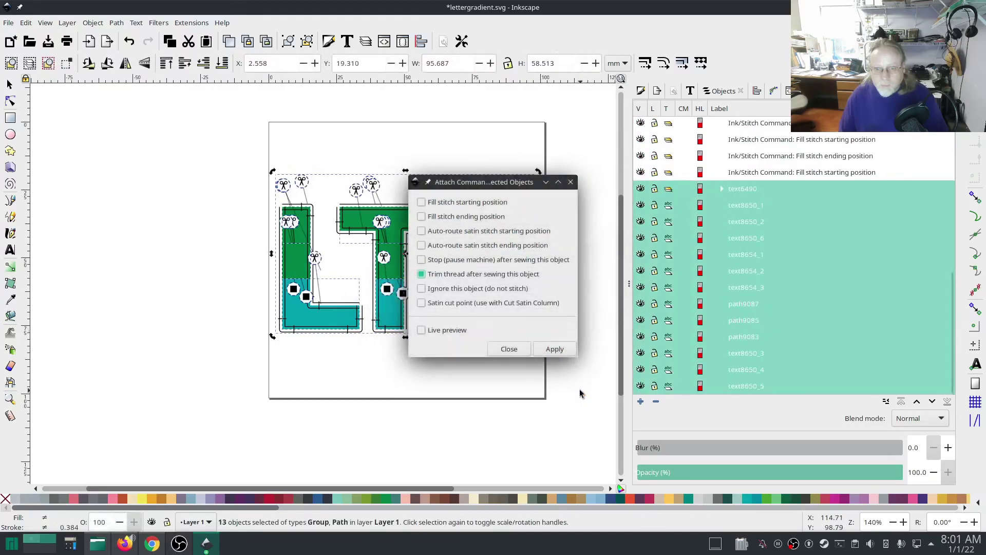
{"action": "left_click", "coordinate": [510, 349]}
{"action": "left_click", "coordinate": [235, 392]}
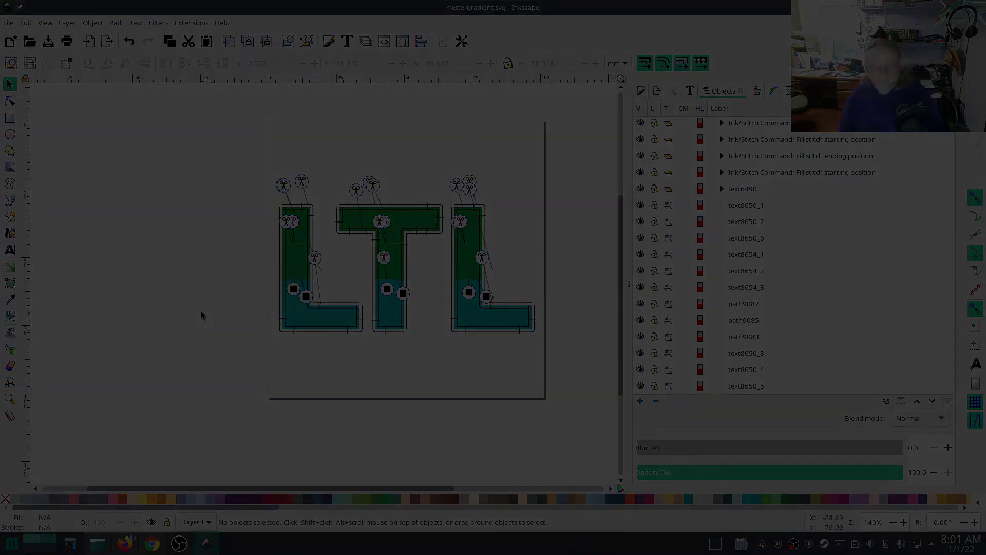